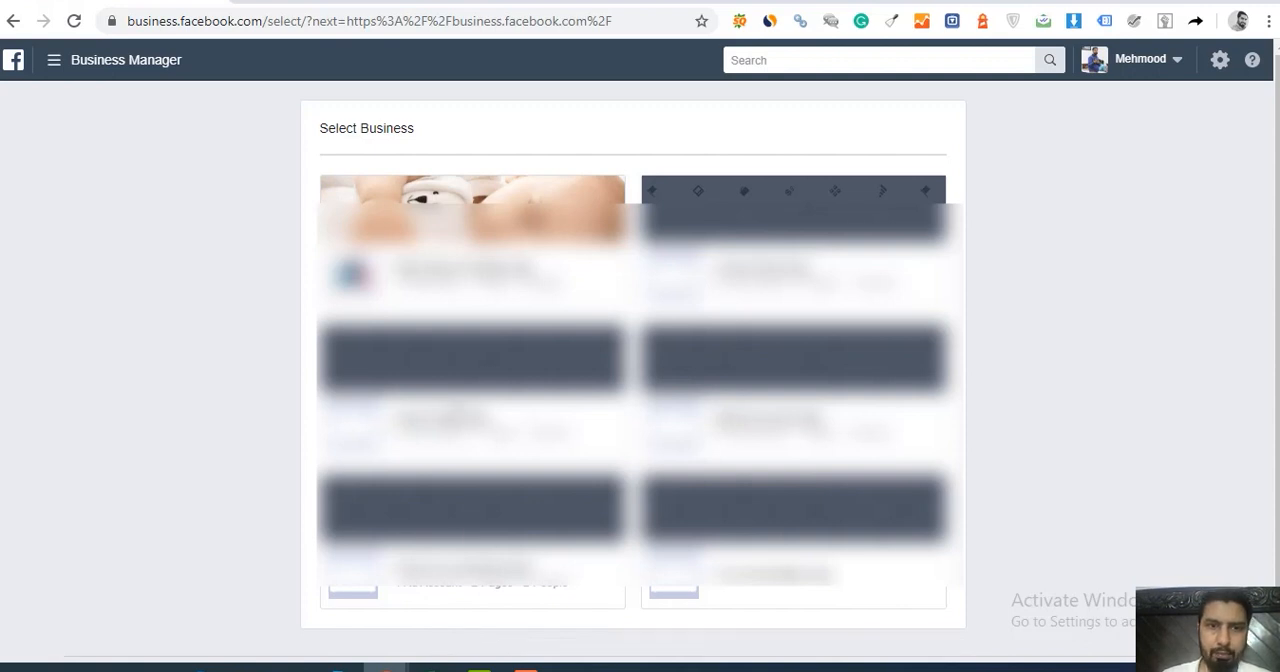
Step: Open the Baby Baby Yes Mama business and go to its ad account's campaign list
left_click(458, 288)
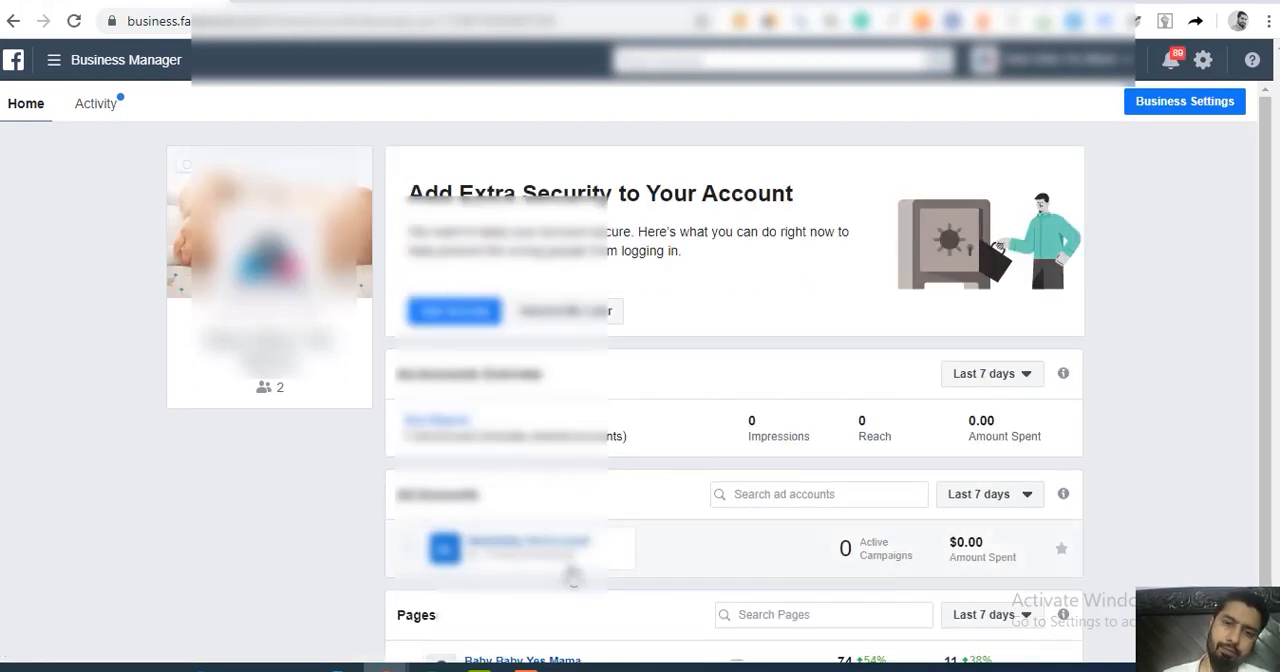
left_click_drag(1267, 302, 1264, 386)
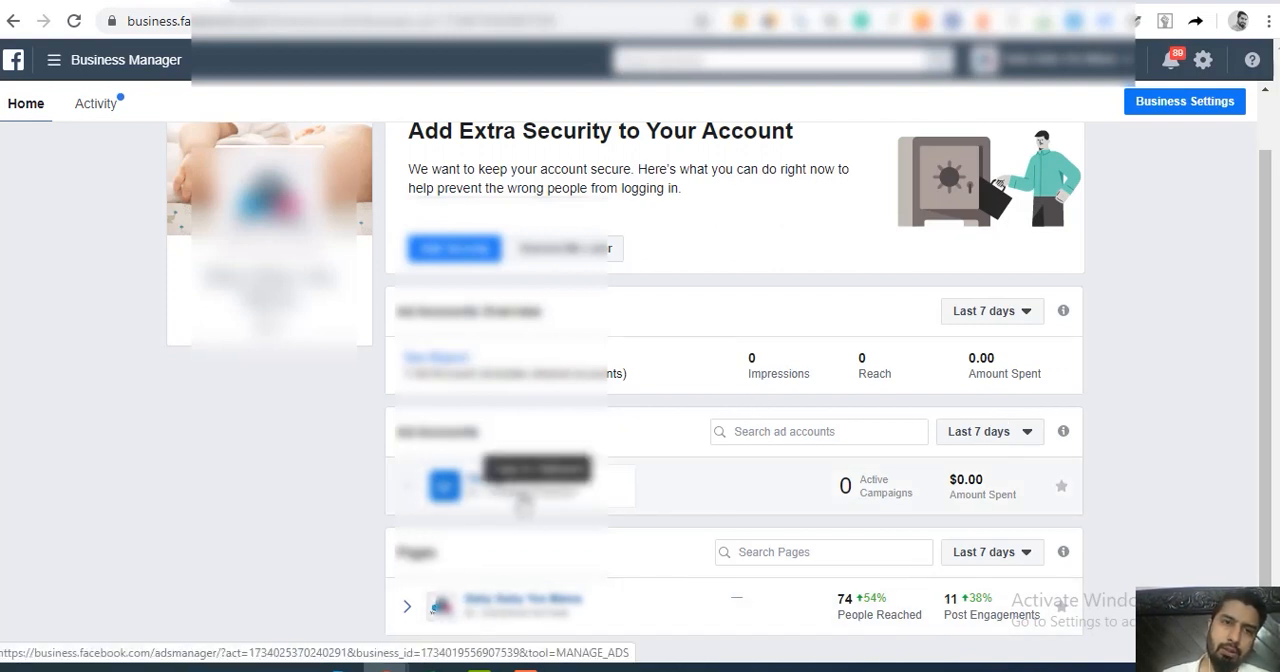
left_click(522, 496)
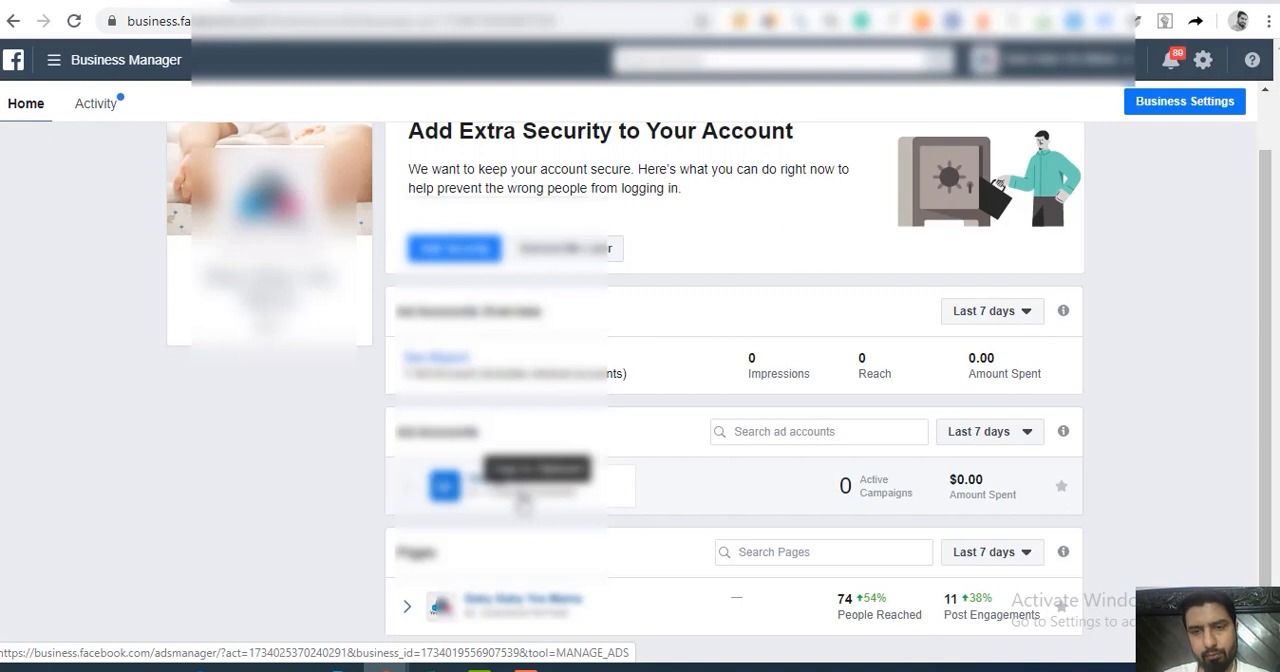
left_click(522, 500)
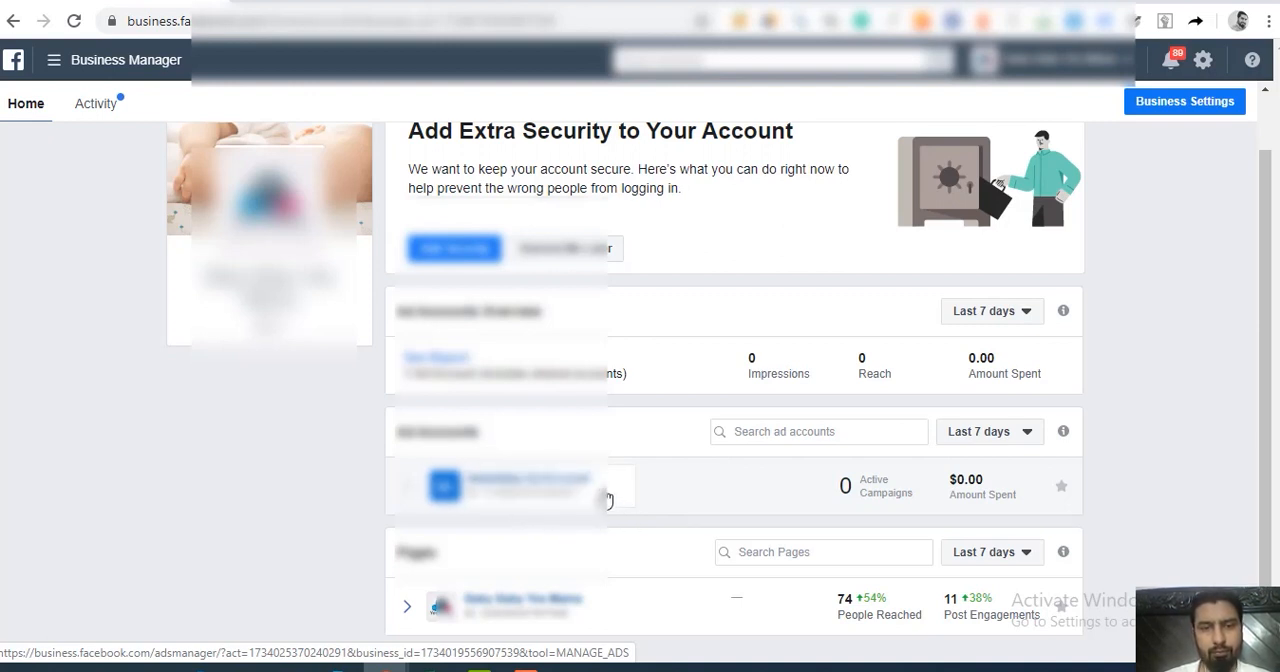
left_click(606, 499)
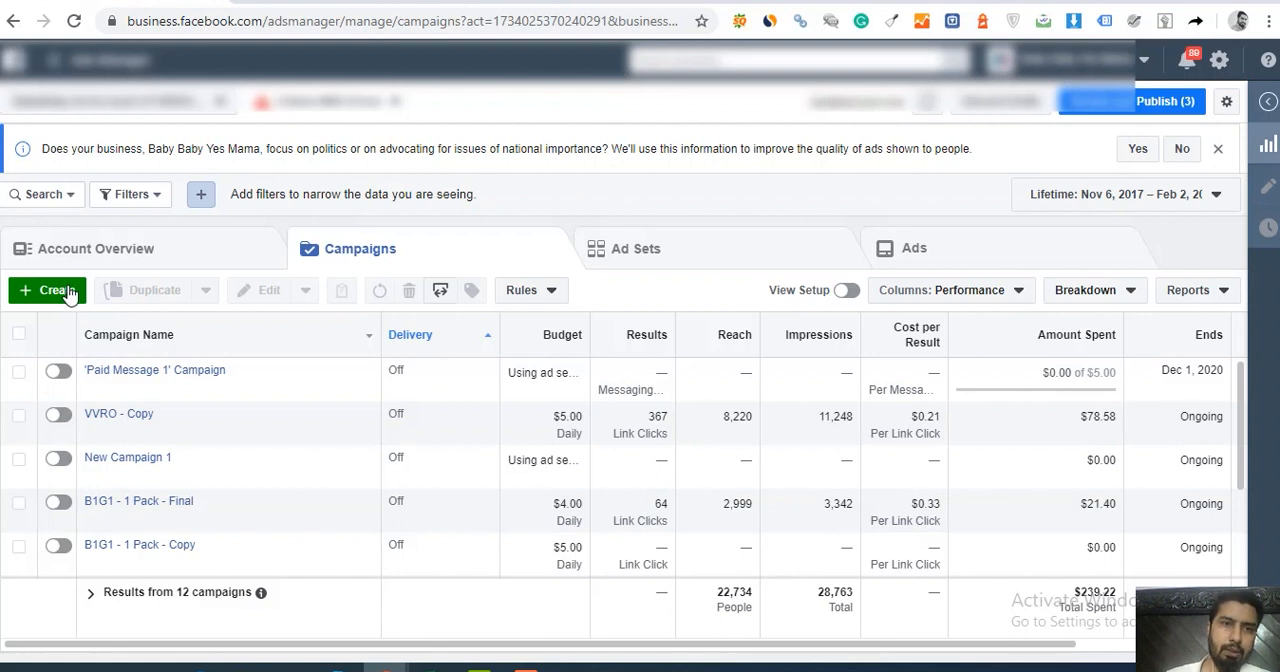
Step: Start a new campaign without resuming the saved draft and choose Messages as the marketing objective
left_click(66, 291)
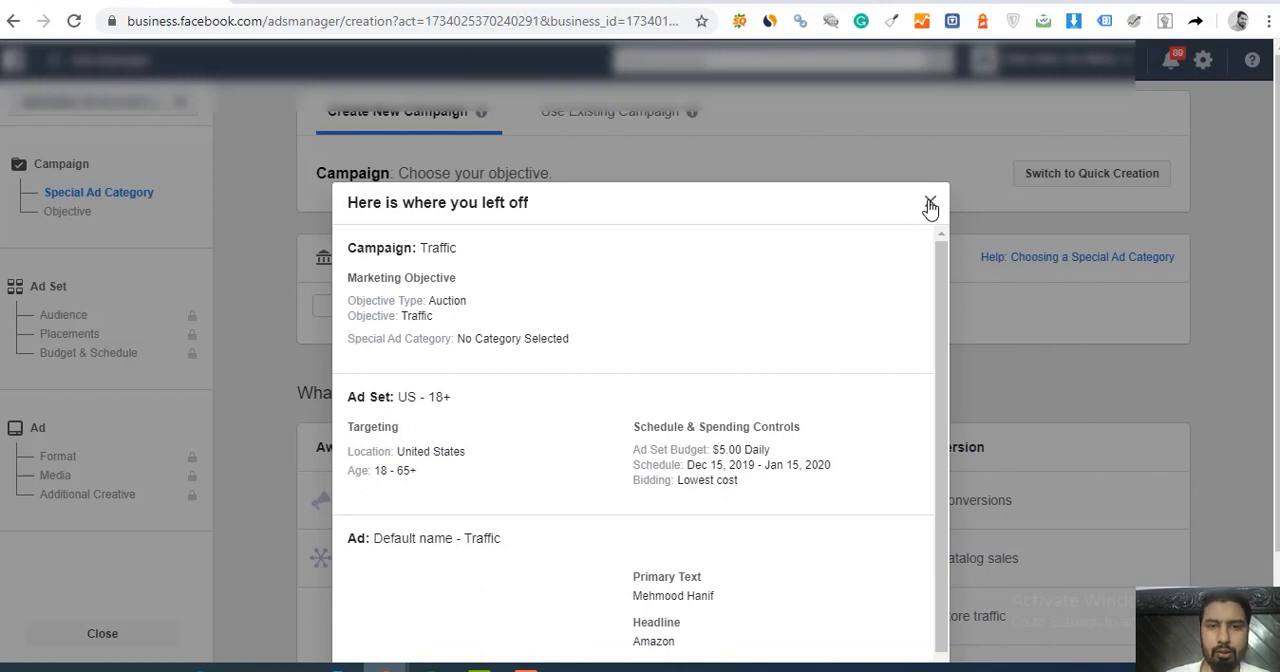
left_click(929, 204)
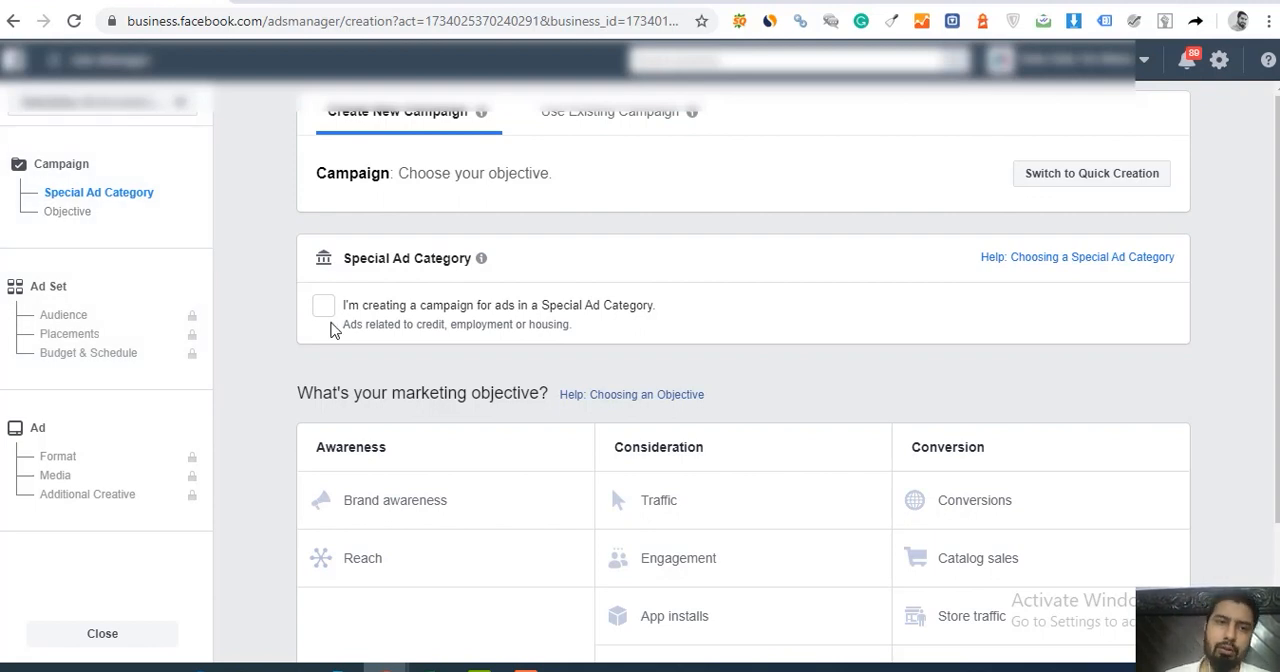
scroll(1240, 245, "down", 1)
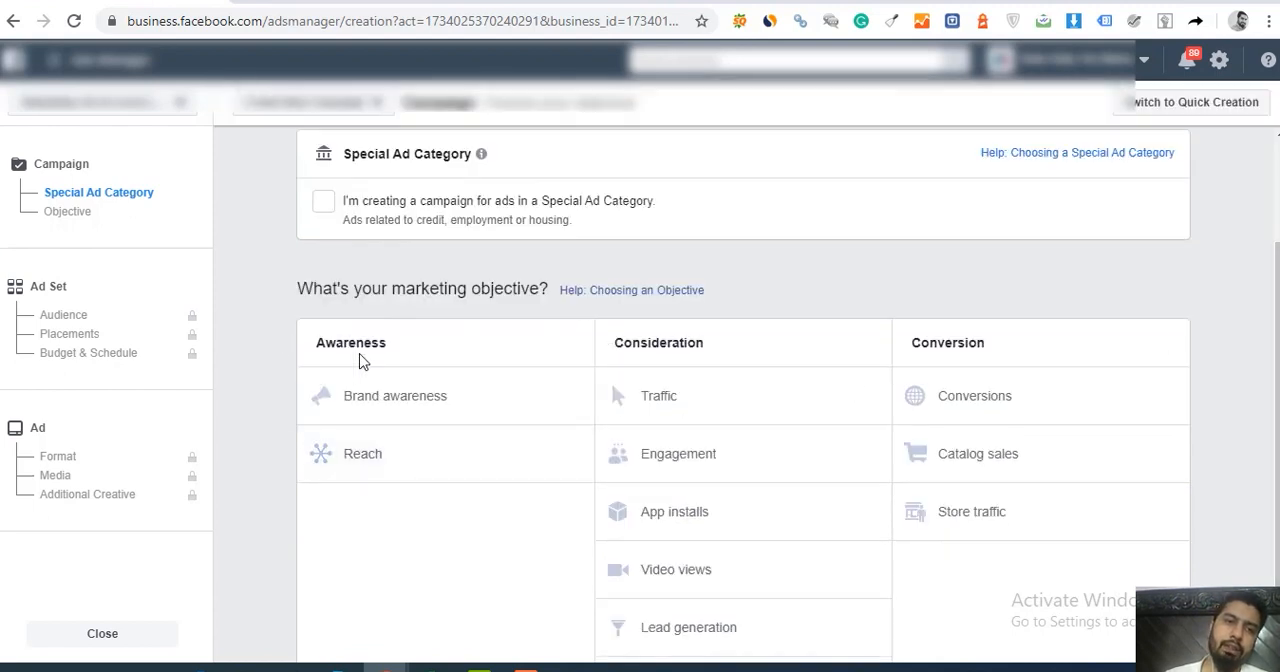
left_click(668, 402)
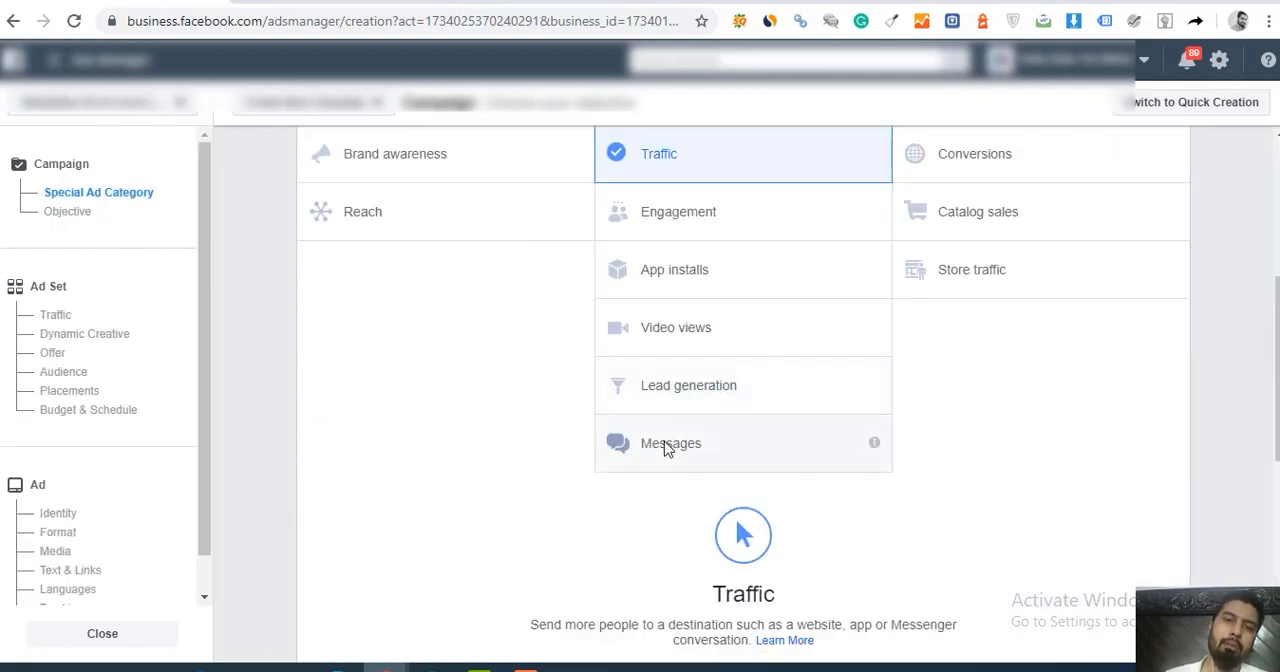
left_click(668, 448)
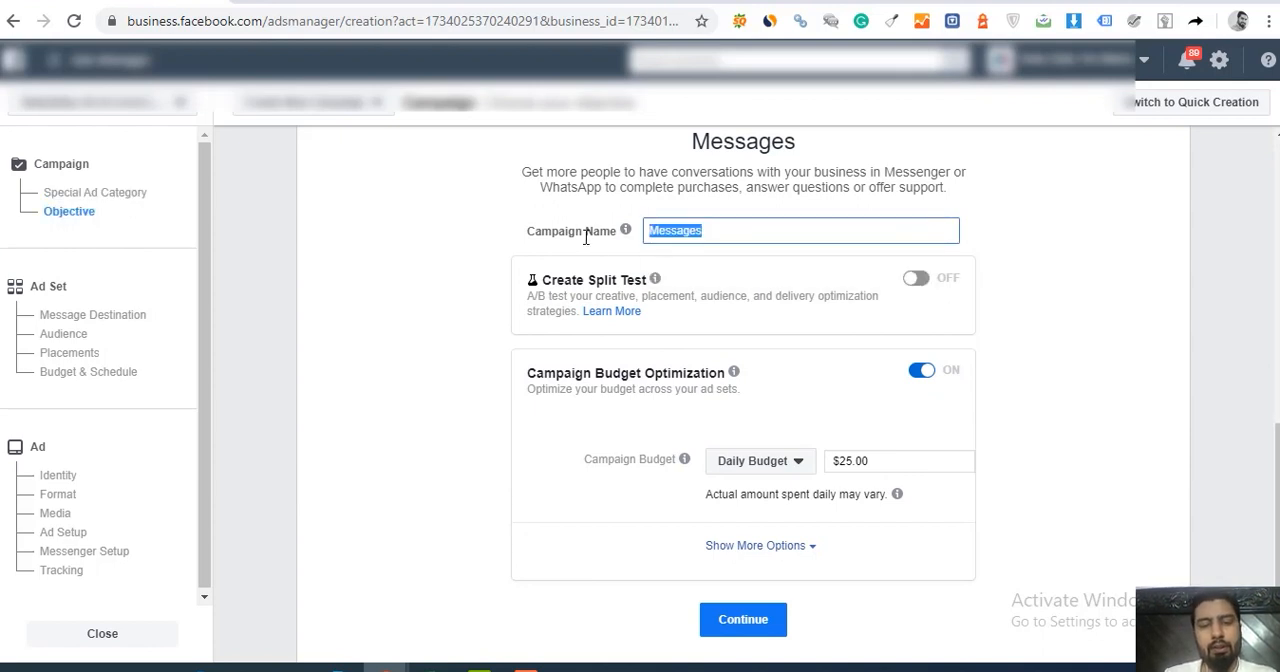
Step: Name the campaign "ESP - Test Audience", set its daily budget to $5.00, and continue to the ad set
type("ESP - Test Audience")
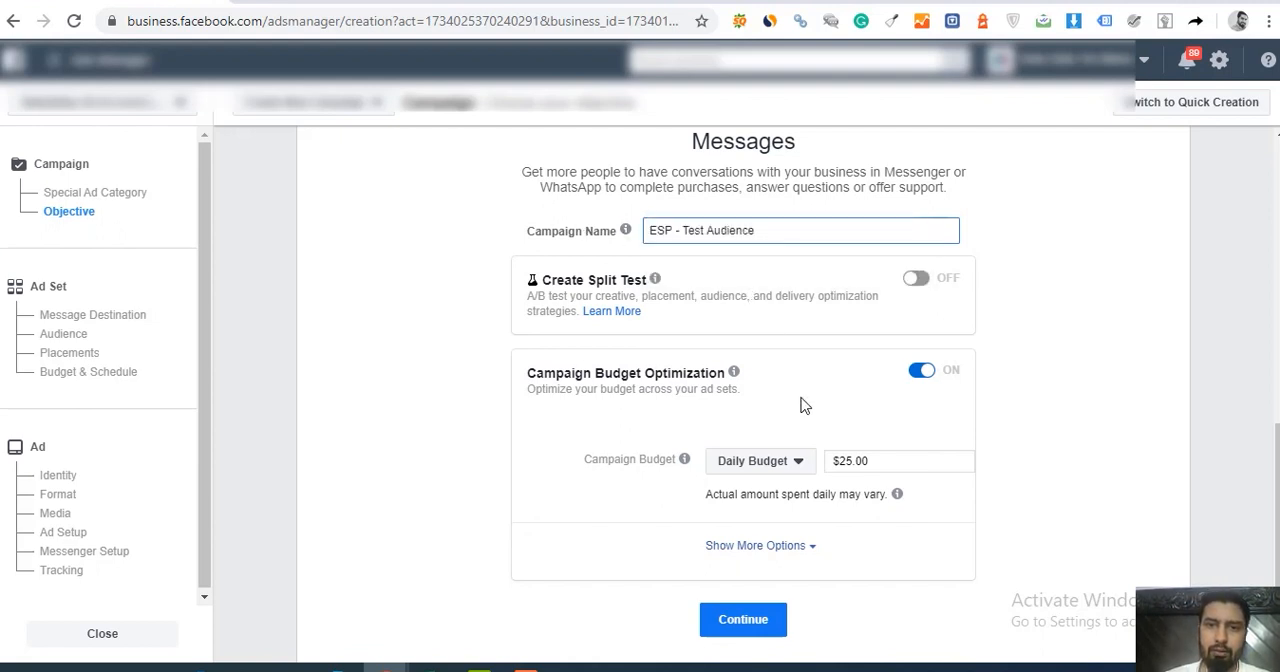
left_click(844, 460)
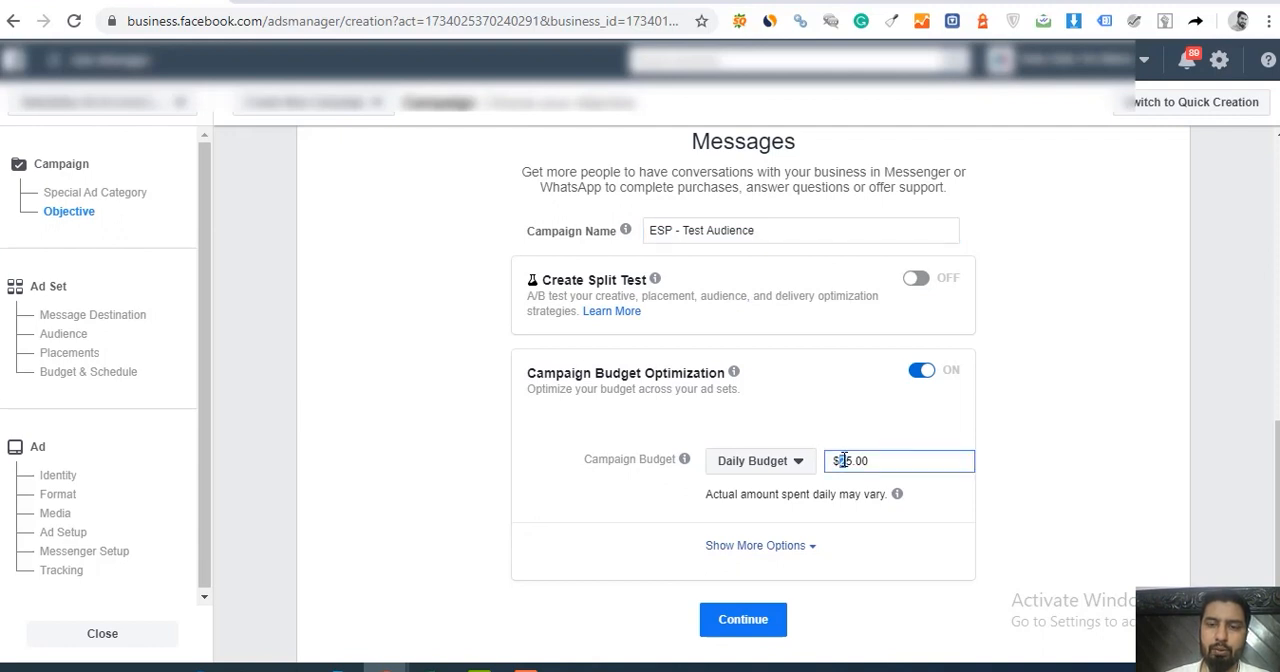
left_click(758, 545)
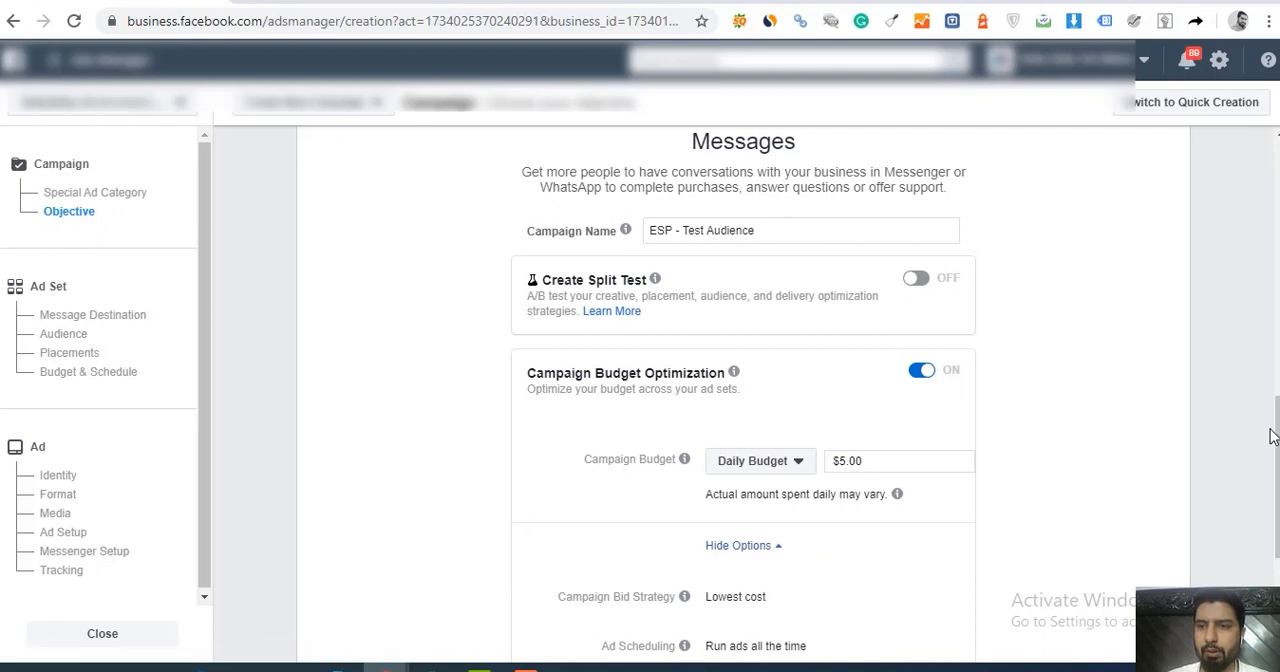
left_click_drag(1273, 435, 1273, 495)
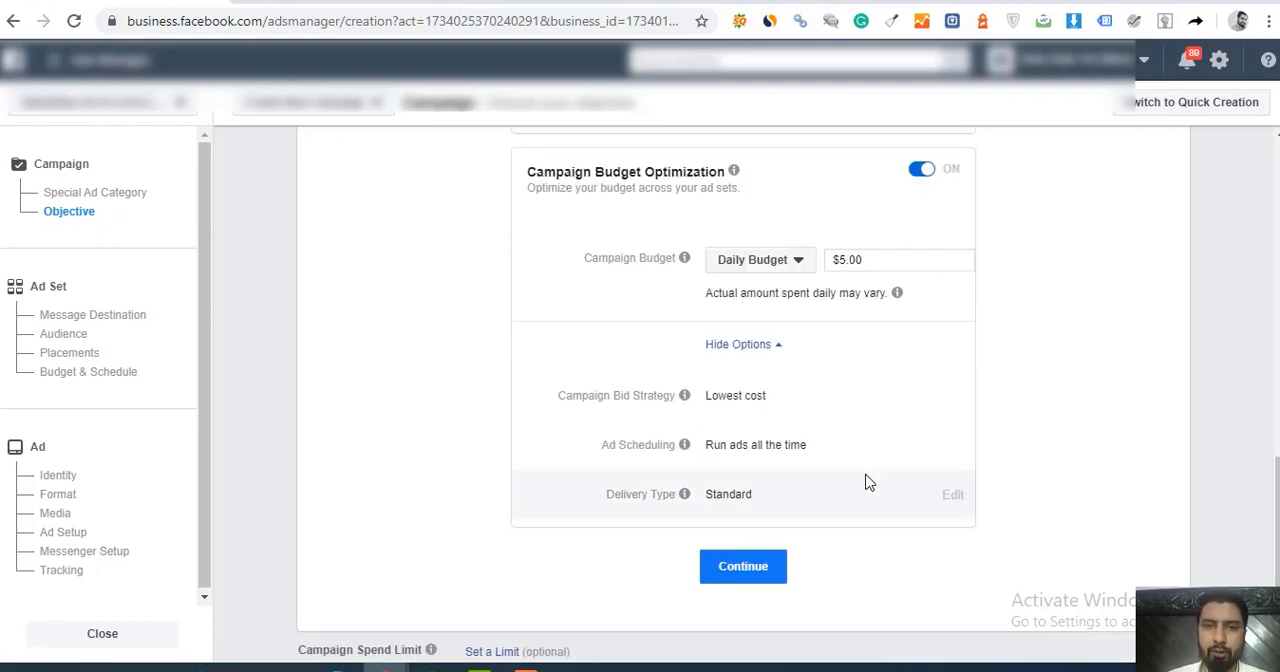
left_click(740, 566)
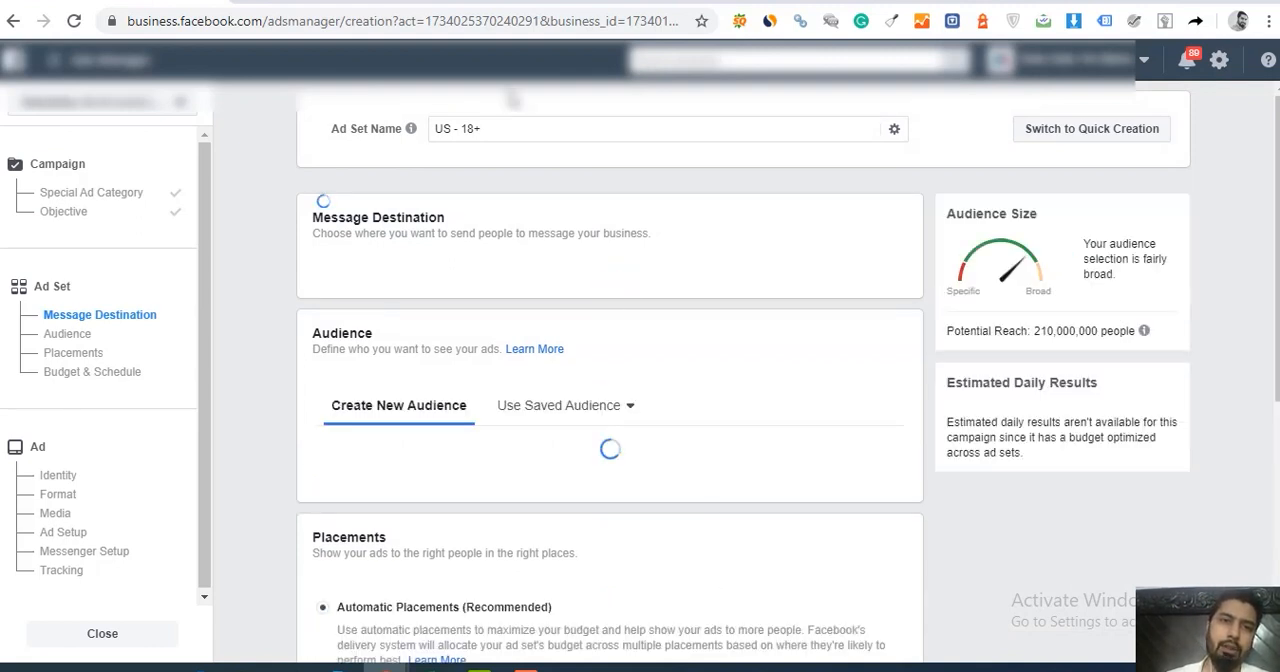
Step: Rename the ad set as "ESP - Test Ad - Set"
left_click_drag(495, 130, 366, 127)
type("ESP")
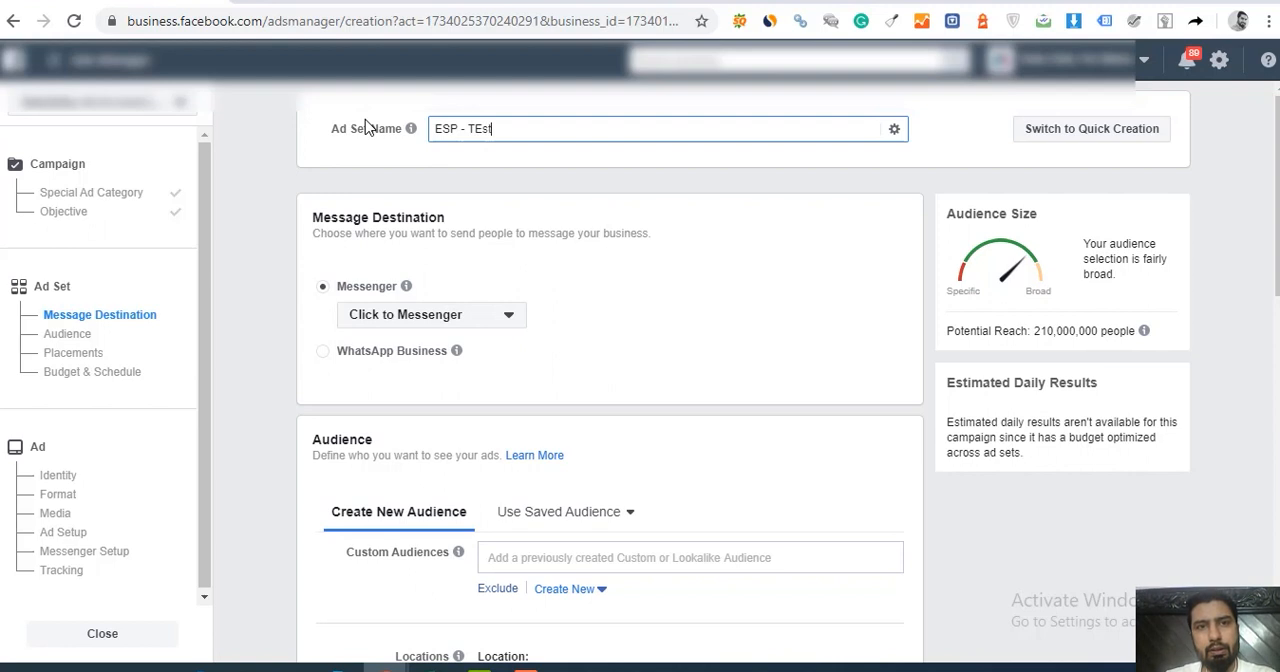
key("BackSpace")
key("BackSpace")
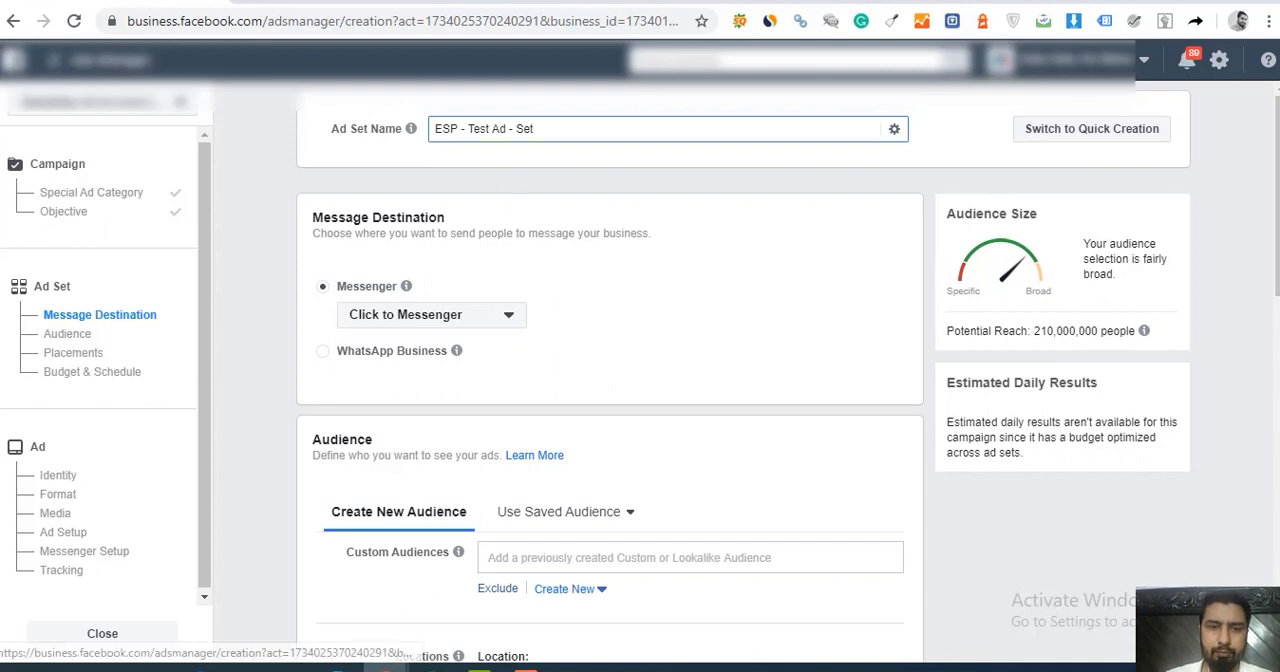
left_click(735, 665)
left_click(735, 665)
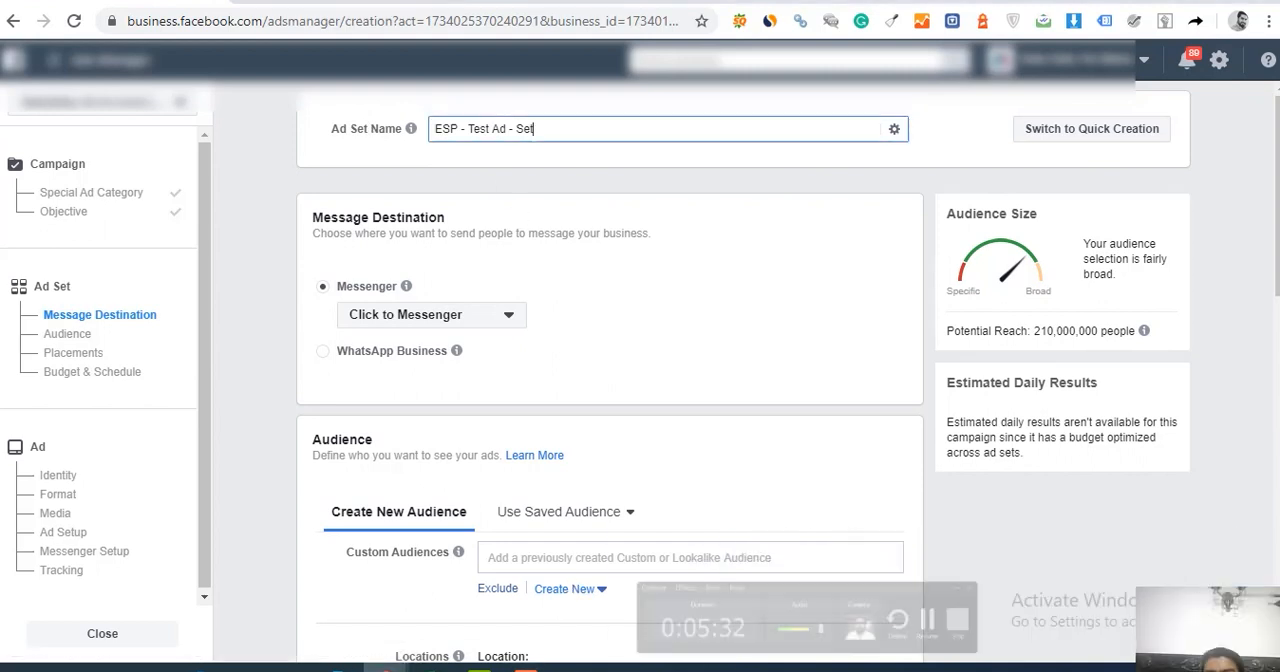
left_click(526, 667)
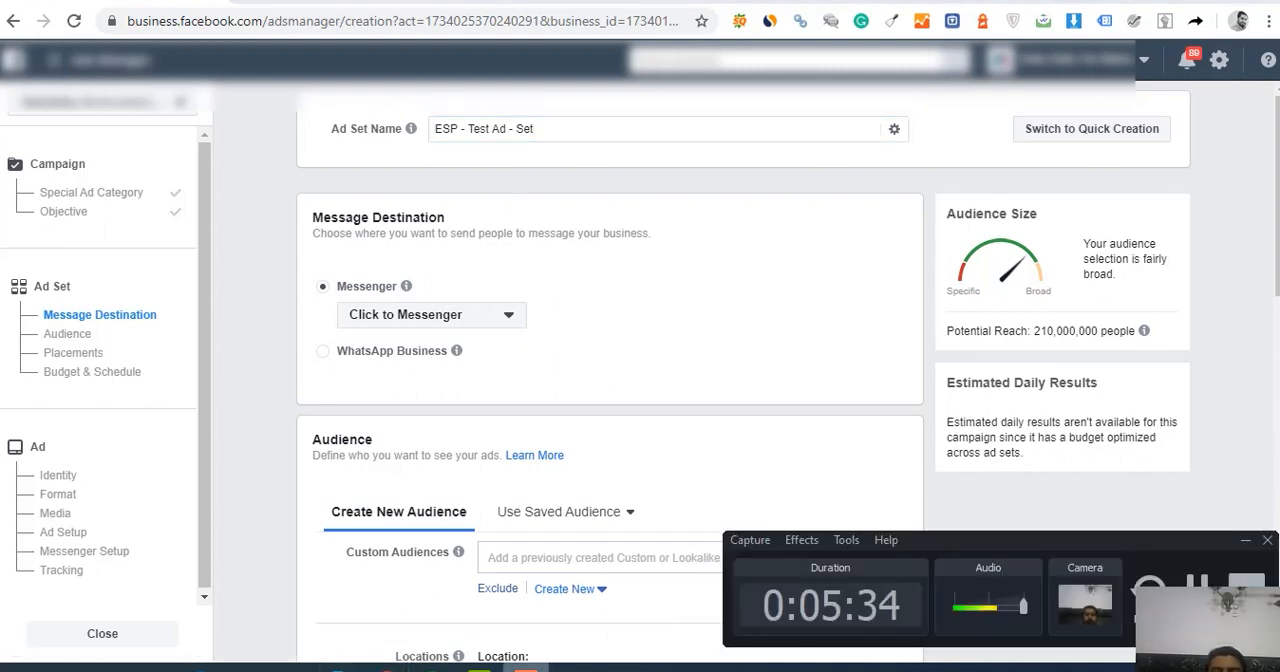
left_click(1197, 588)
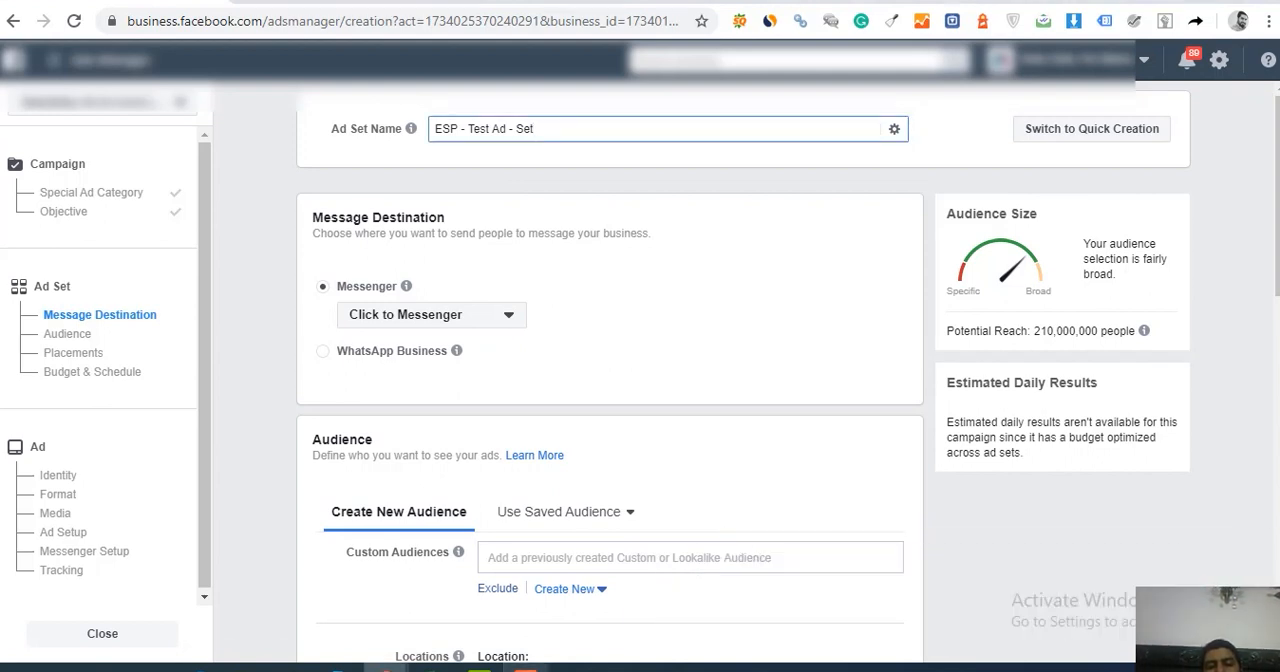
left_click(526, 667)
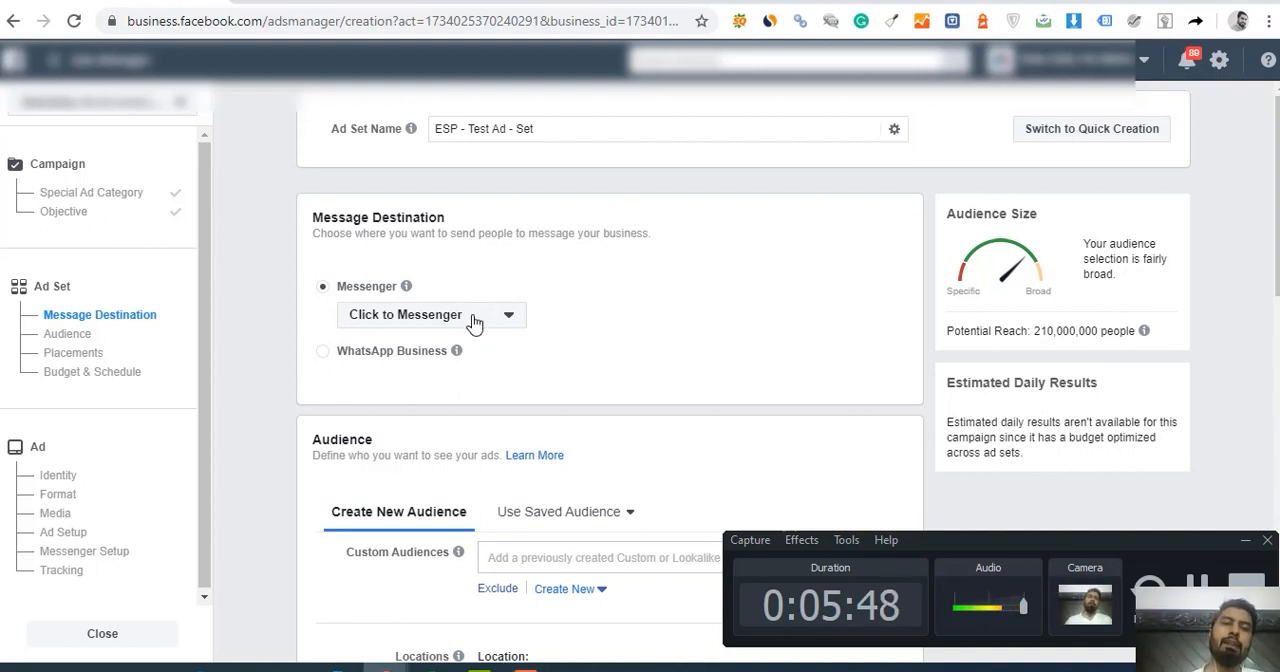
left_click(1244, 546)
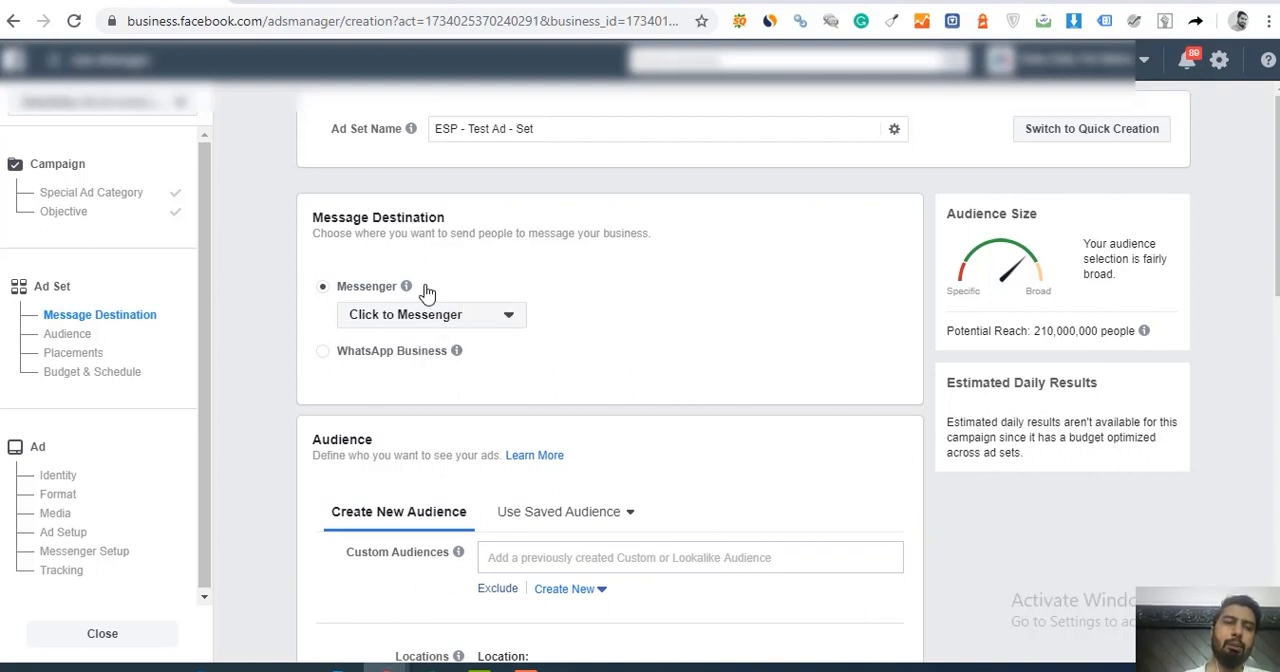
Step: Choose Click to Messenger as the ad set's message destination and go to the Audience section
left_click(448, 314)
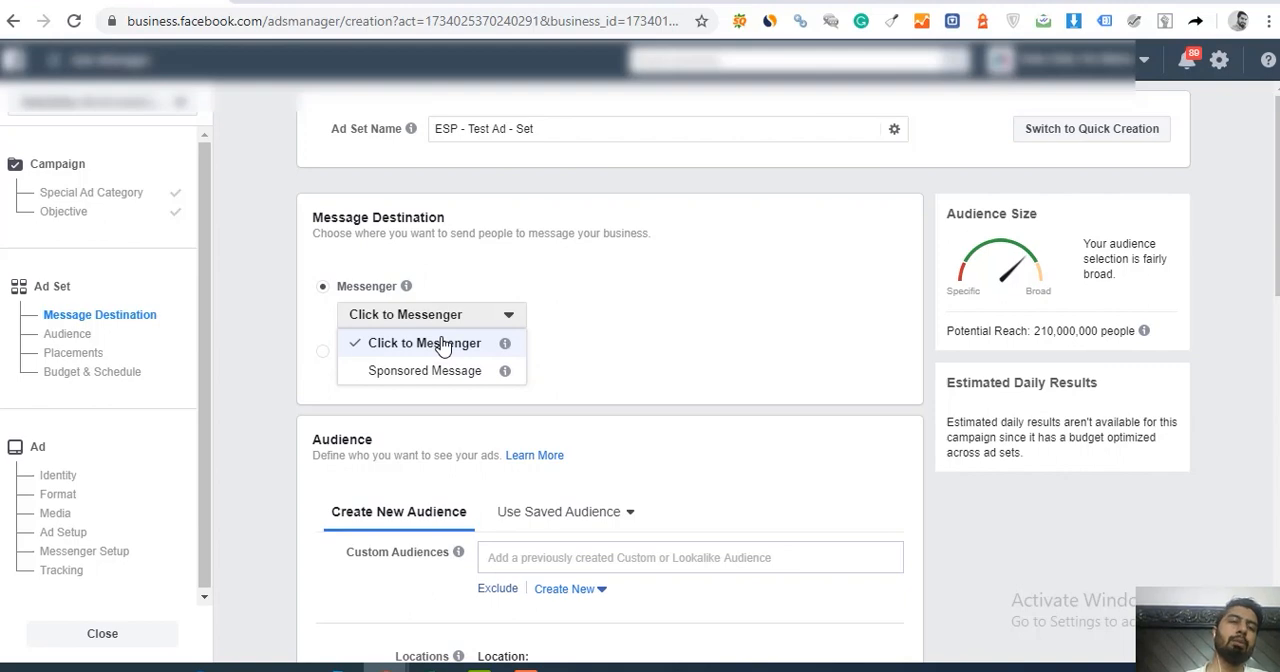
left_click(443, 344)
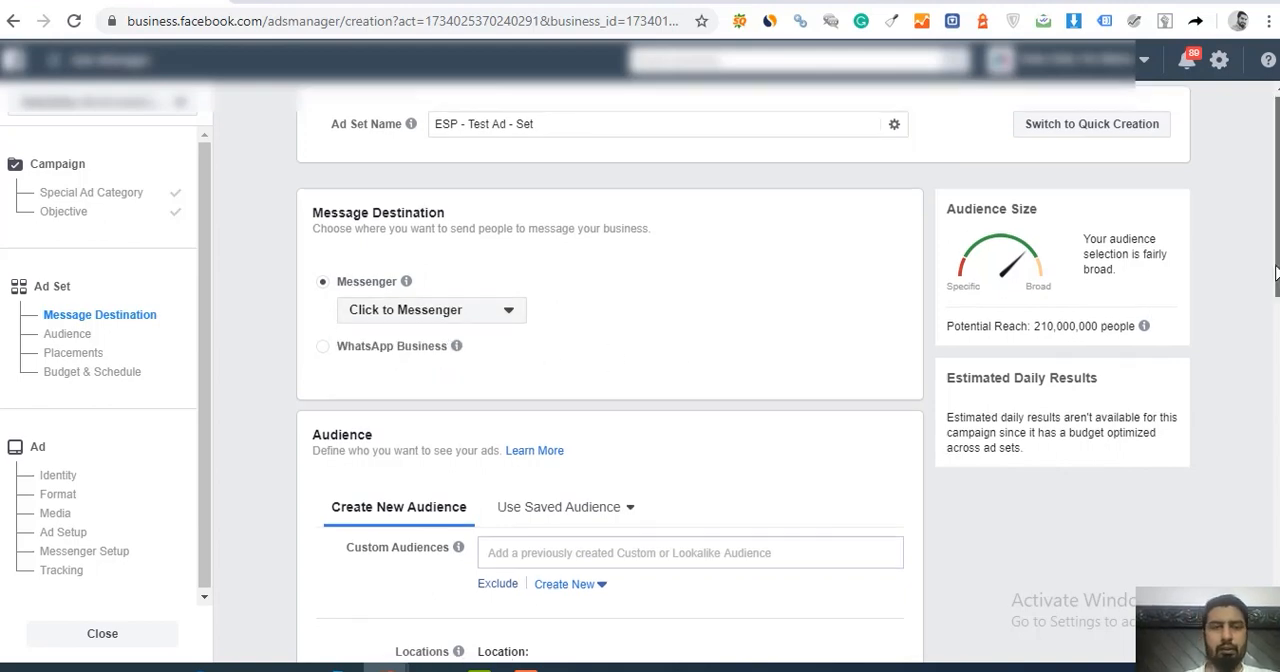
scroll(1275, 302, "down", 1)
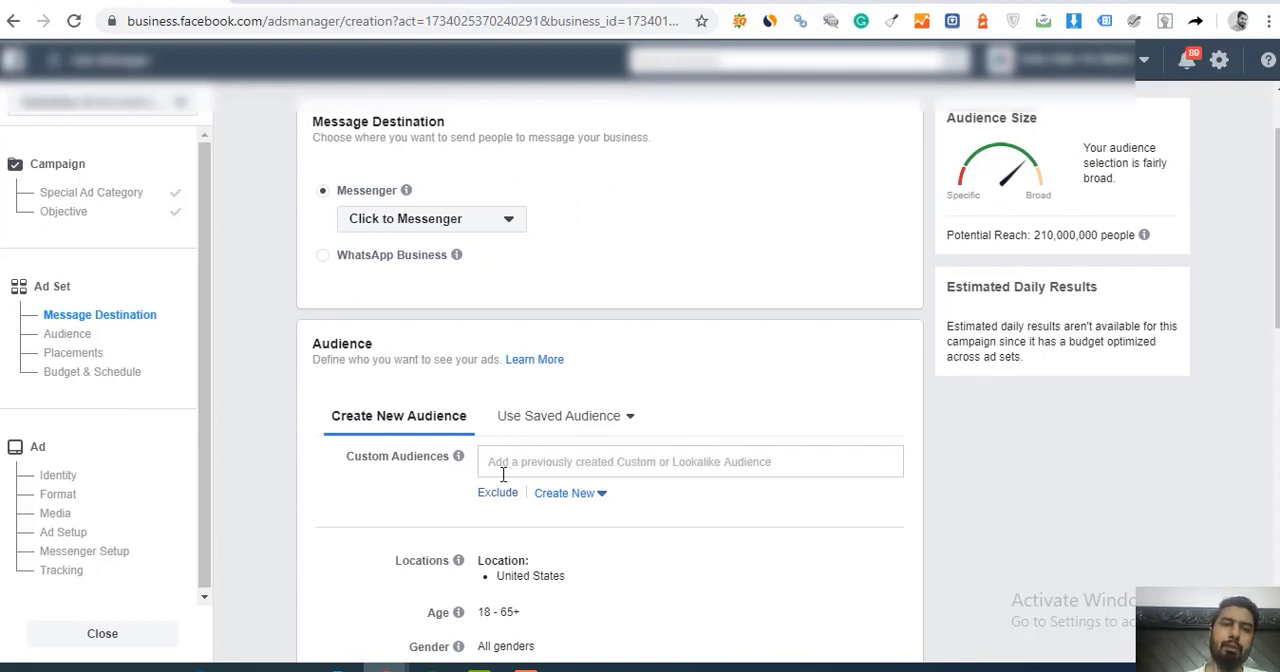
mouse_move(1277, 280)
left_mouse_down()
mouse_move(1277, 252)
mouse_move(1277, 286)
left_mouse_up()
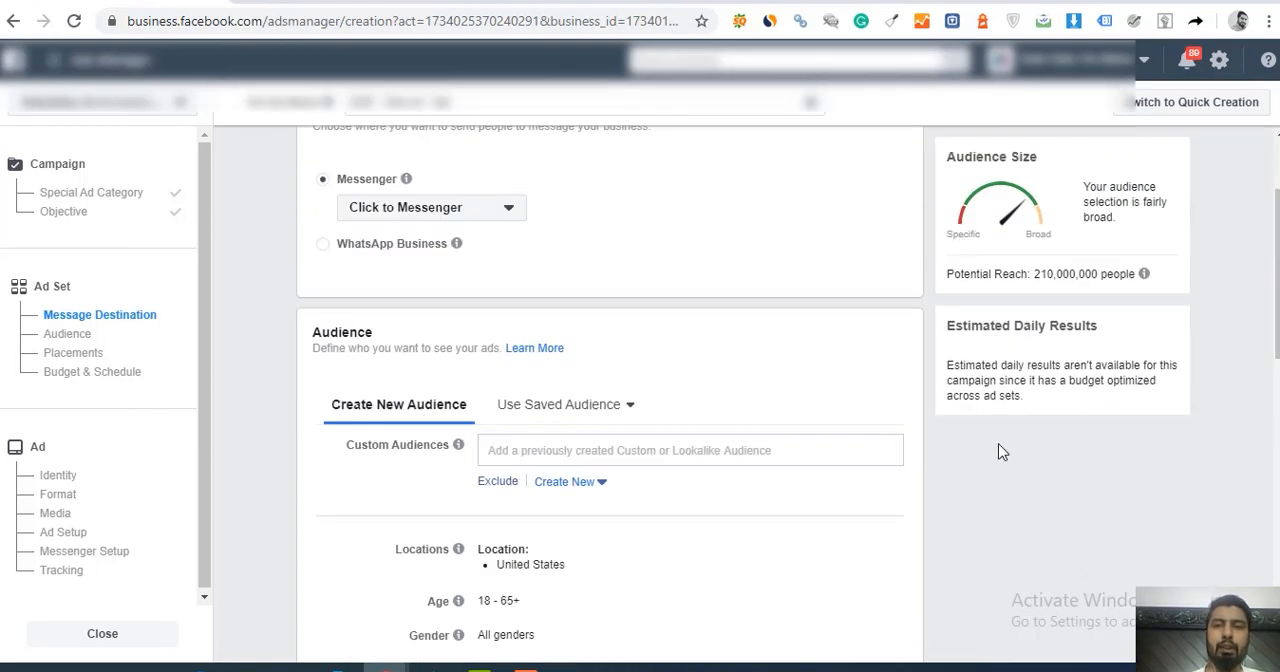
Step: Switch to another browser tab, open amazon.com, and search for "baby towel"
left_click(257, 2)
type("amazon.com")
key("Return")
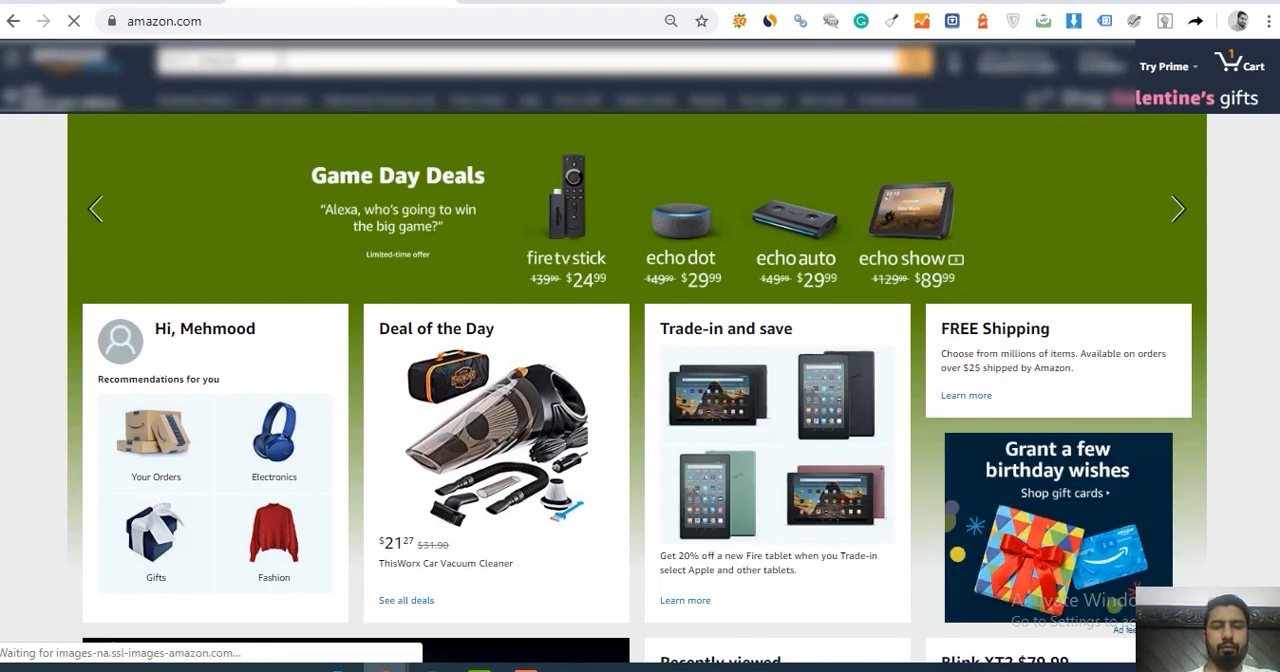
key("Return")
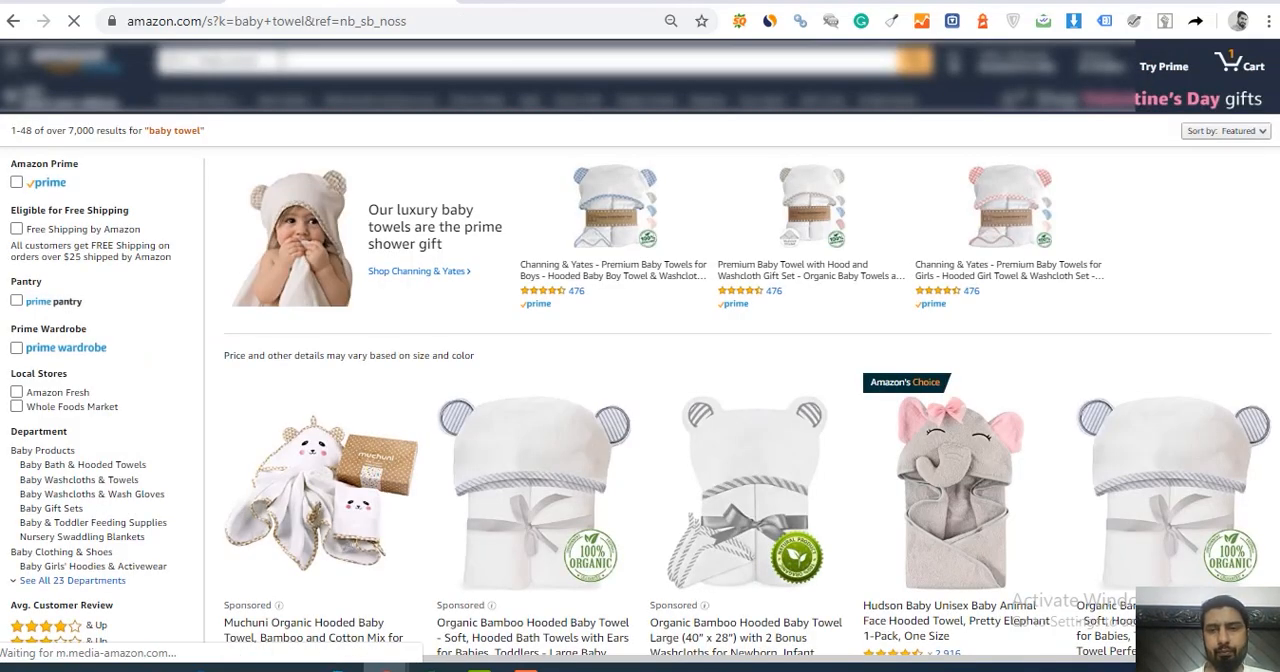
Step: Browse the baby towel results and open the Hudson Baby elephant hooded towel listing in a new tab
scroll(640, 350, "down", 3)
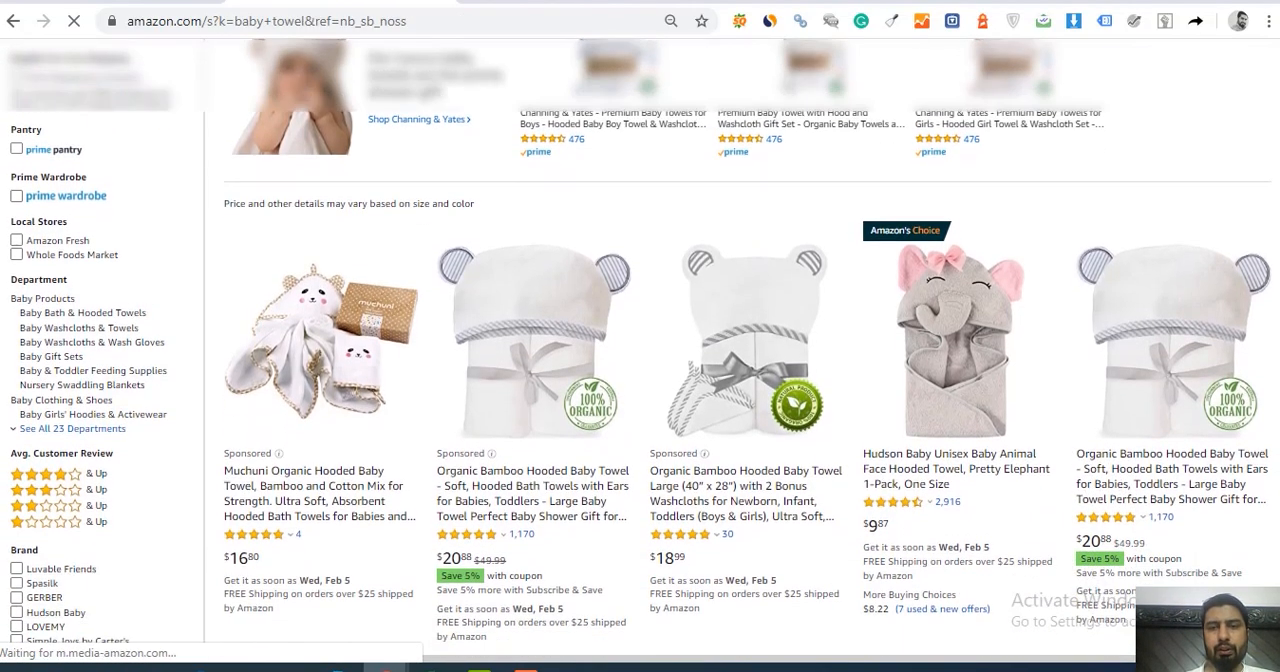
scroll(640, 350, "down", 3)
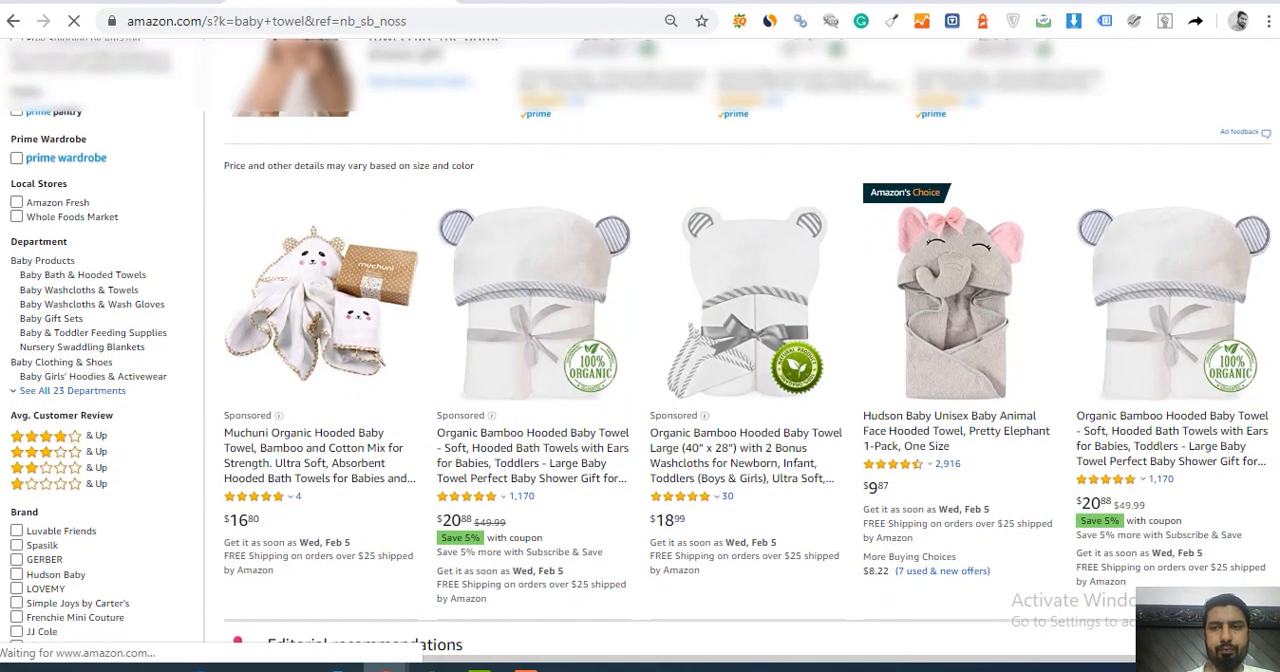
scroll(640, 350, "up", 4)
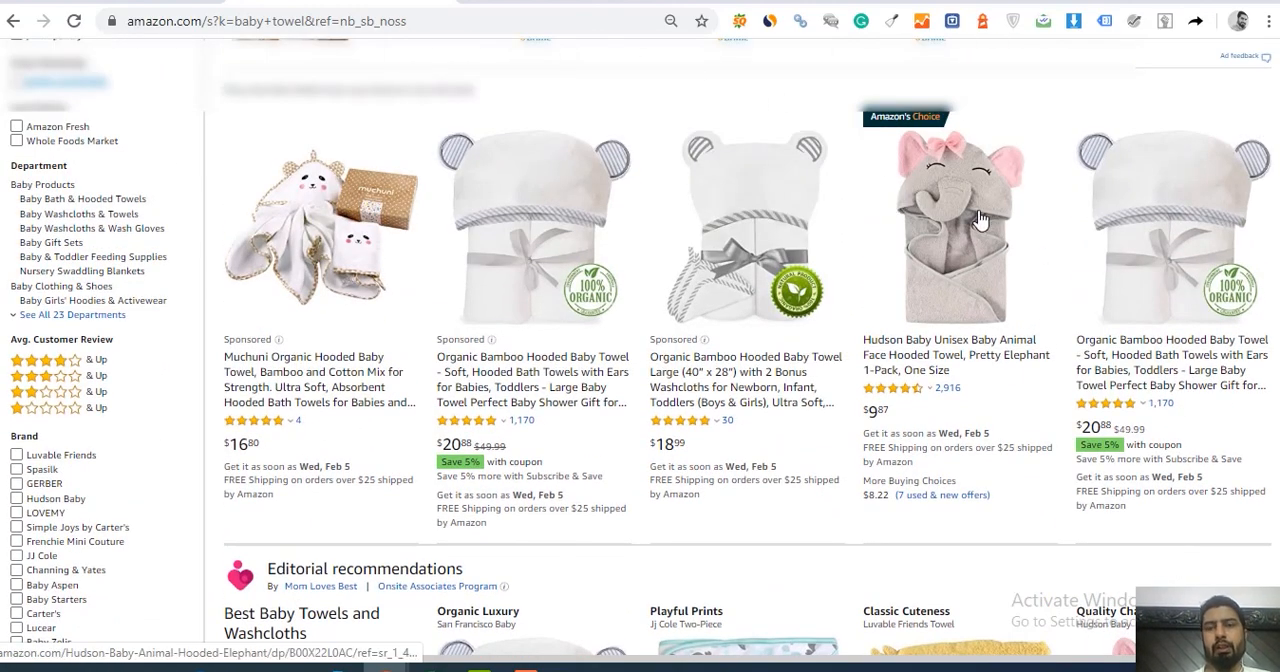
left_click(980, 220)
right_click(980, 220)
left_click(1000, 226)
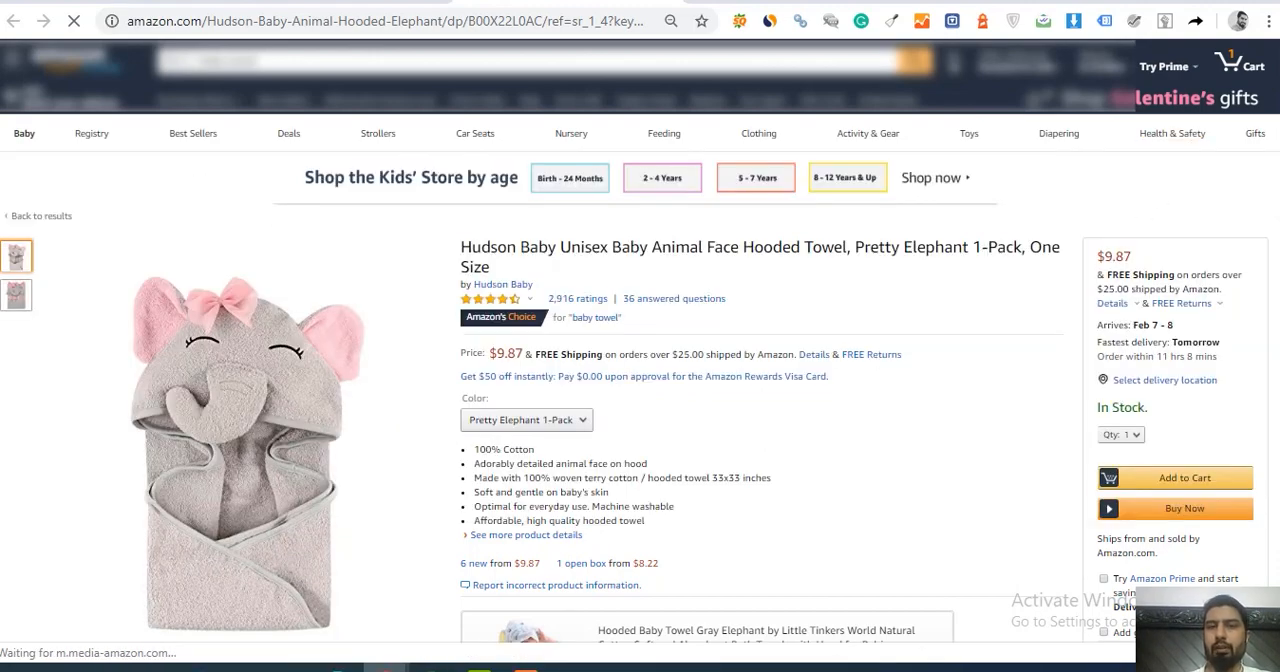
Step: Look through the elephant towel's product page, including its related products, price and feature list
scroll(640, 350, "down", 6)
scroll(640, 350, "down", 3)
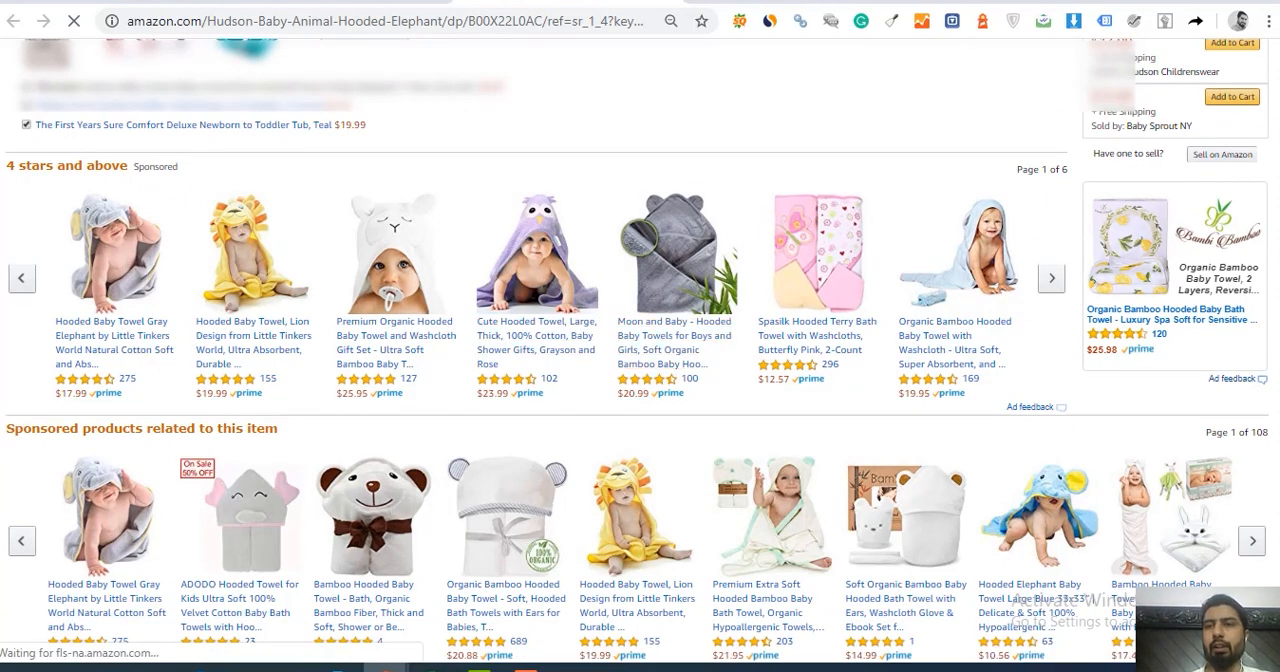
scroll(840, 258, "up", 6)
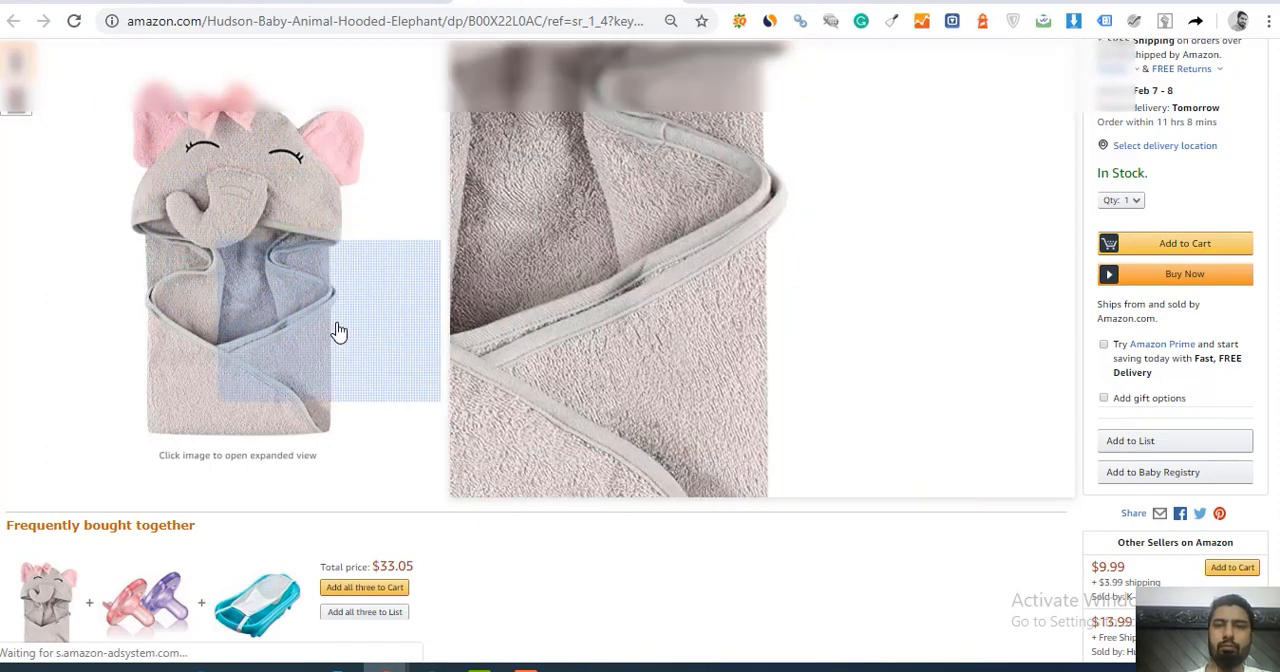
scroll(860, 430, "up", 1)
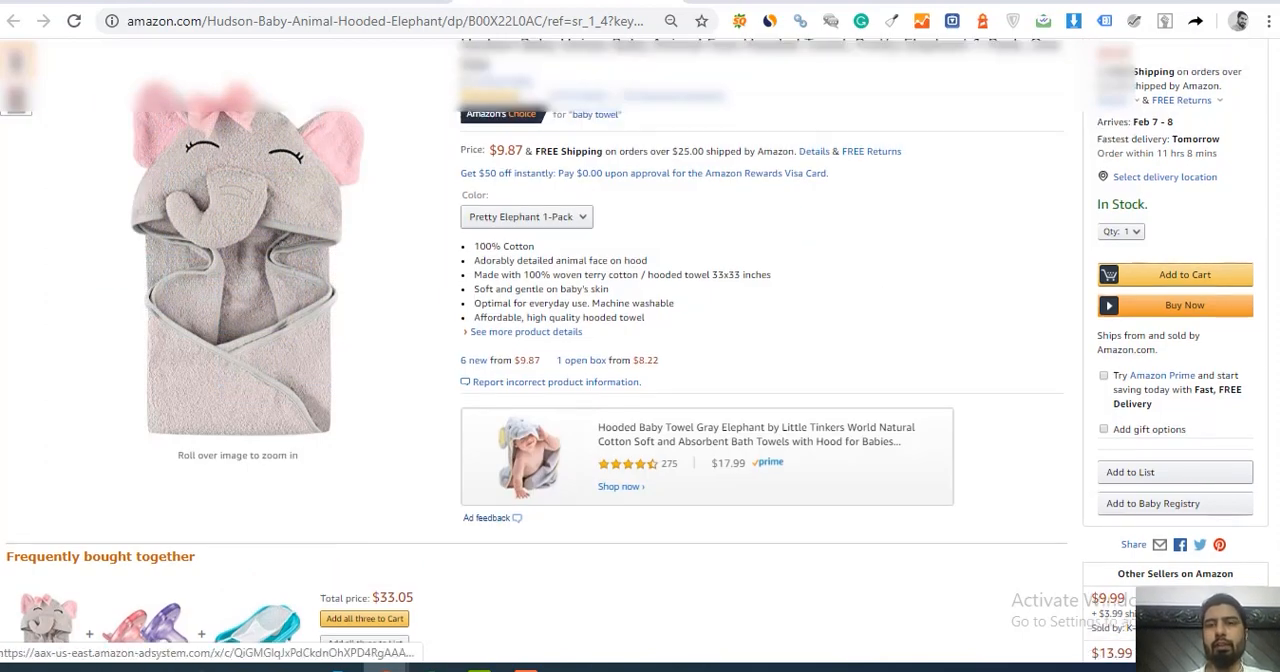
Step: Return to the Ads Manager tab and look through the saved audiences and the existing lookalike and custom audiences
scroll(860, 430, "up", 1)
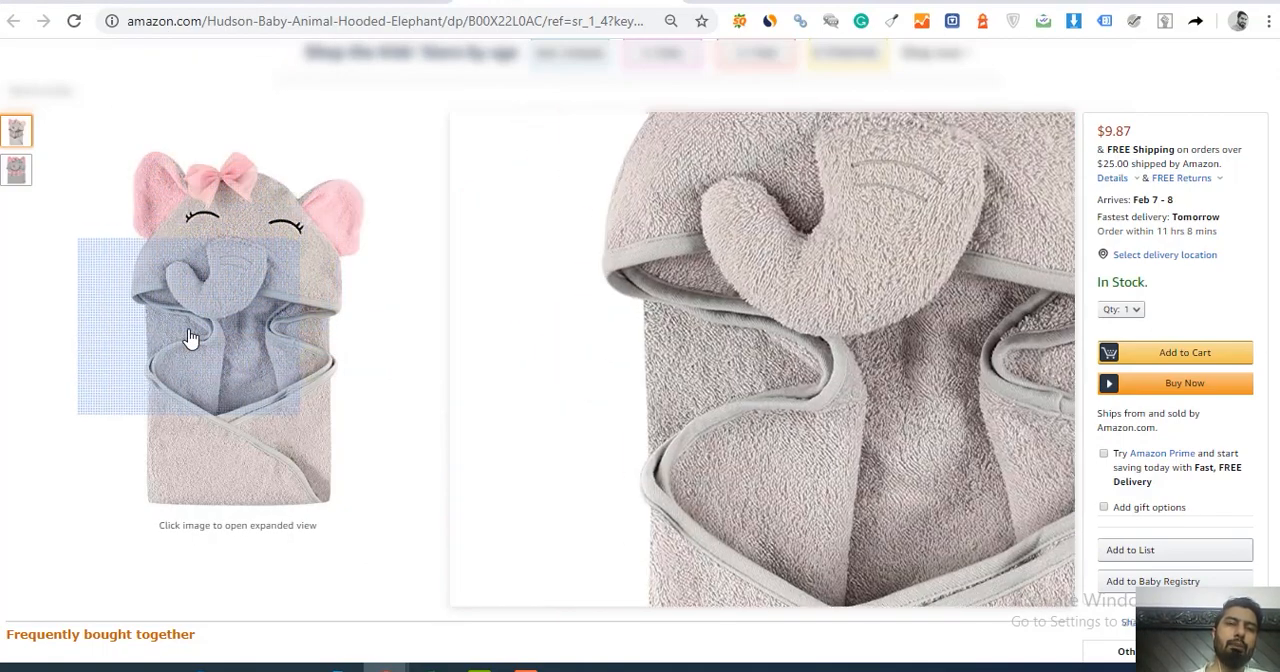
left_click(130, 2)
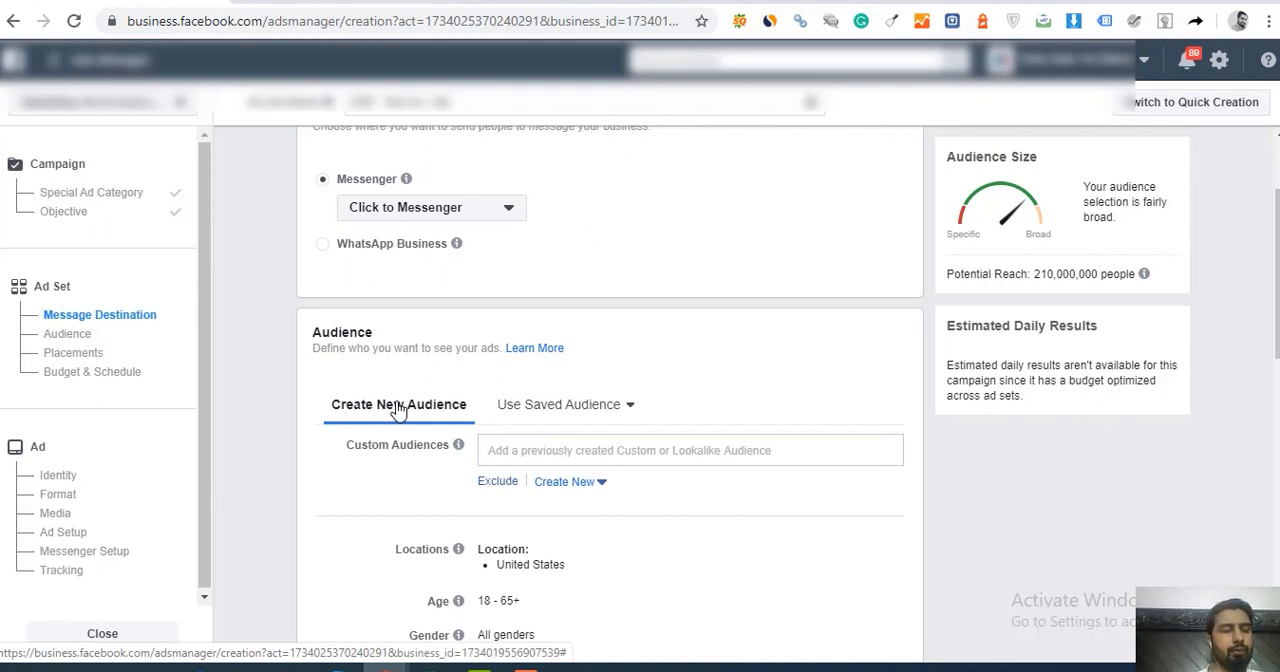
left_click(562, 410)
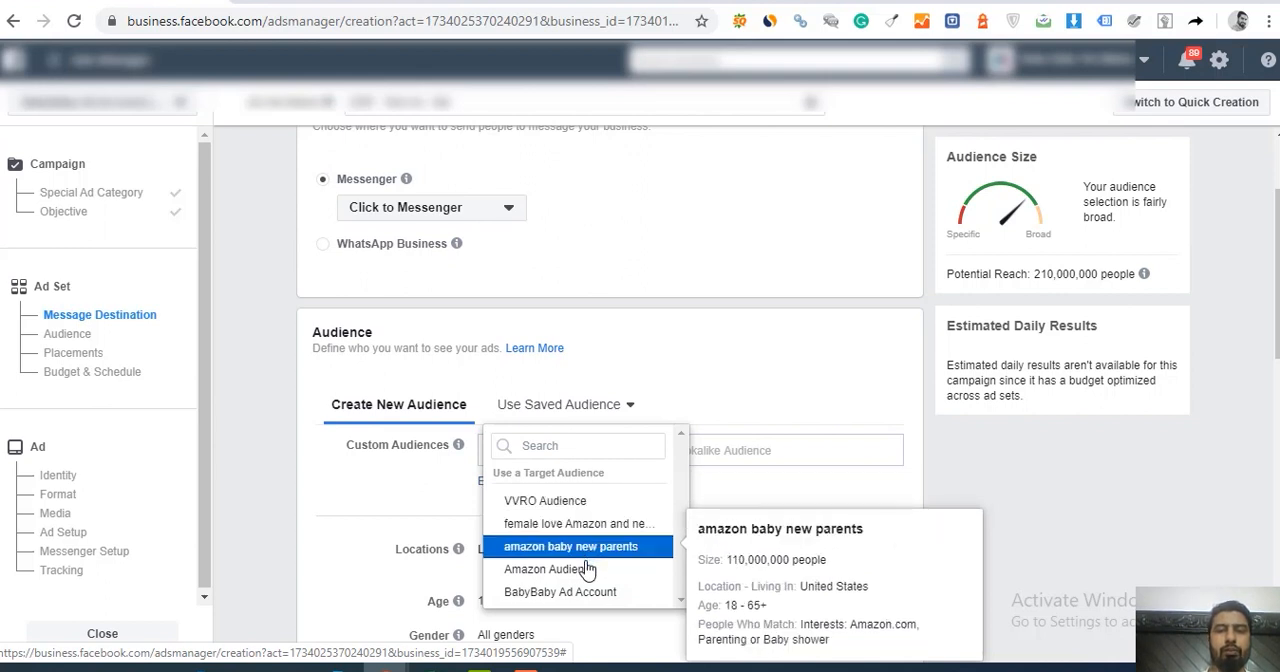
left_click(699, 376)
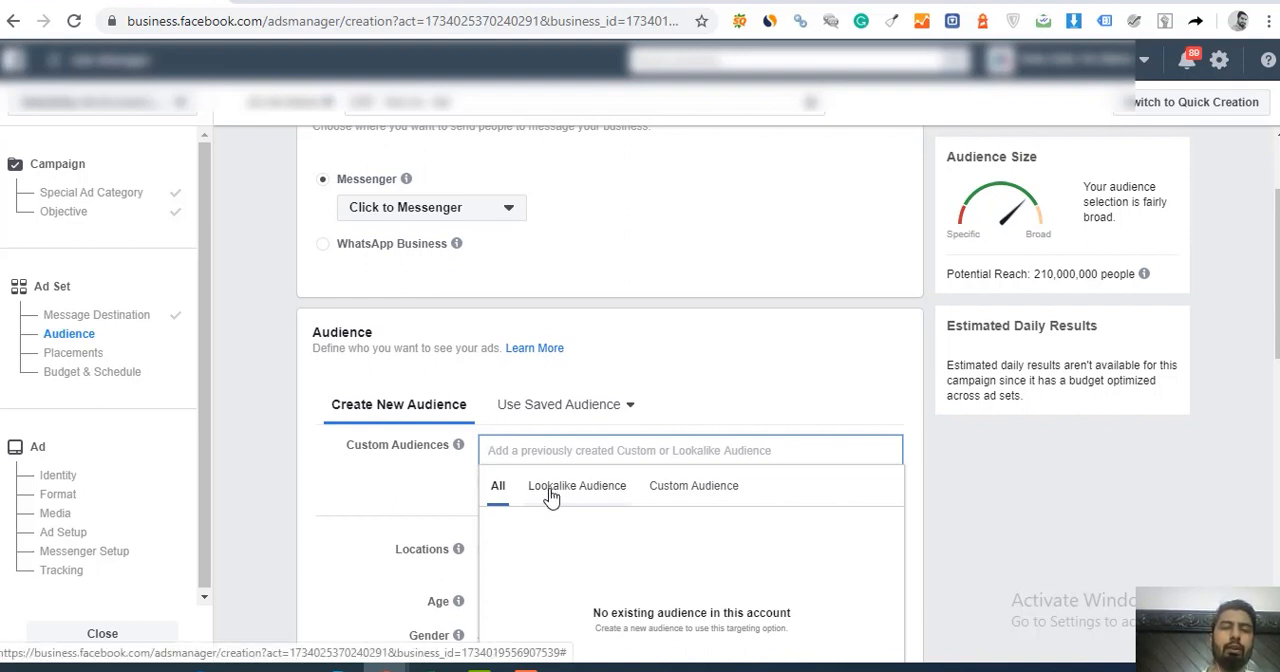
left_click(551, 490)
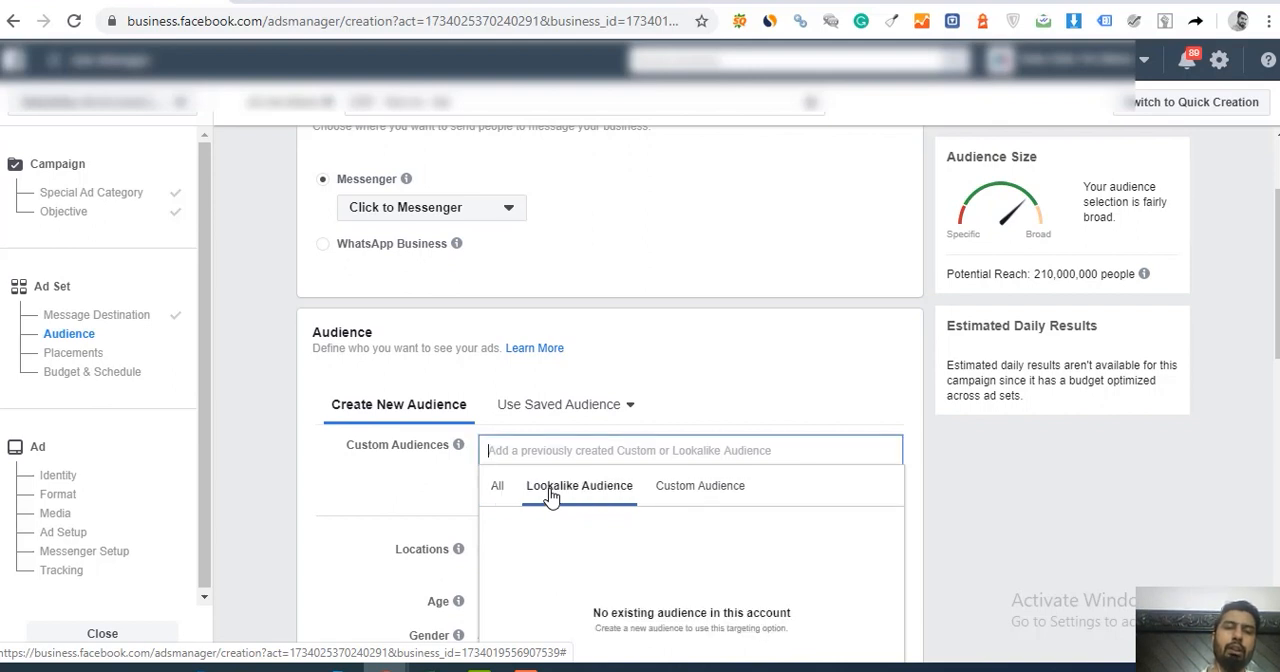
left_click(682, 491)
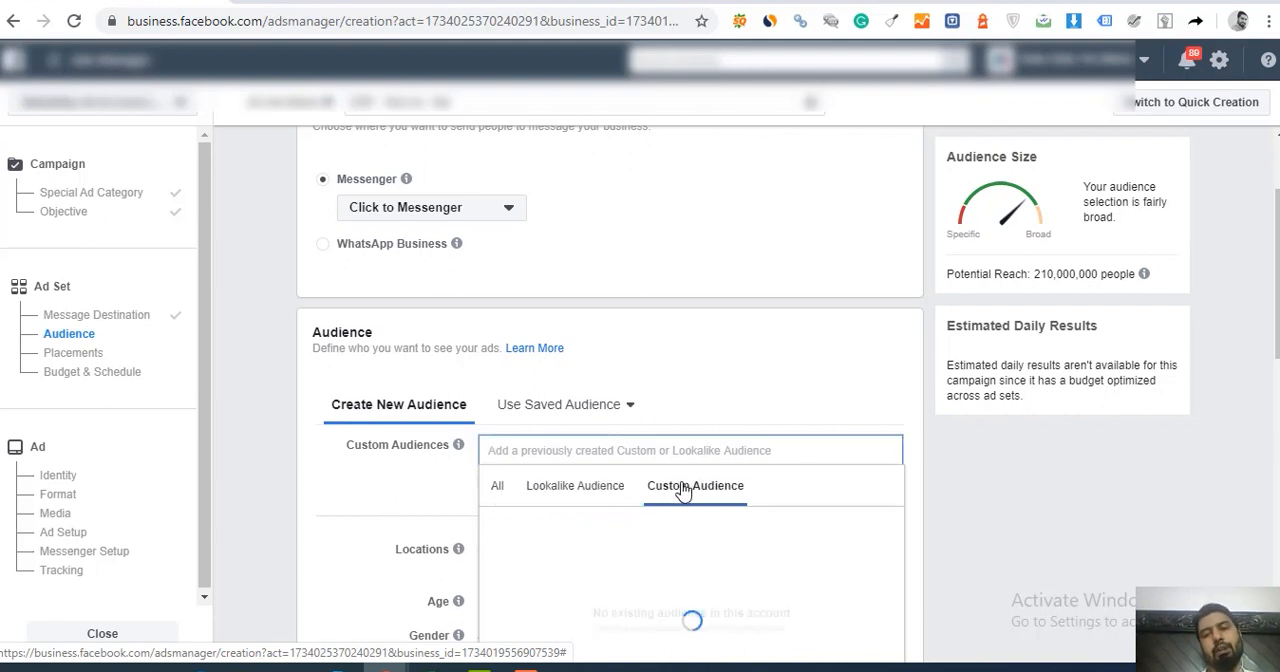
Step: Load the saved VVRO Audience into the ad set and switch back to creating a new audience
left_click(586, 404)
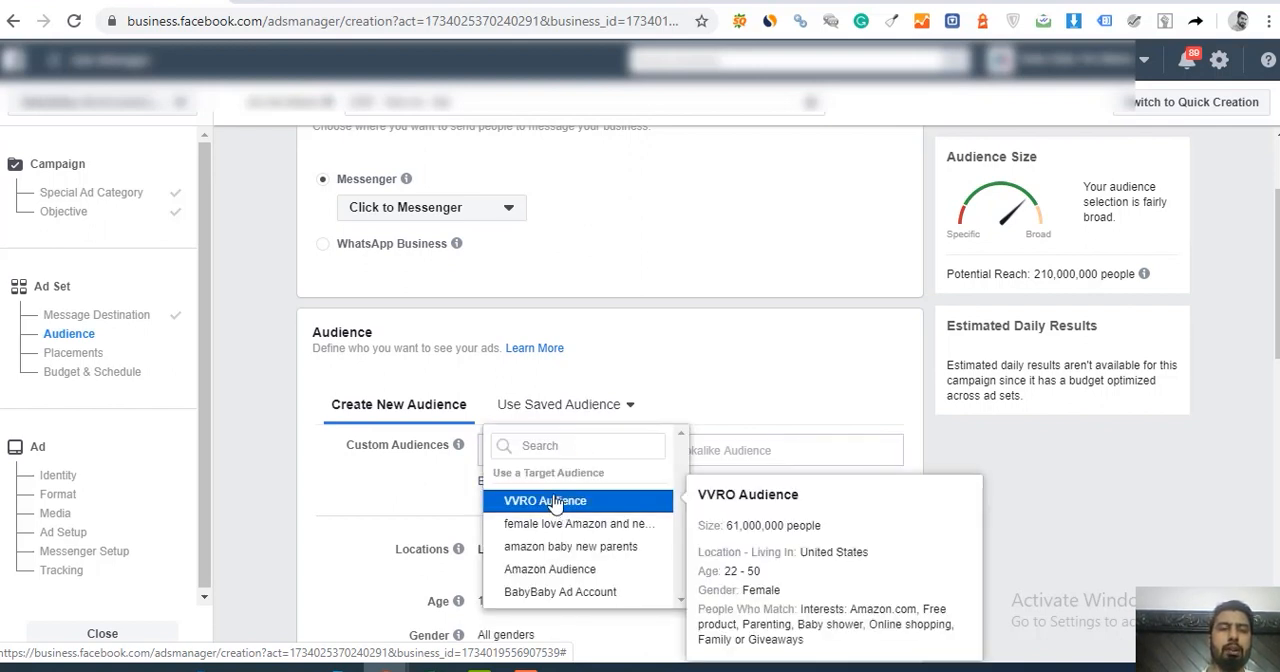
left_click(555, 501)
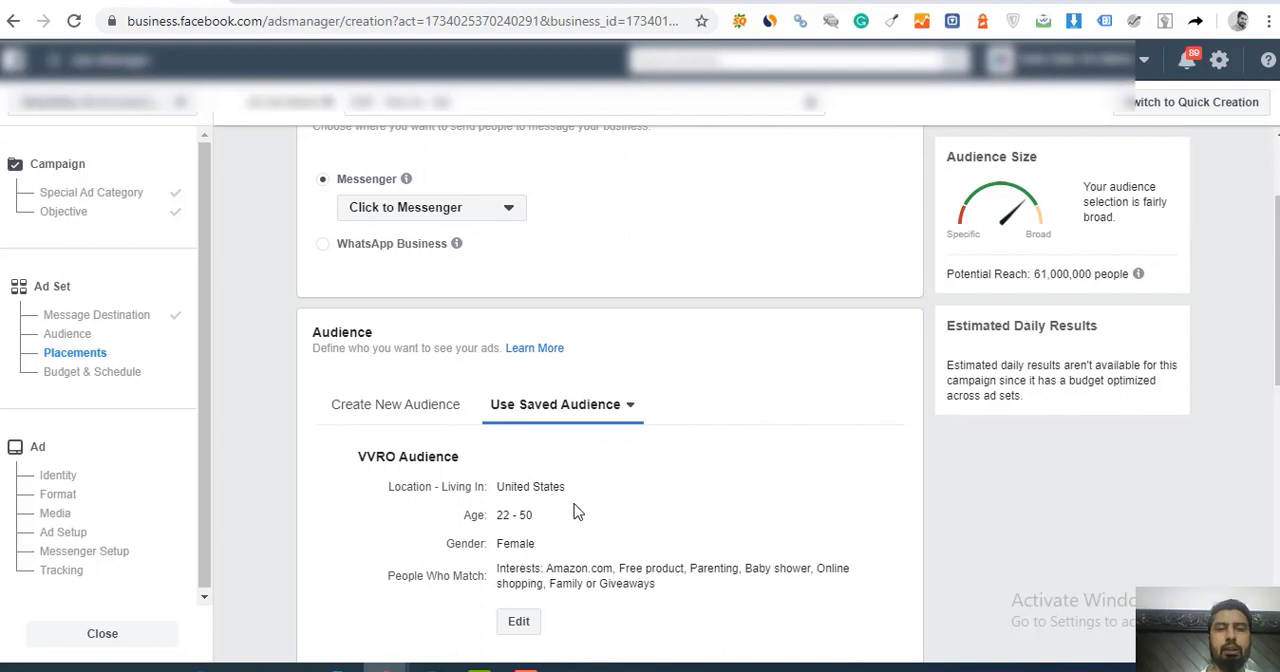
left_click(428, 408)
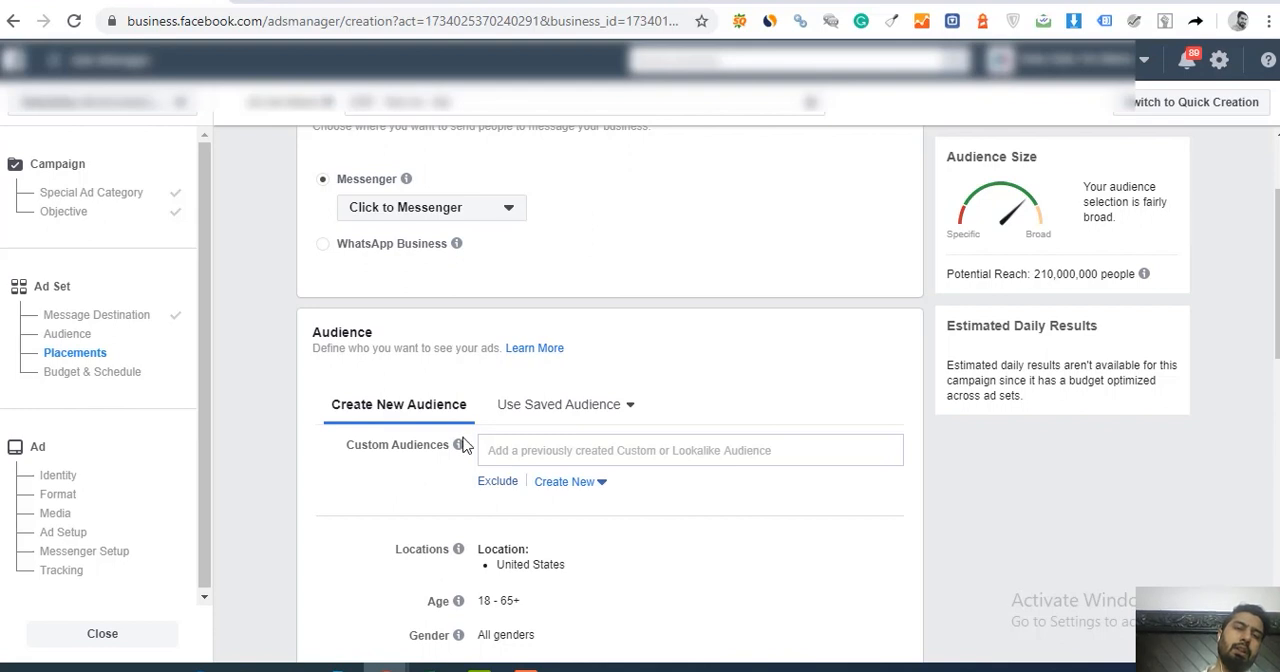
Step: Read the Custom Audiences explanation and view the options for creating a new custom or lookalike audience
mouse_move(460, 447)
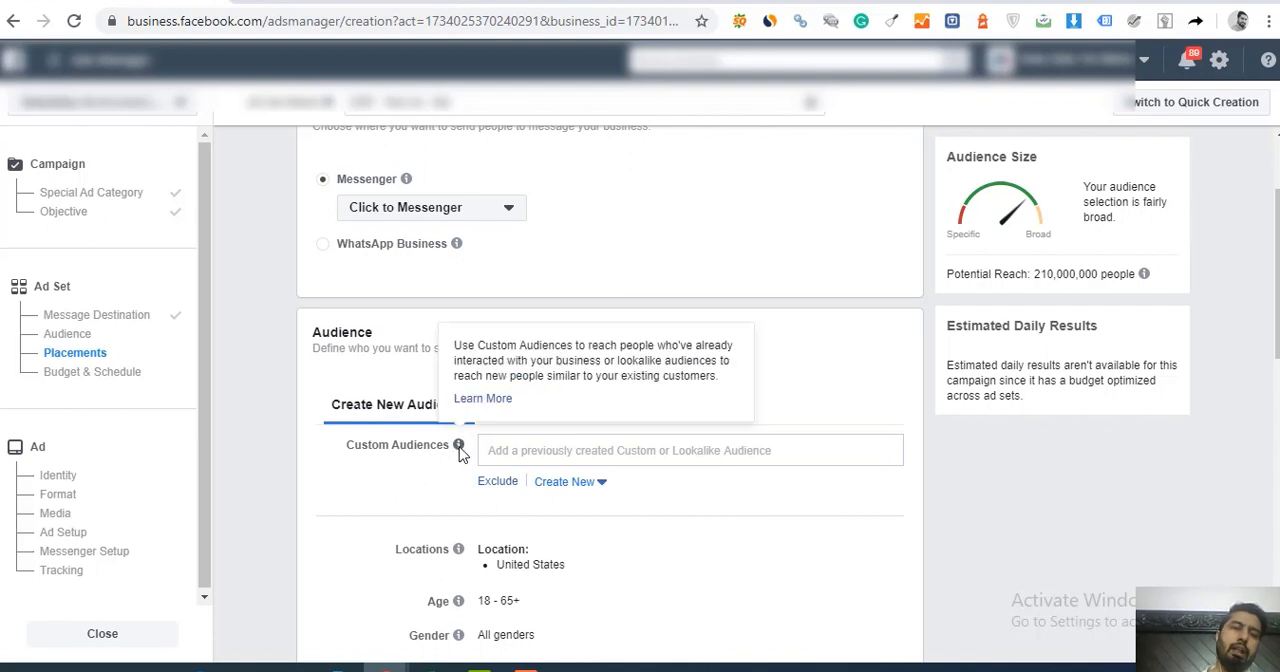
left_click(599, 487)
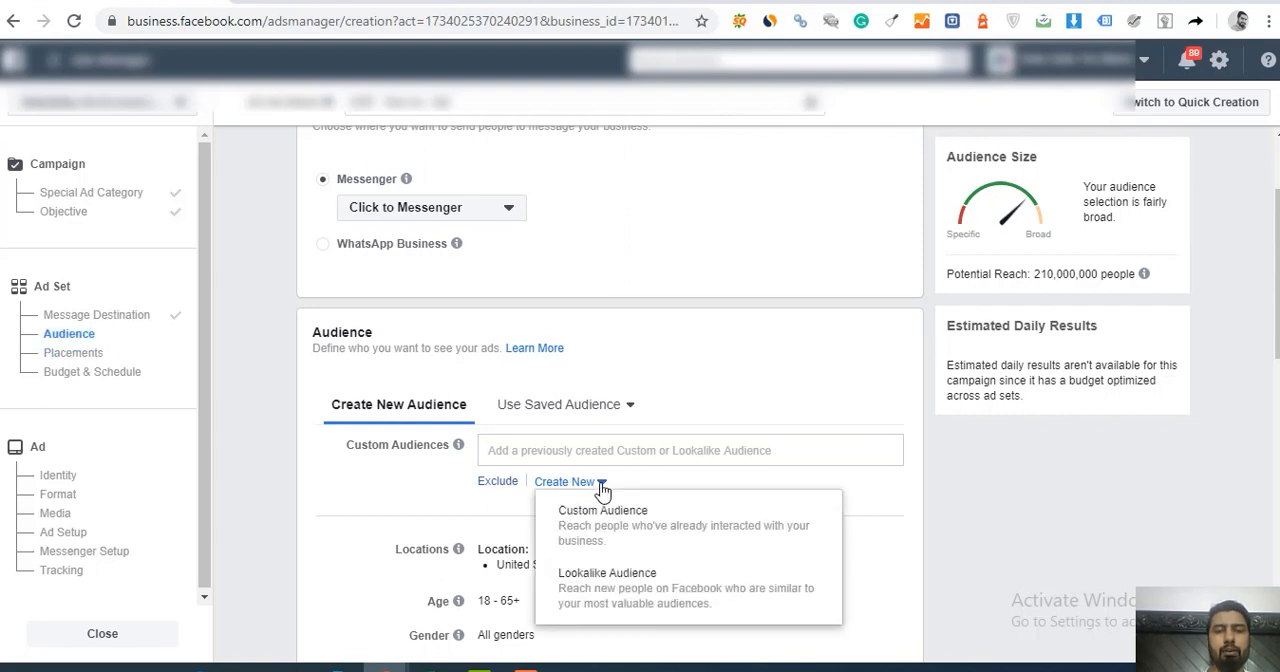
left_click(403, 491)
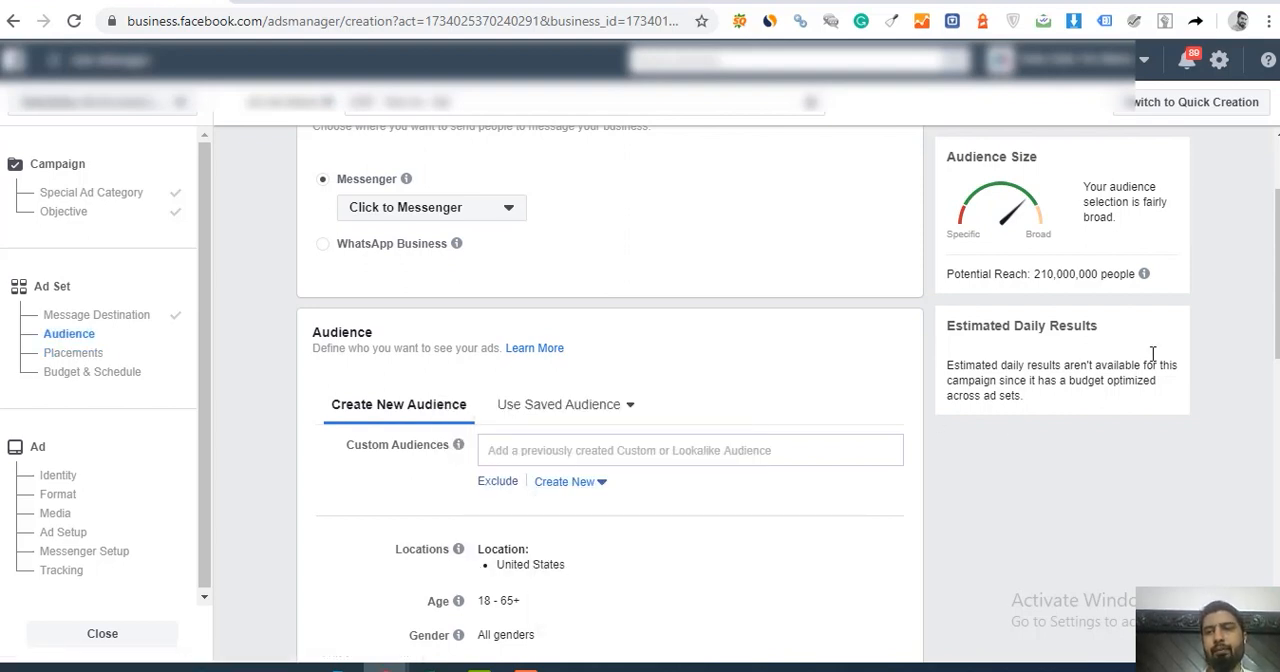
Step: Exclude Los Angeles, California from the audience's locations and remove that exclusion again
left_click_drag(1277, 262, 1277, 318)
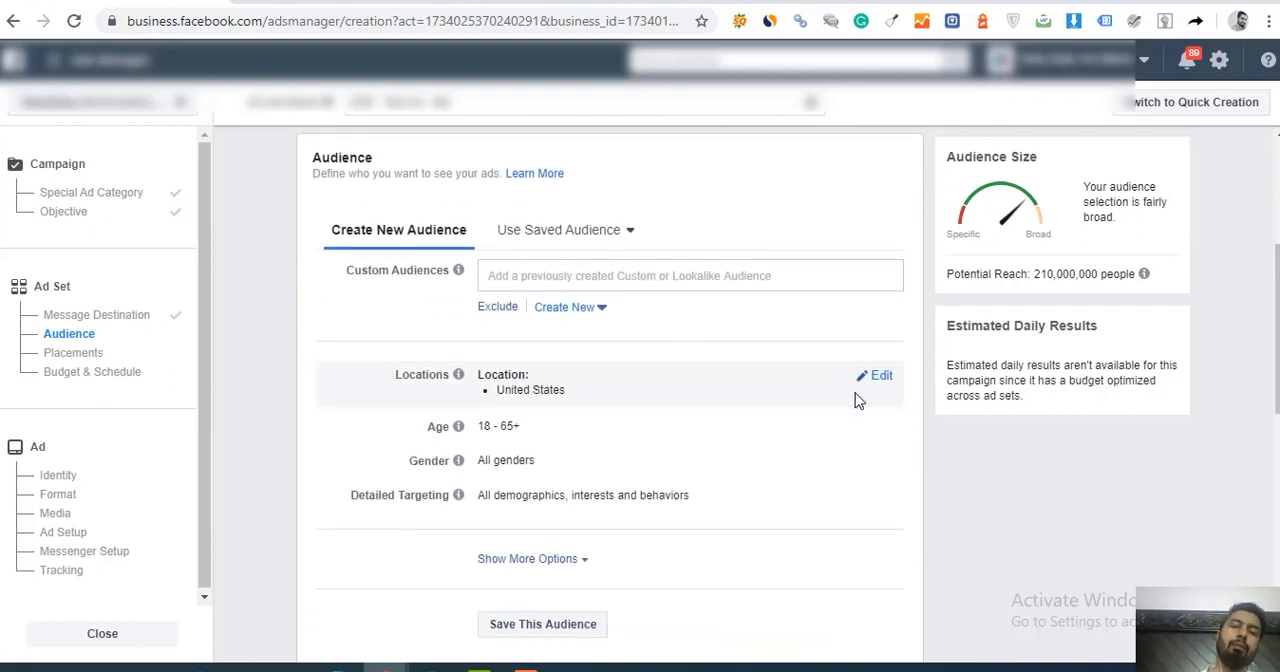
left_click(881, 376)
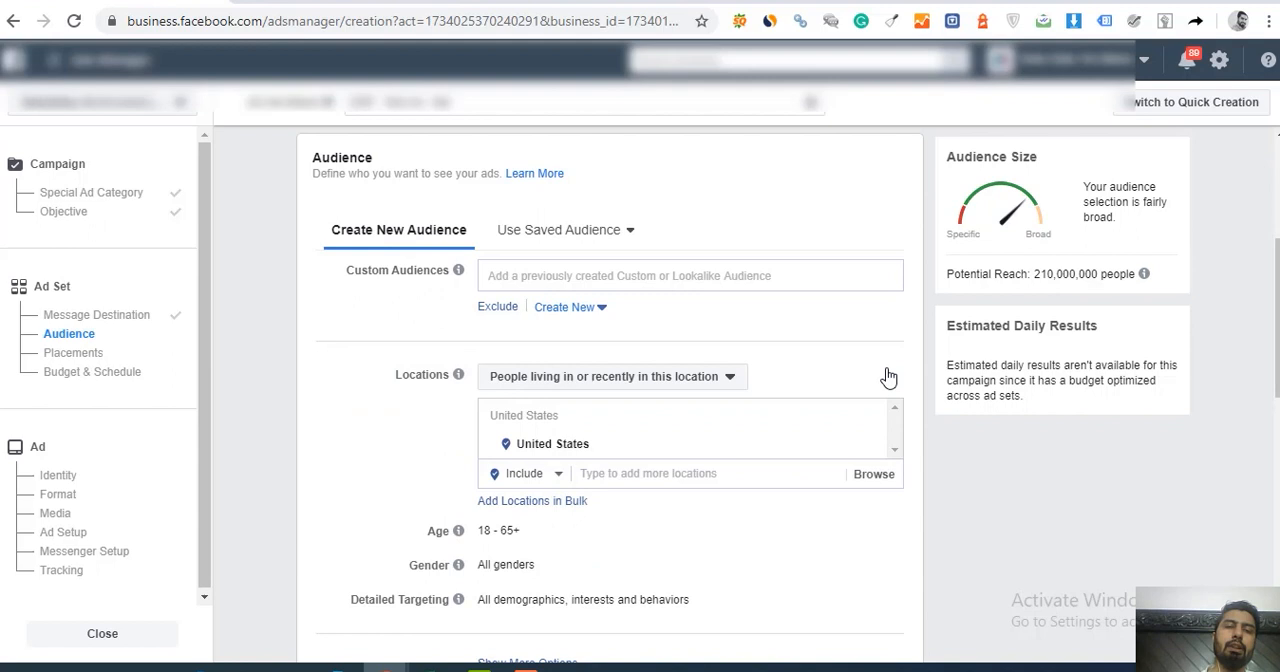
left_click(520, 474)
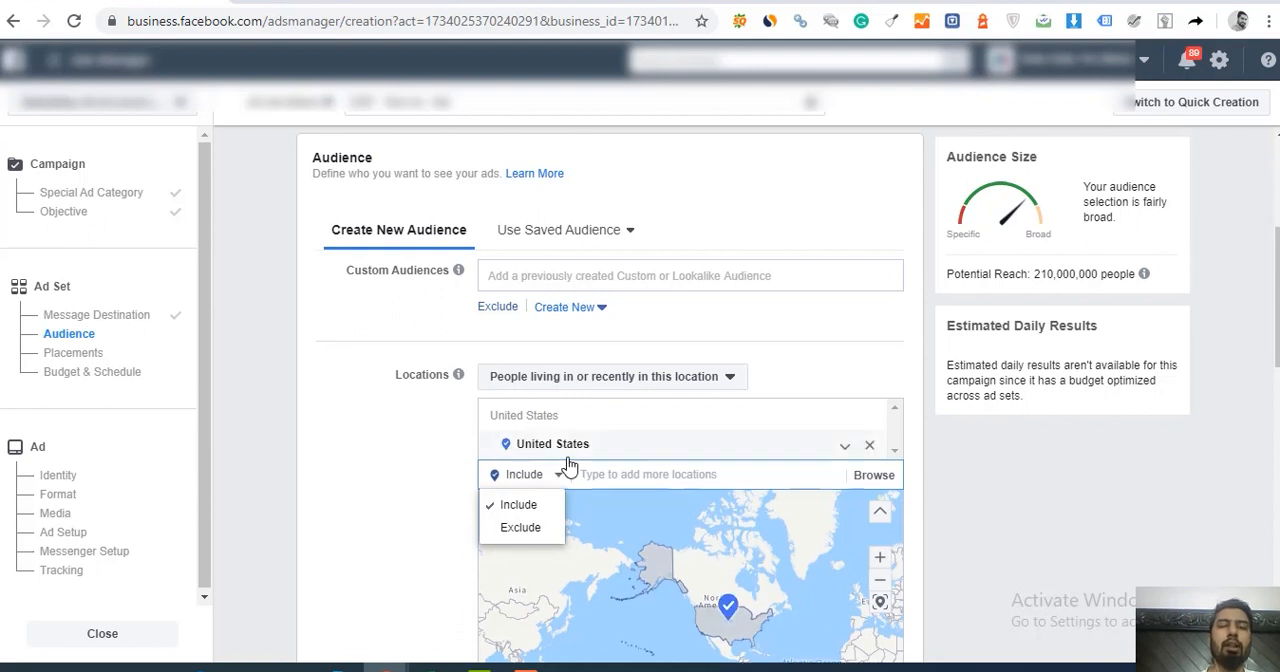
left_click(520, 527)
type("californi")
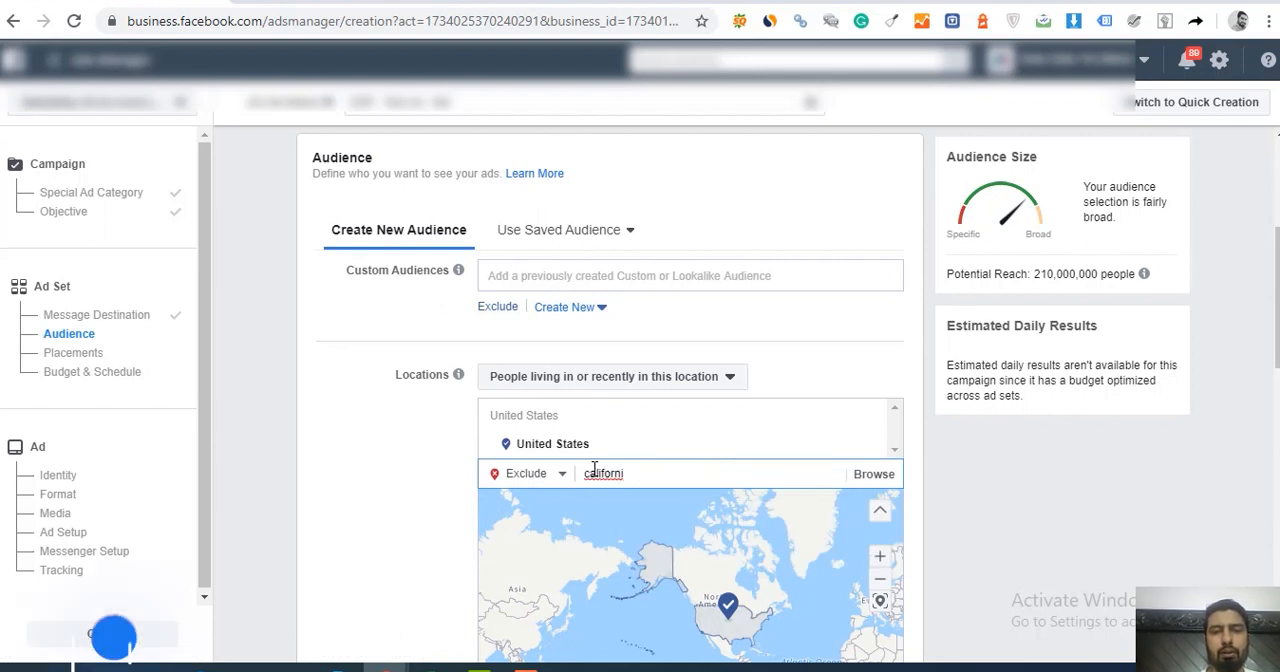
double_click(594, 470)
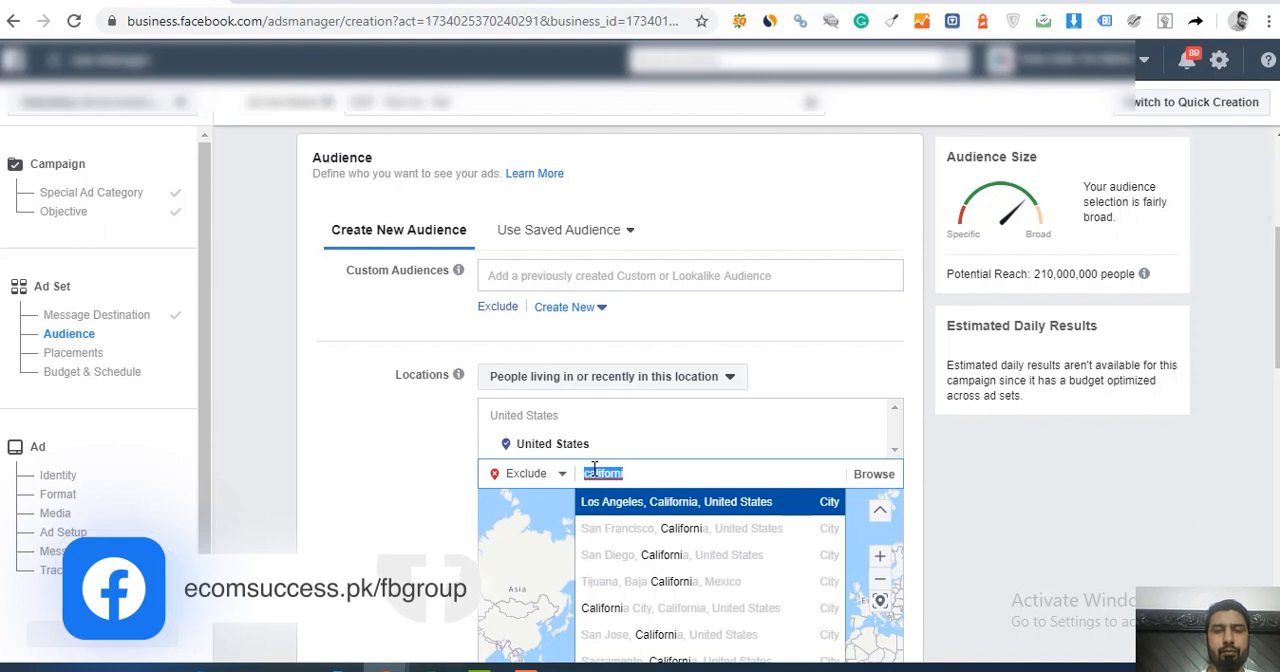
left_click(657, 508)
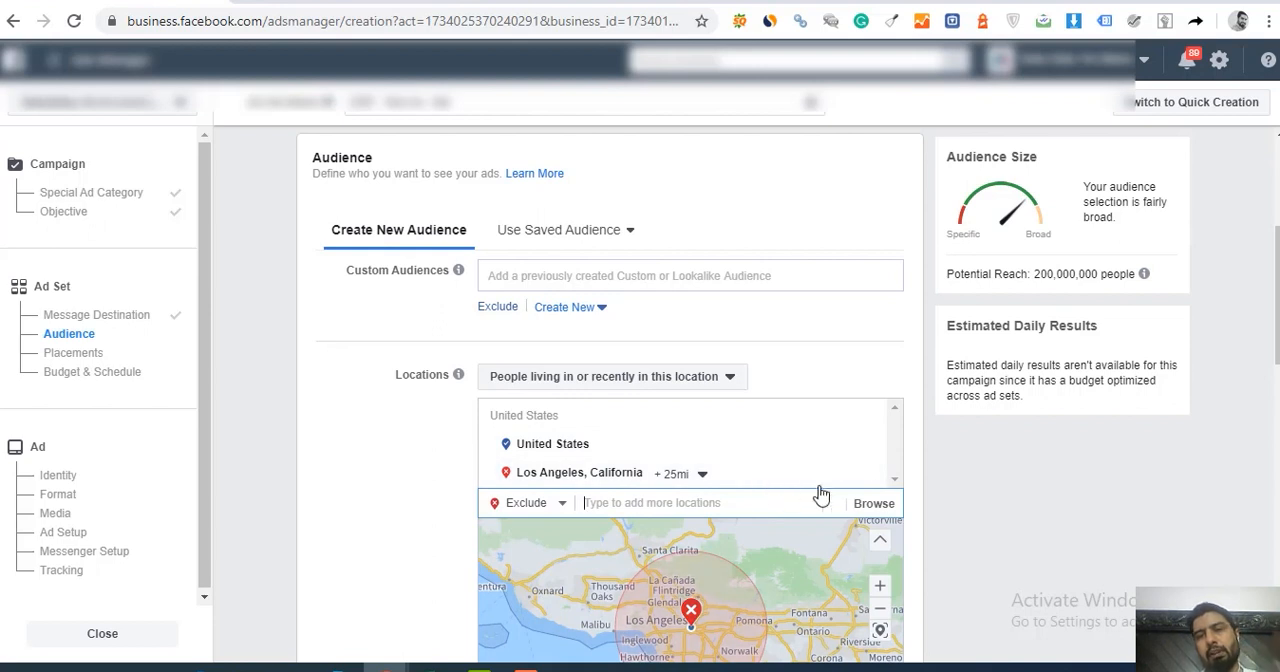
left_click(870, 477)
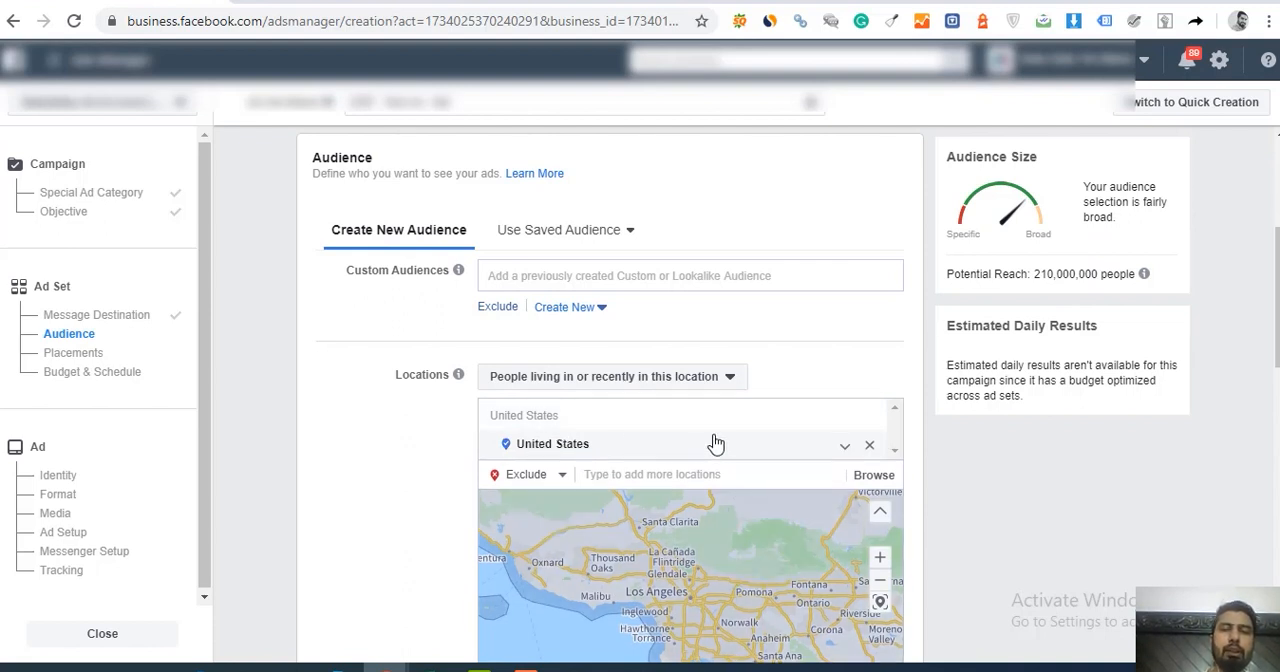
Step: Replace the United States with the United Kingdom as the audience's included location
left_click(870, 446)
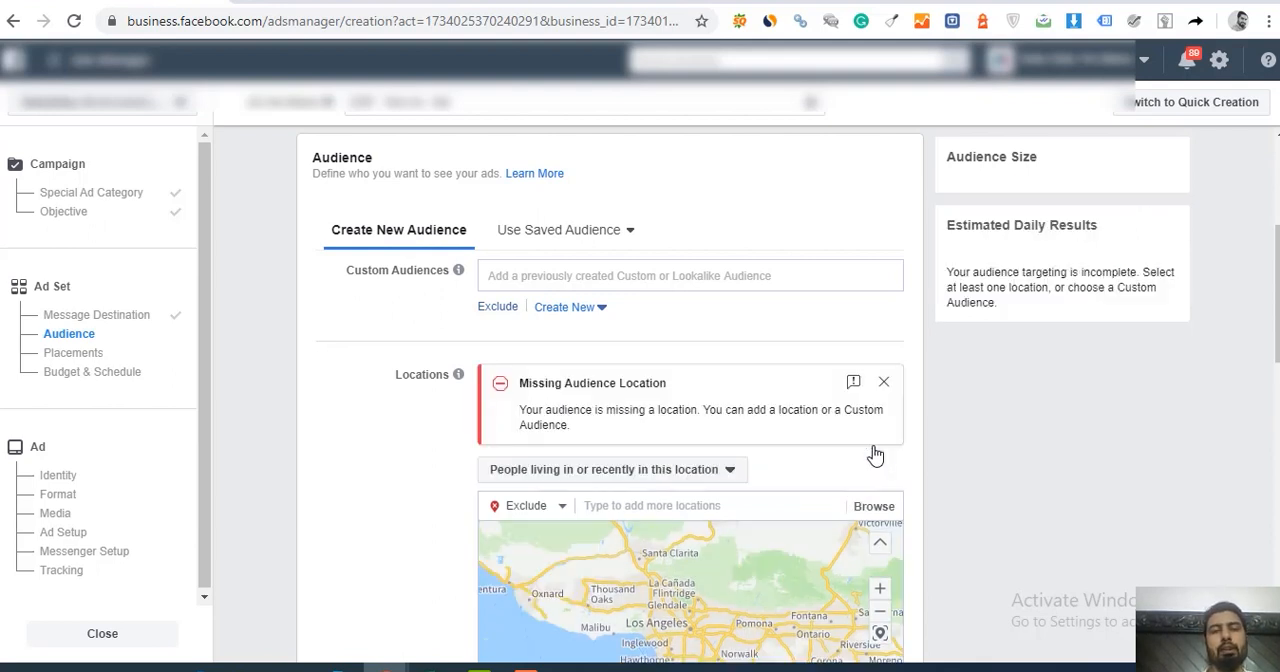
left_click(540, 507)
left_click(518, 531)
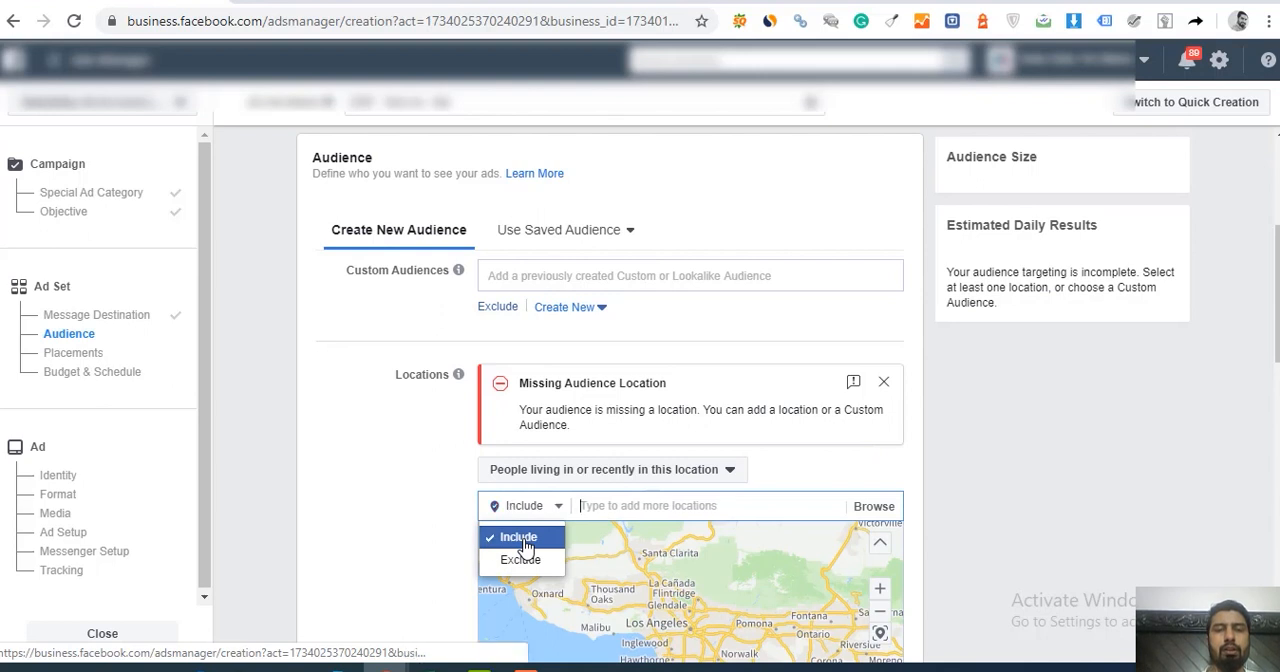
left_click(591, 512)
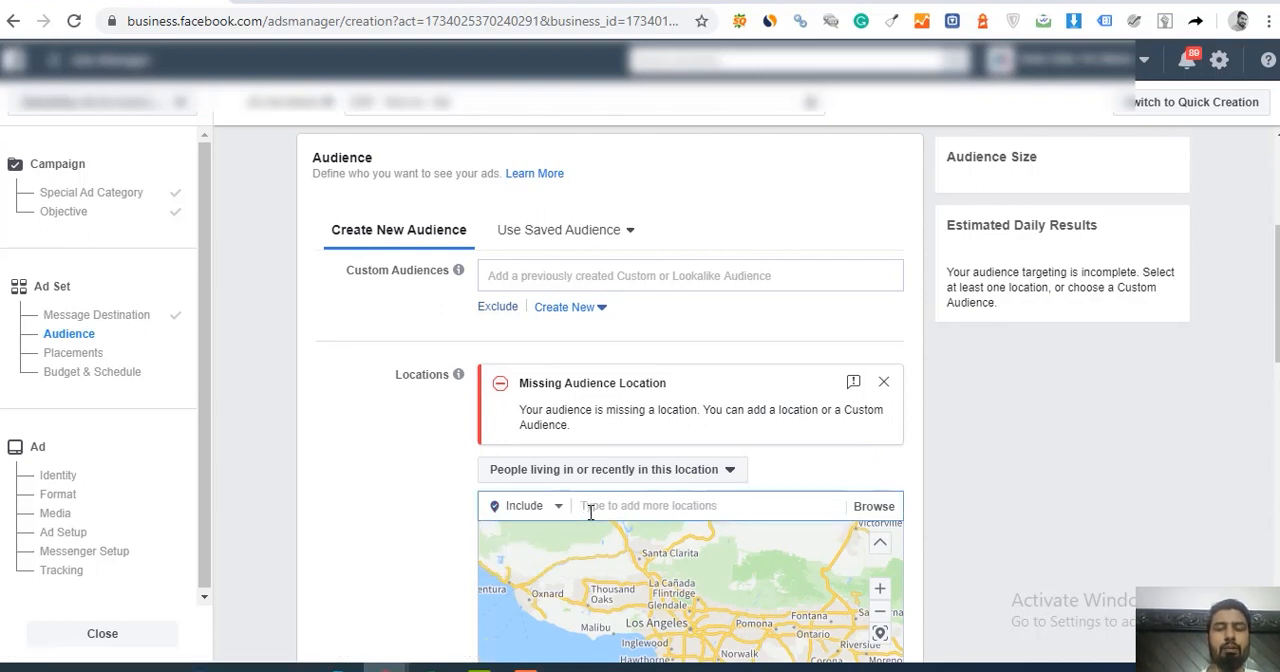
type("United Kin")
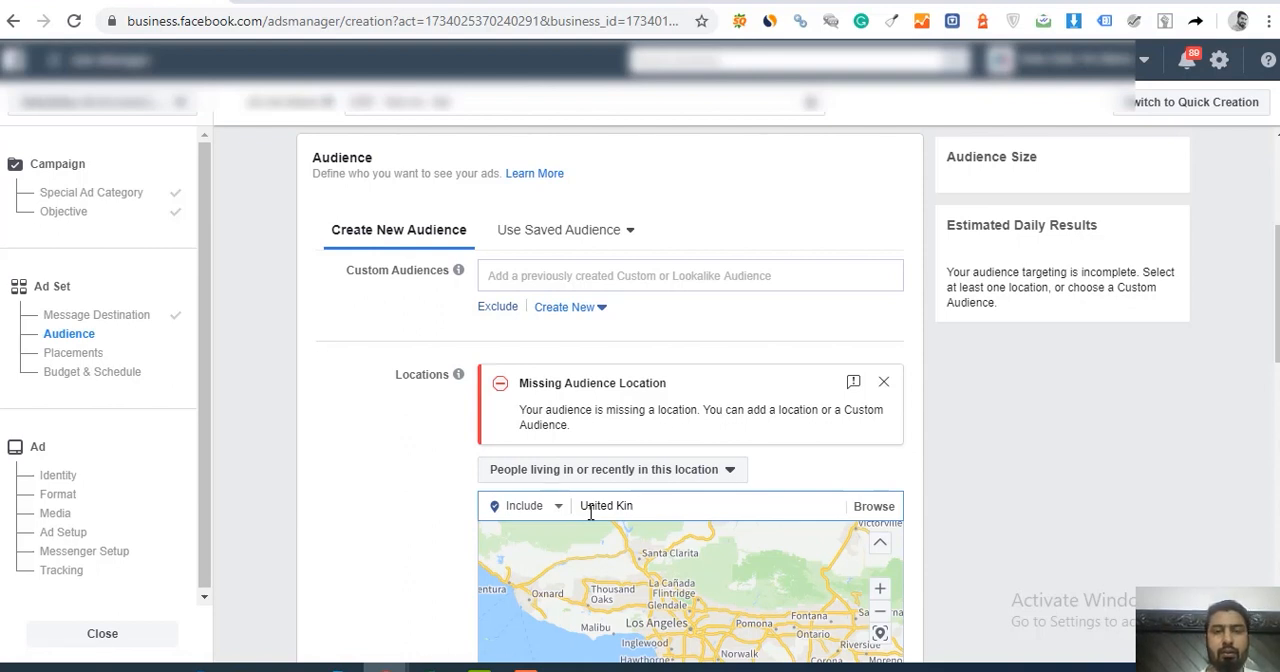
type("gdom")
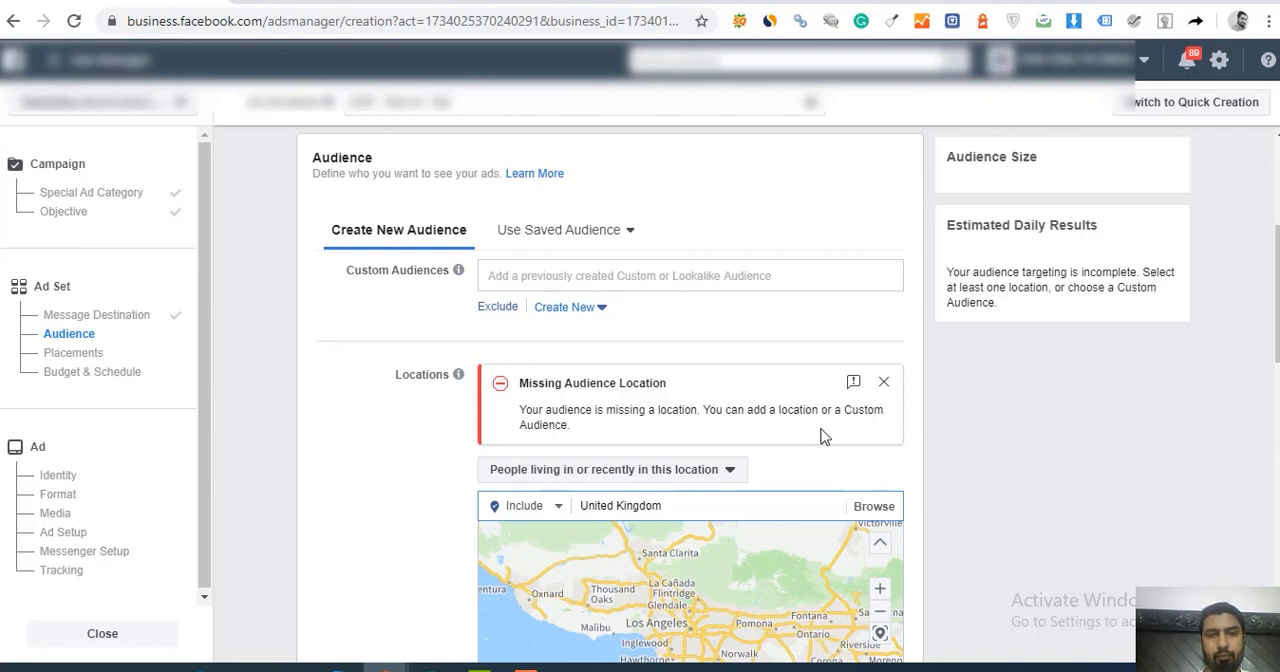
left_click(885, 384)
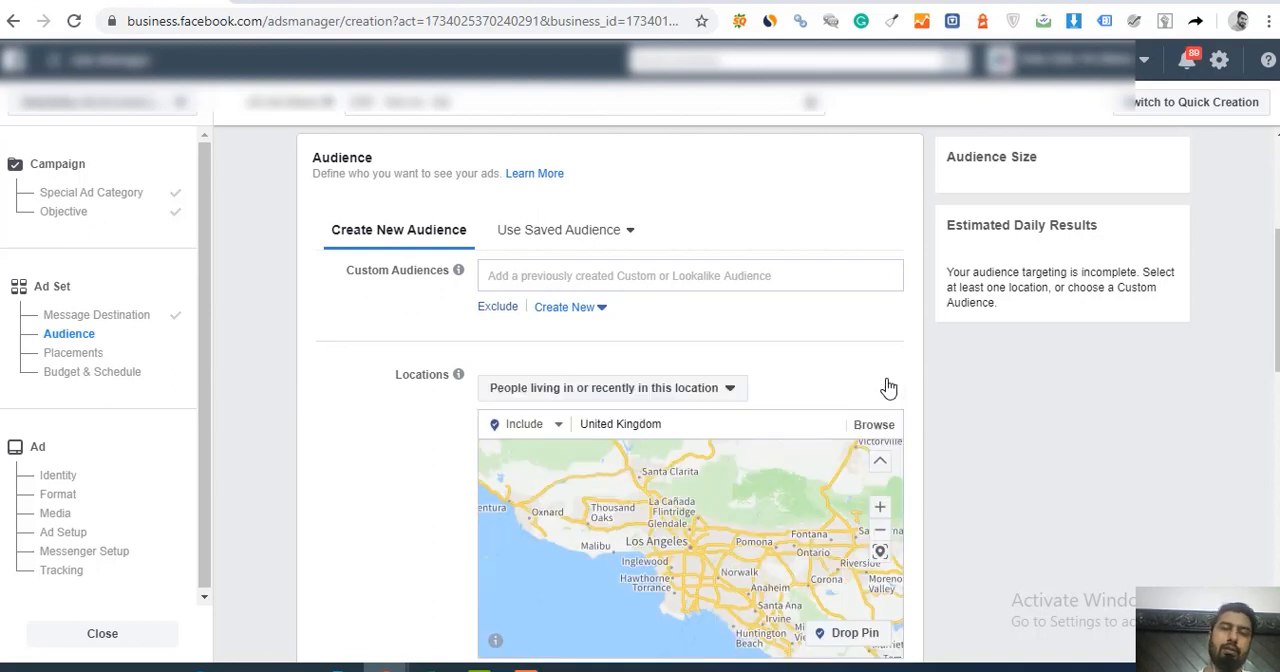
triple_click(705, 421)
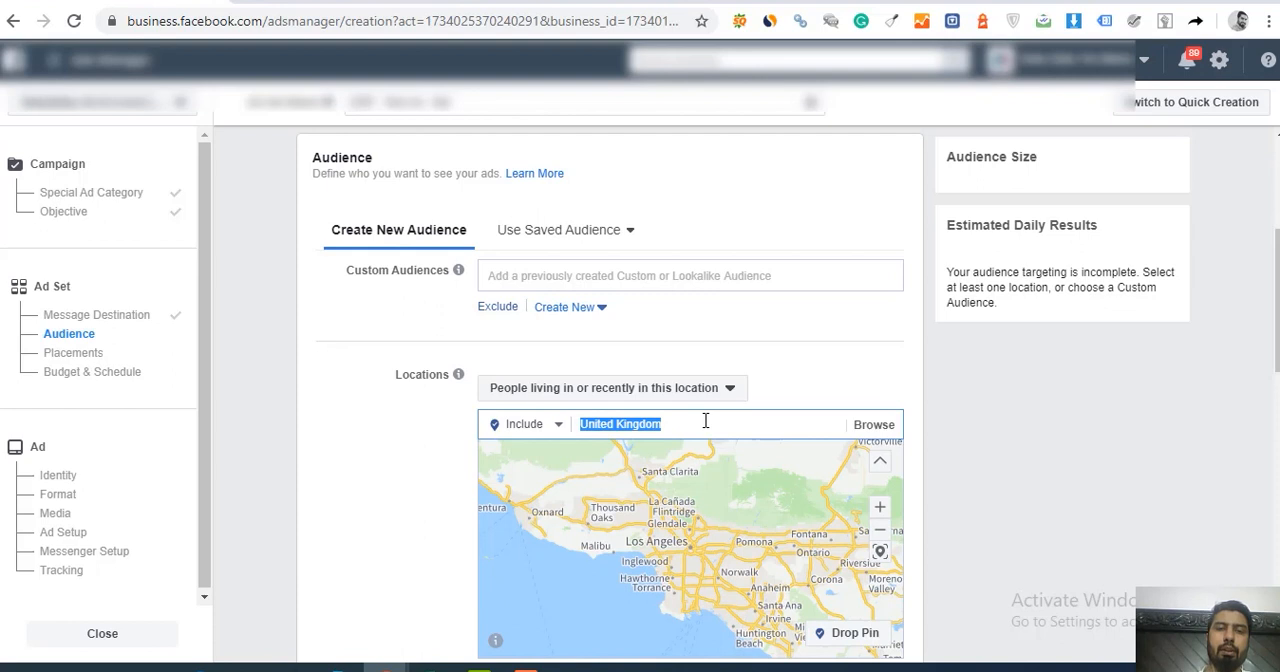
left_click(705, 421)
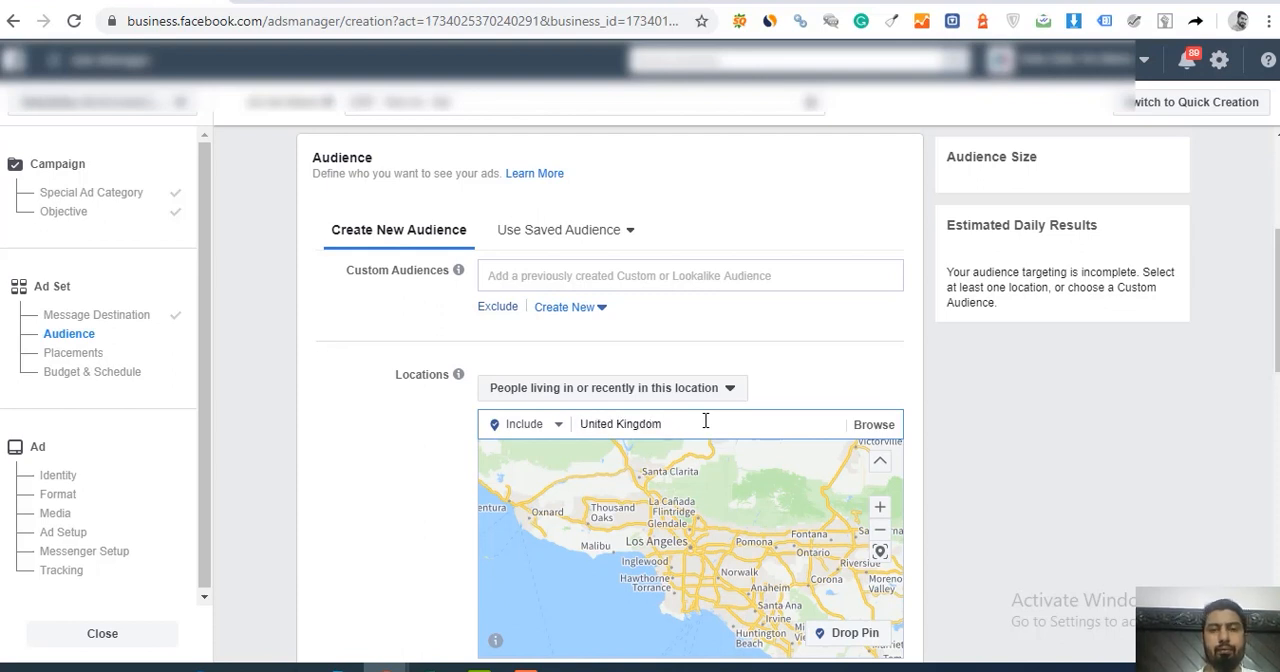
triple_click(705, 421)
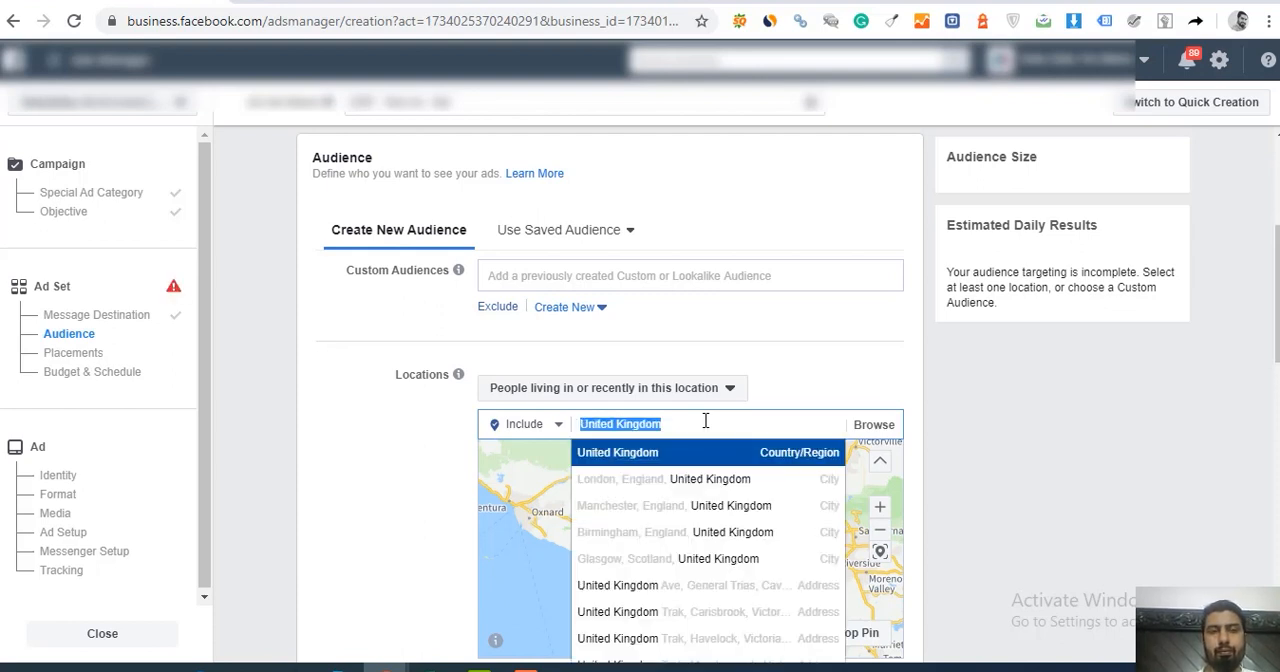
left_click(704, 452)
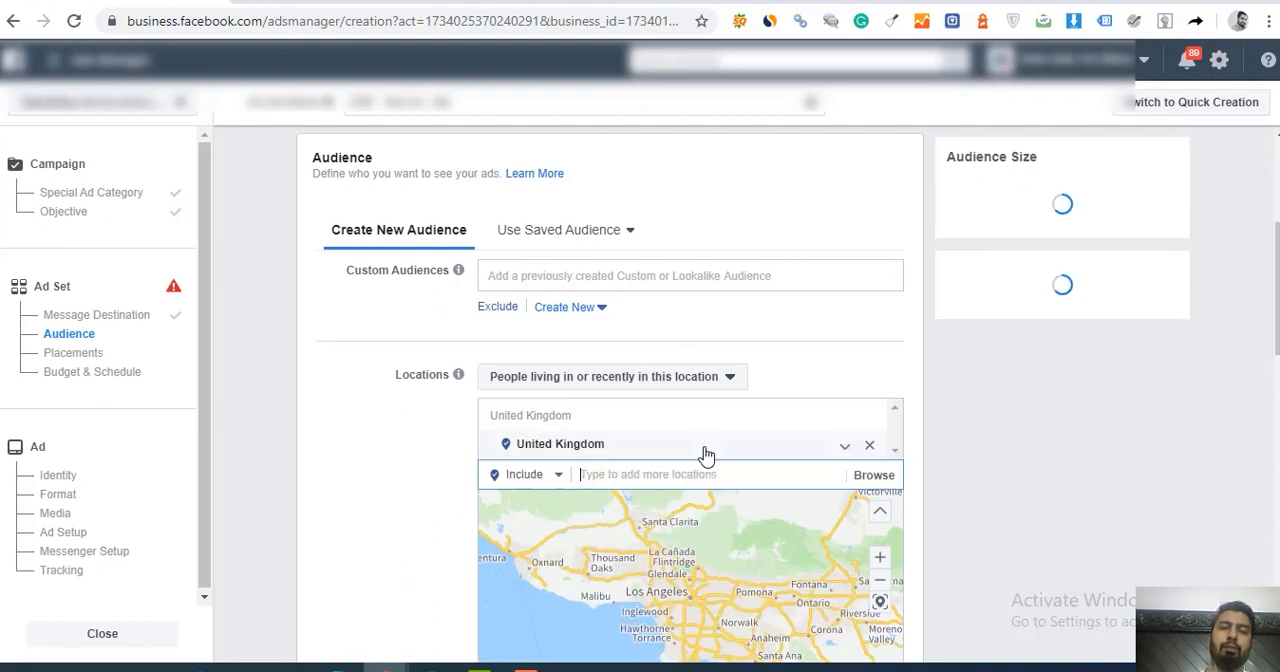
left_click(998, 431)
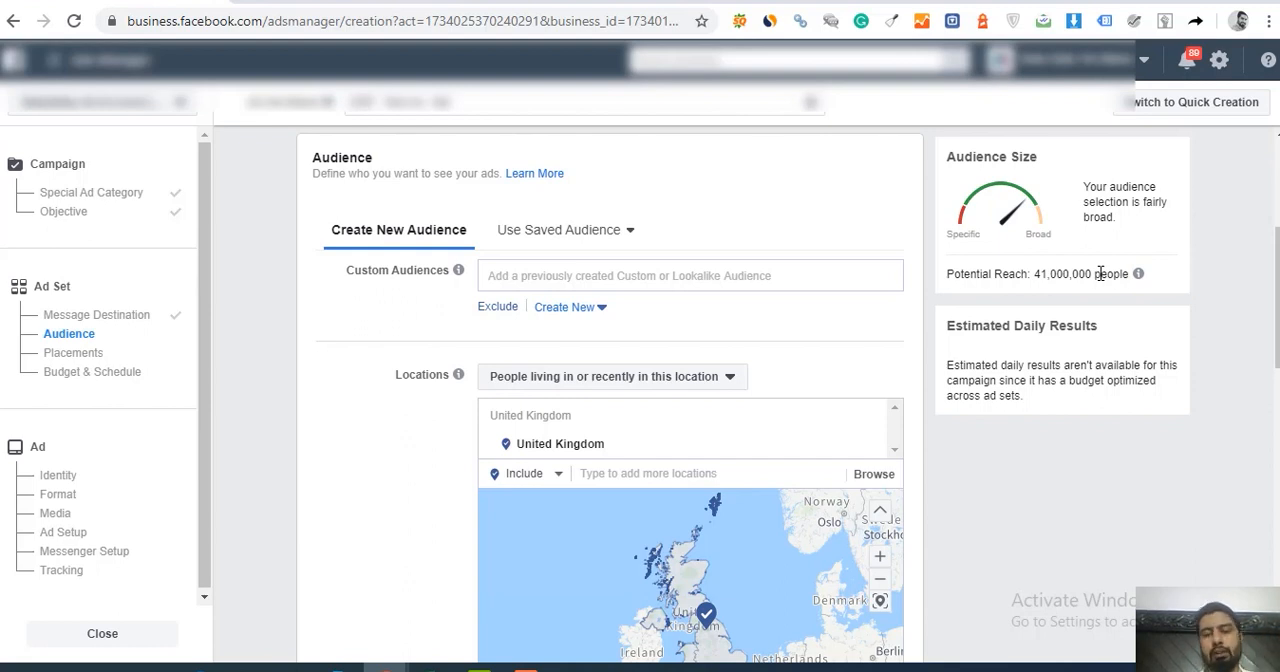
Step: Review the audience's age, gender and detailed targeting settings, and compare them with the elephant towel's Amazon page
scroll(1275, 300, "down", 2)
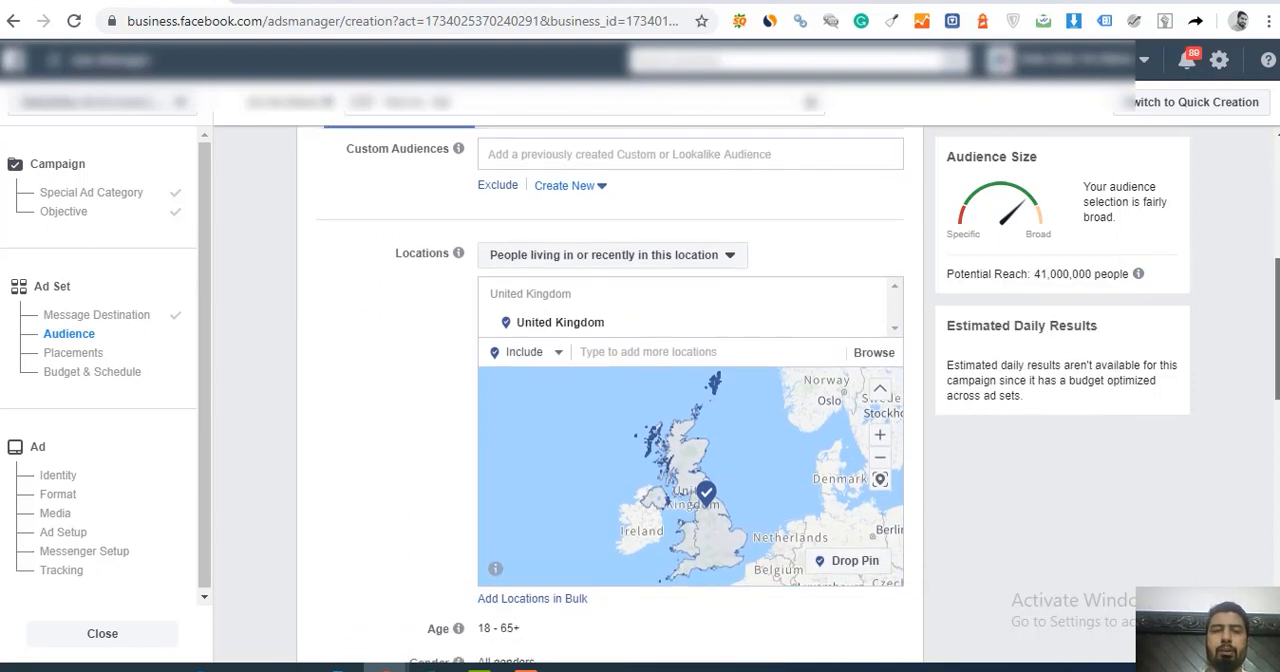
scroll(590, 387, "down", 2)
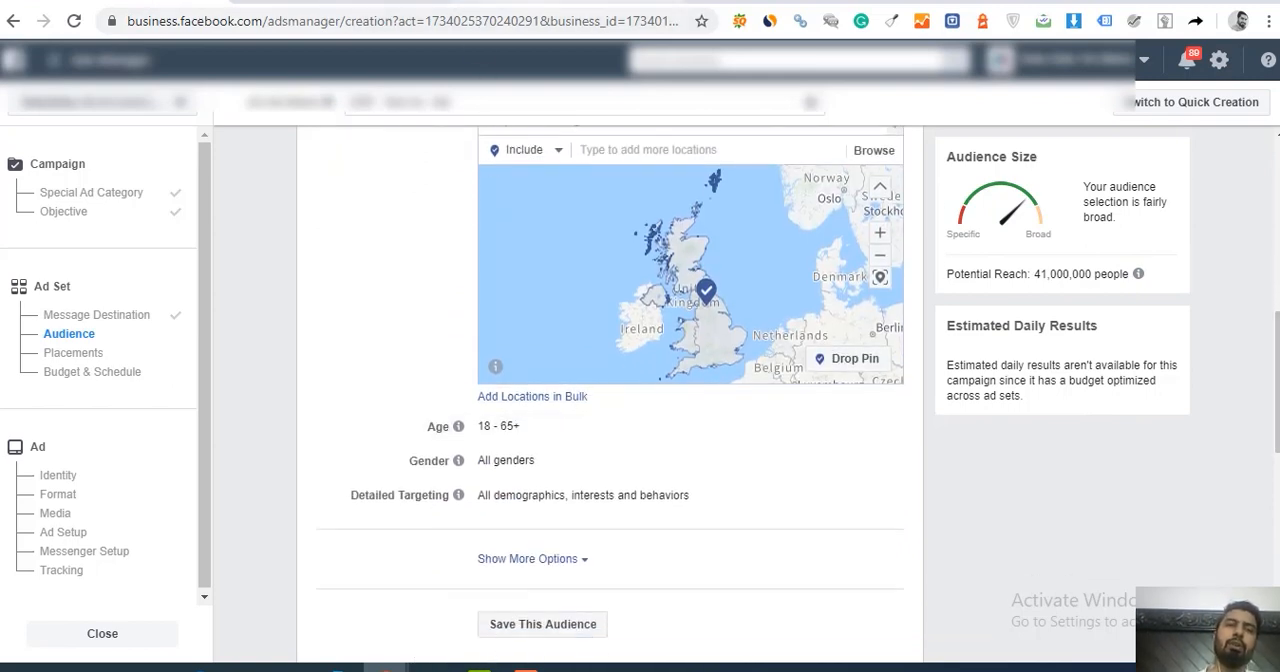
left_click(490, 2)
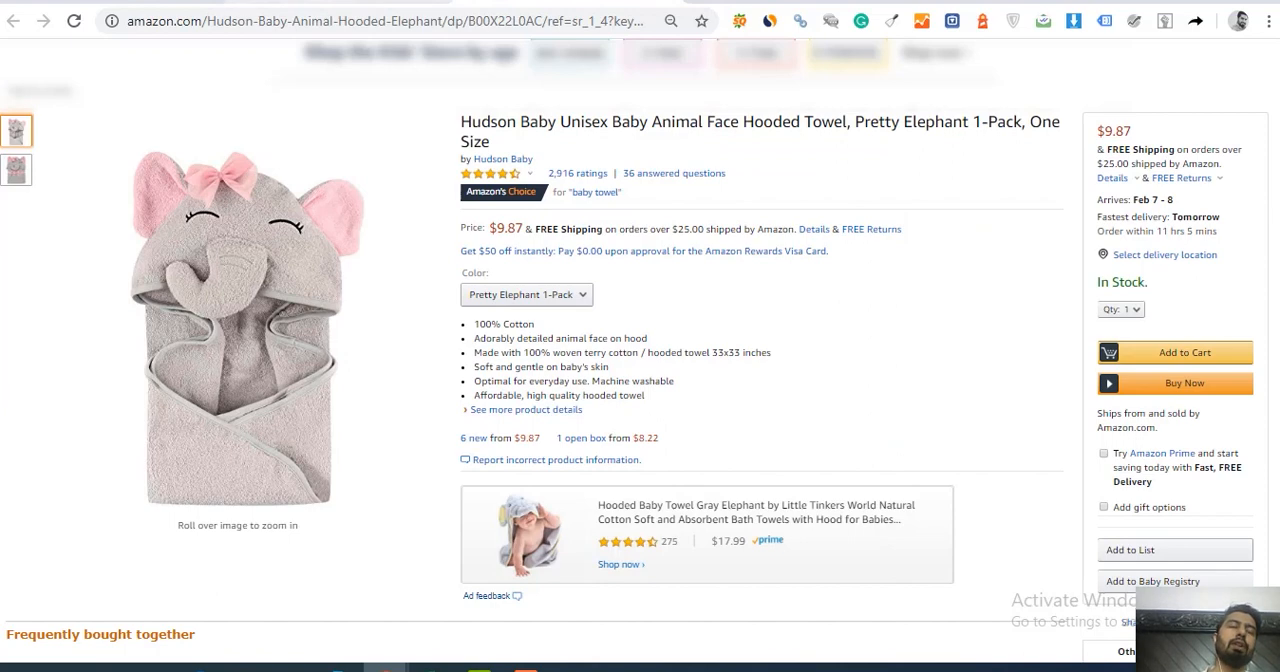
left_click(100, 2)
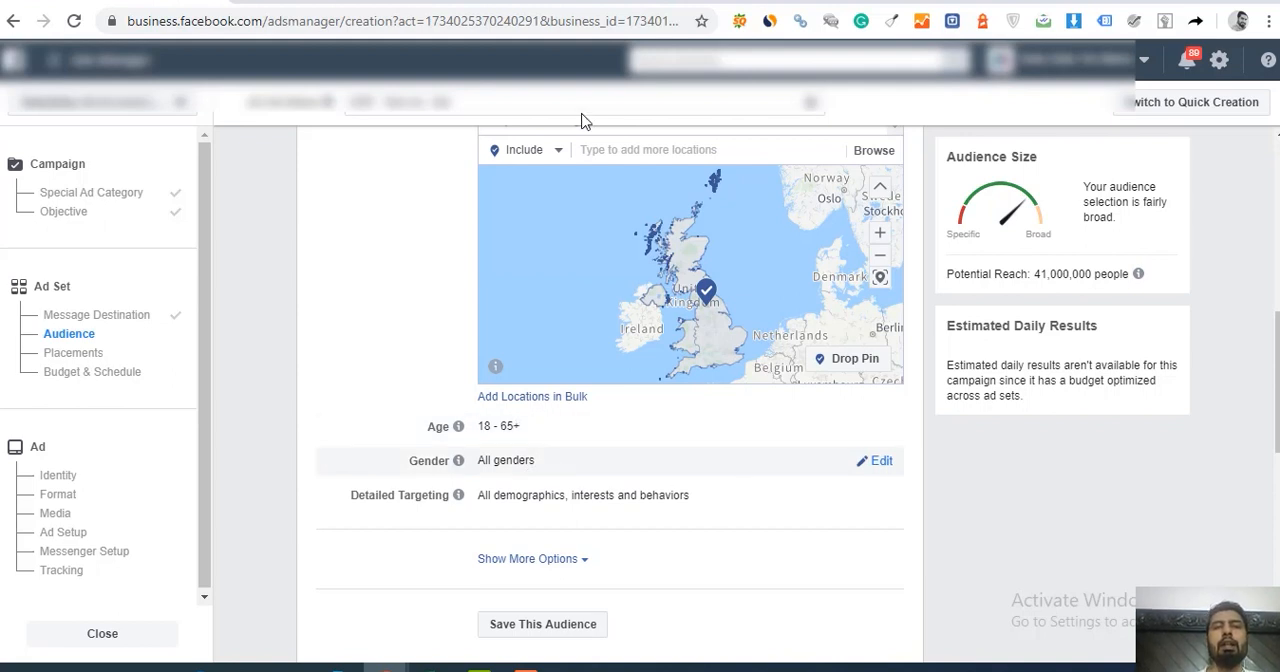
left_click(580, 3)
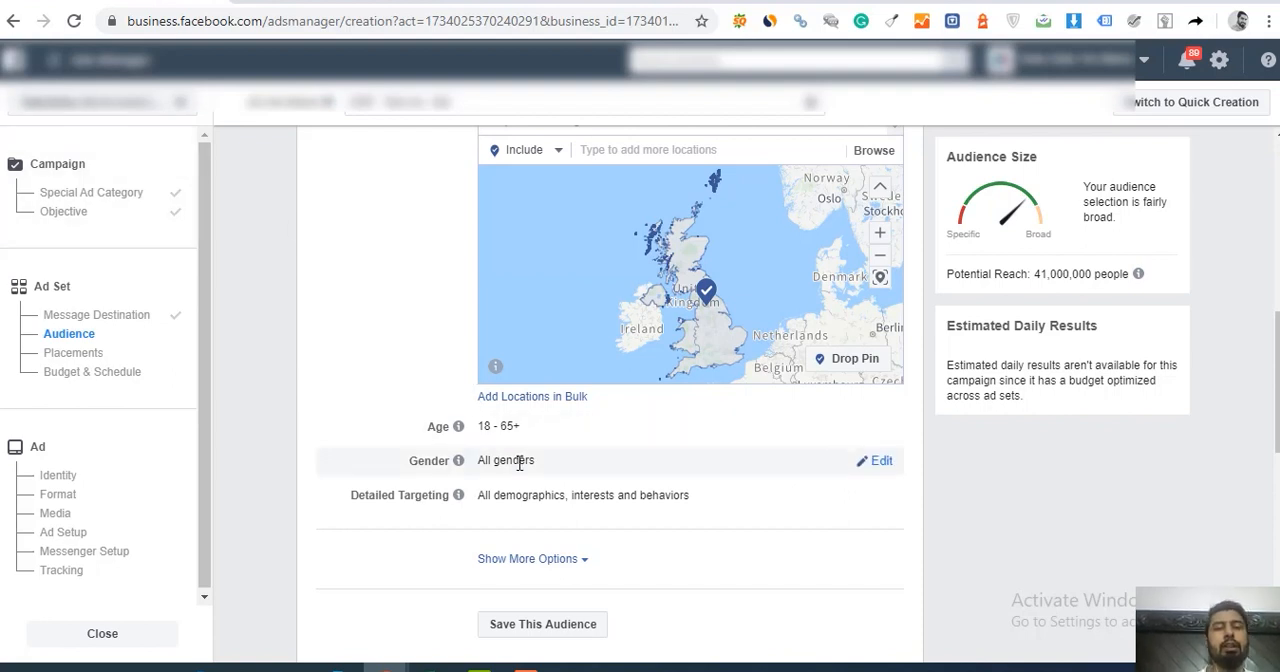
Step: Restrict the audience's gender to Women, comparing its potential reach with that of all genders
left_click(879, 463)
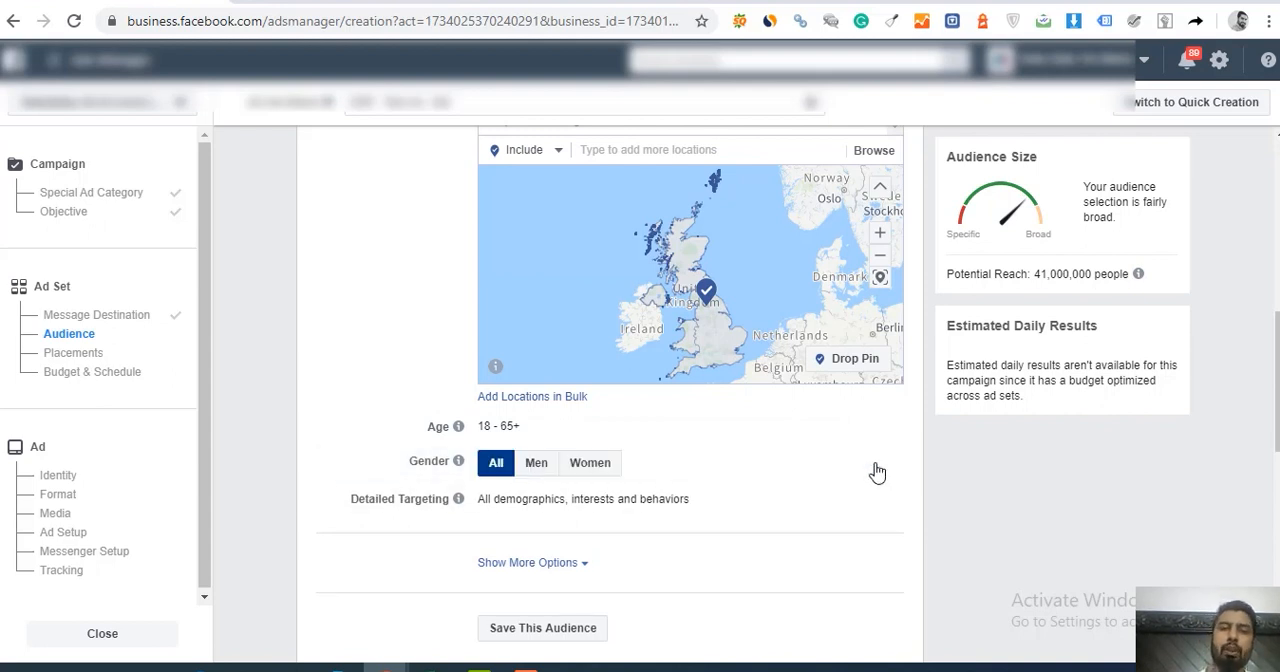
left_click(594, 465)
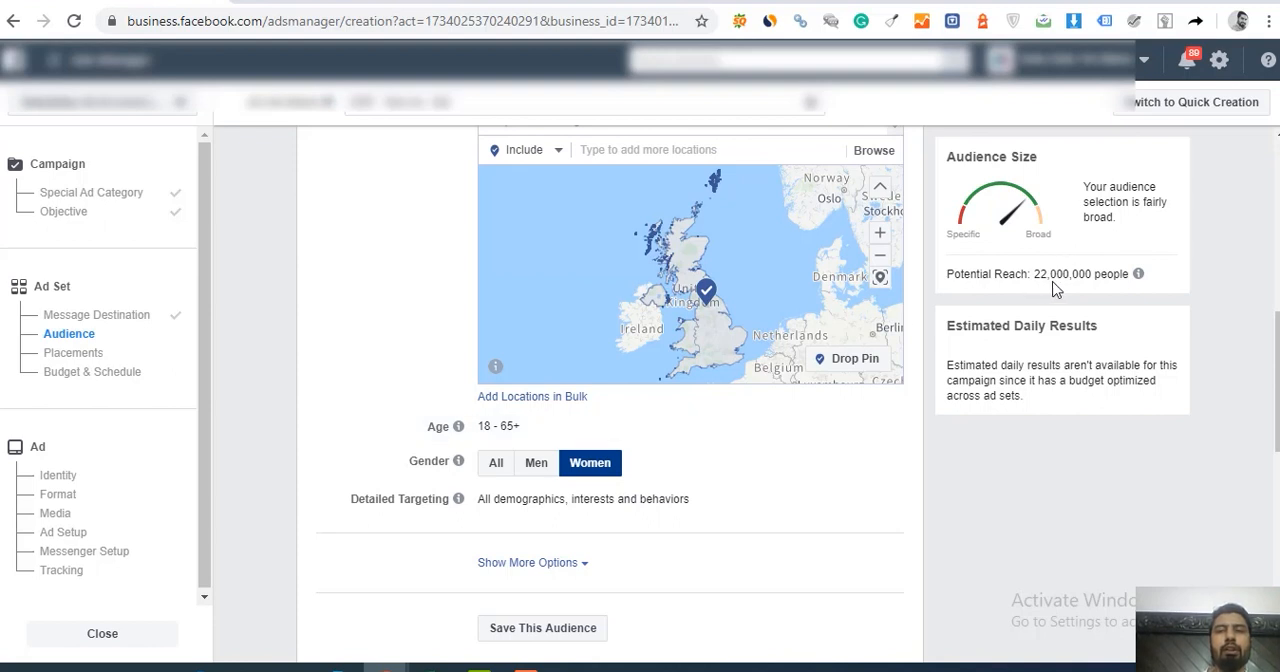
left_click(496, 465)
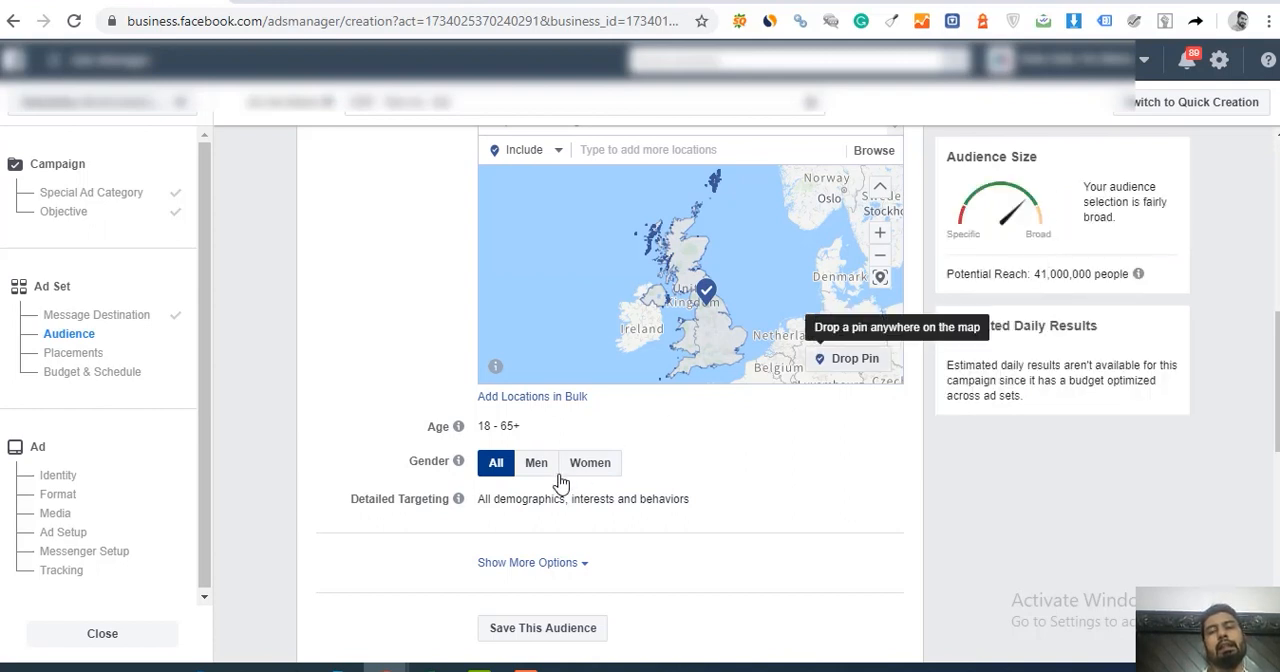
left_click(598, 468)
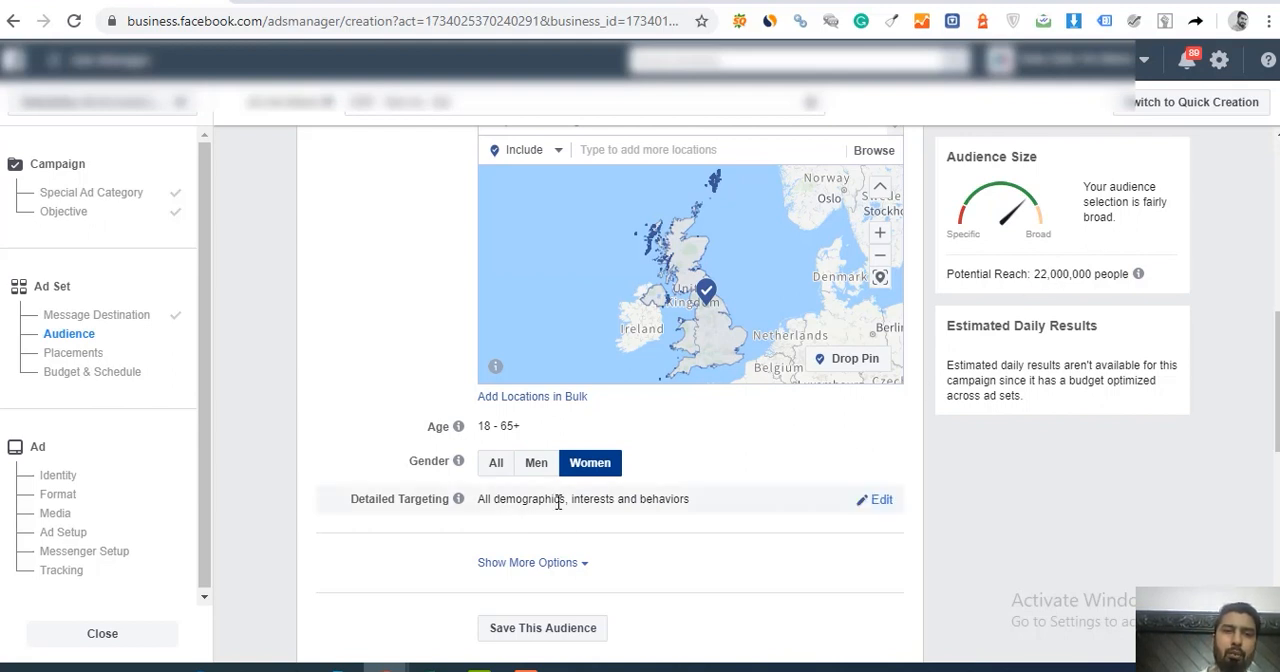
Step: Search the detailed targeting for "baby" and include people with the Baby shower interest
left_click(880, 501)
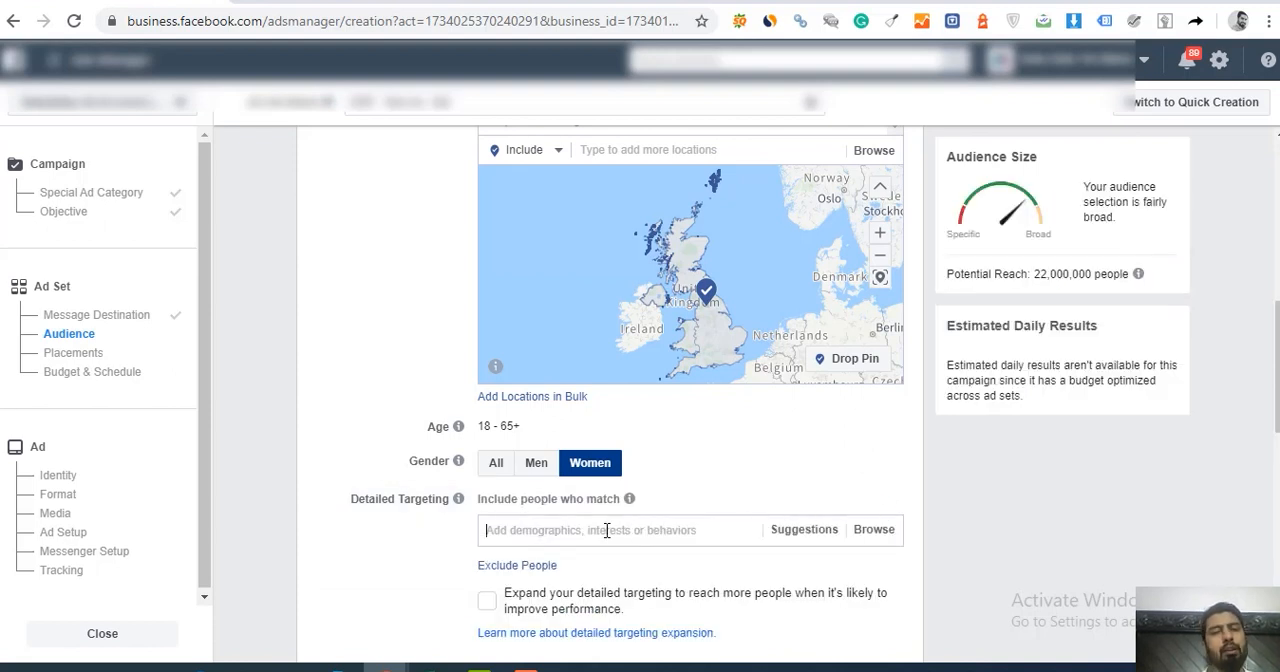
type("baby")
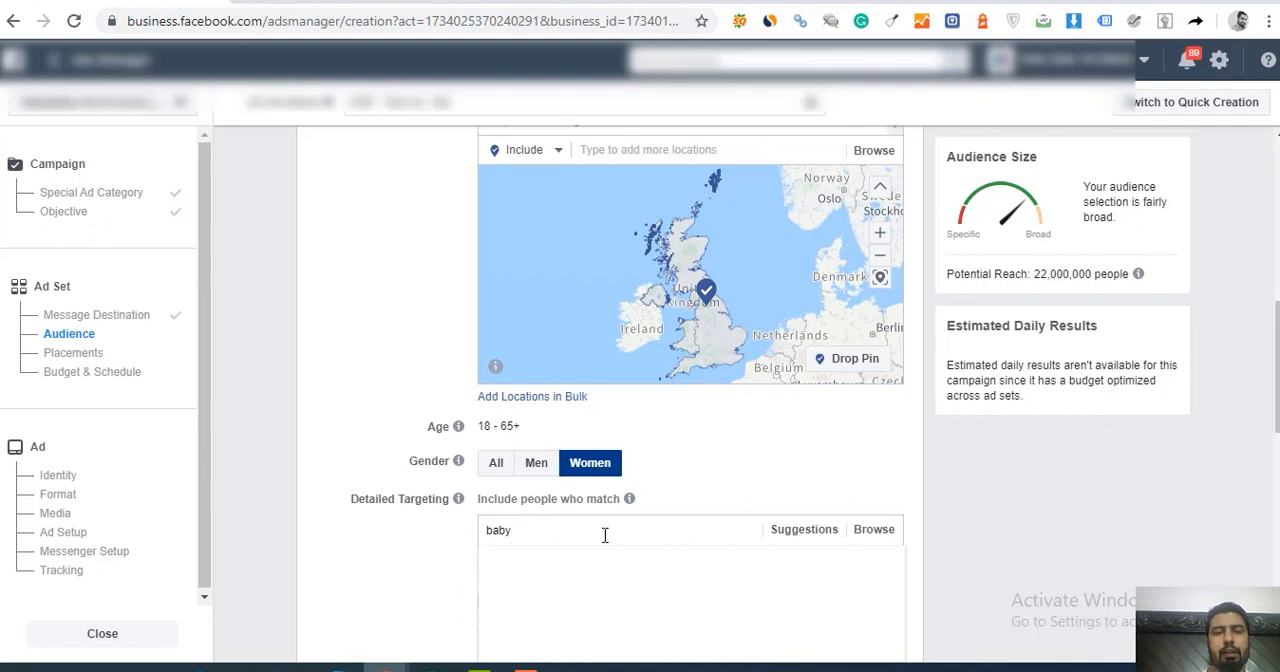
left_click(525, 667)
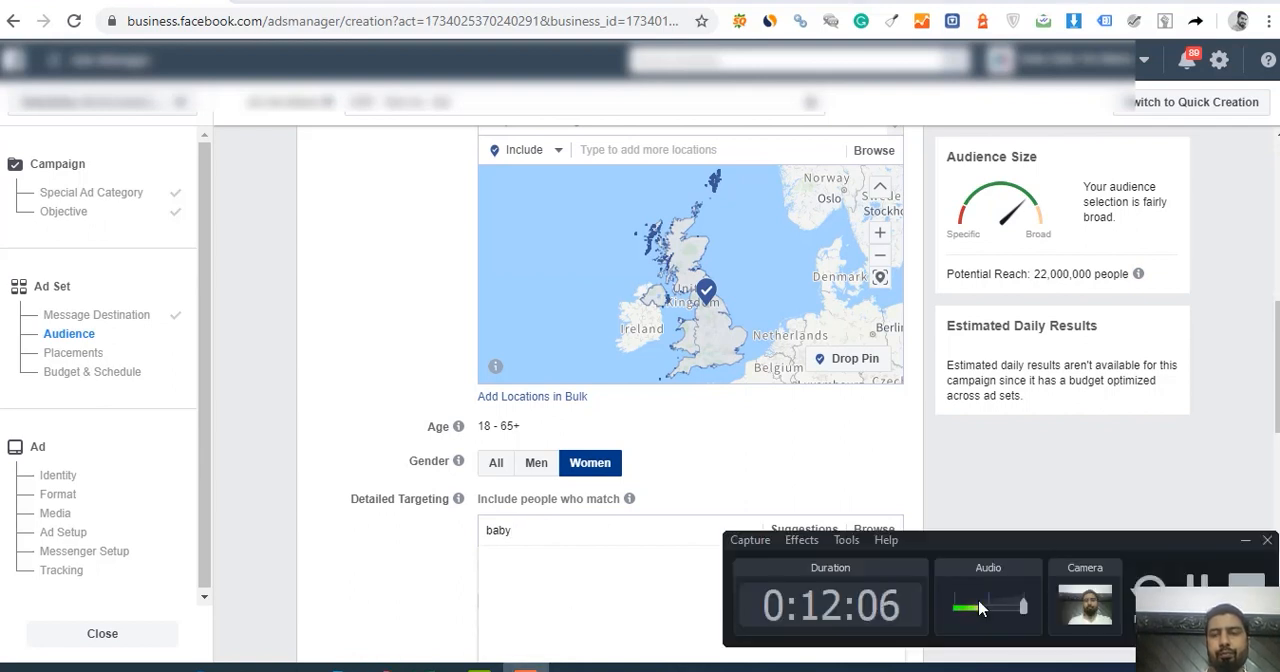
left_click(1204, 588)
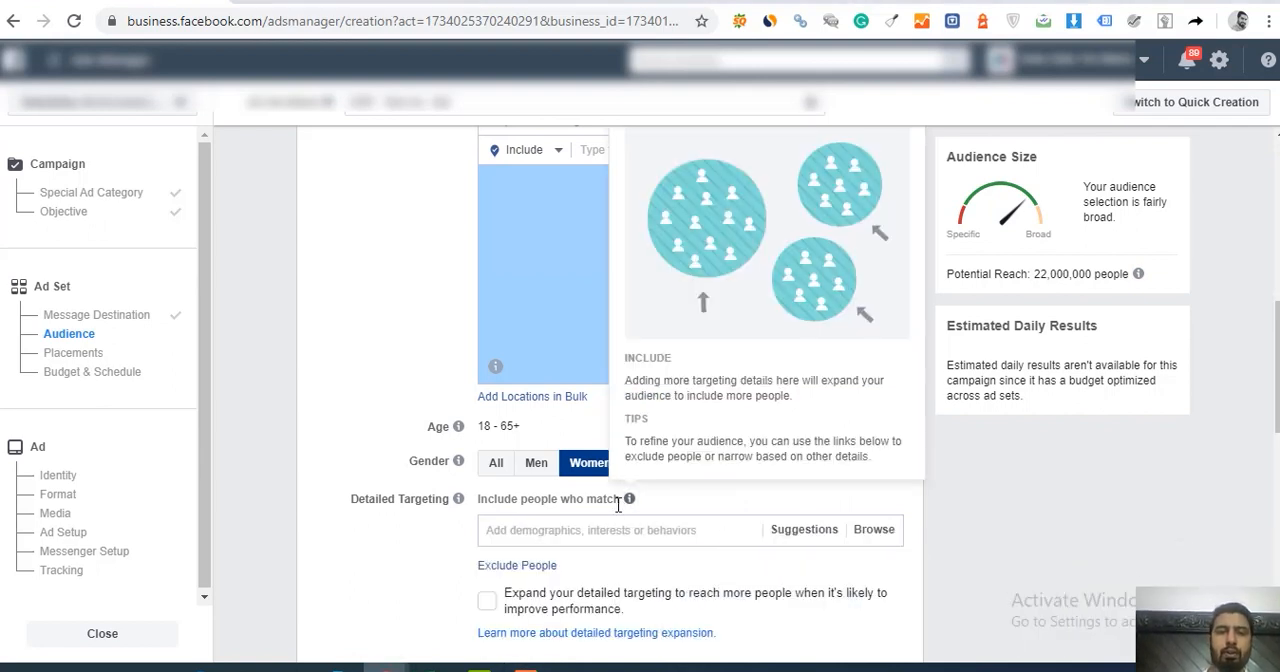
left_click(571, 529)
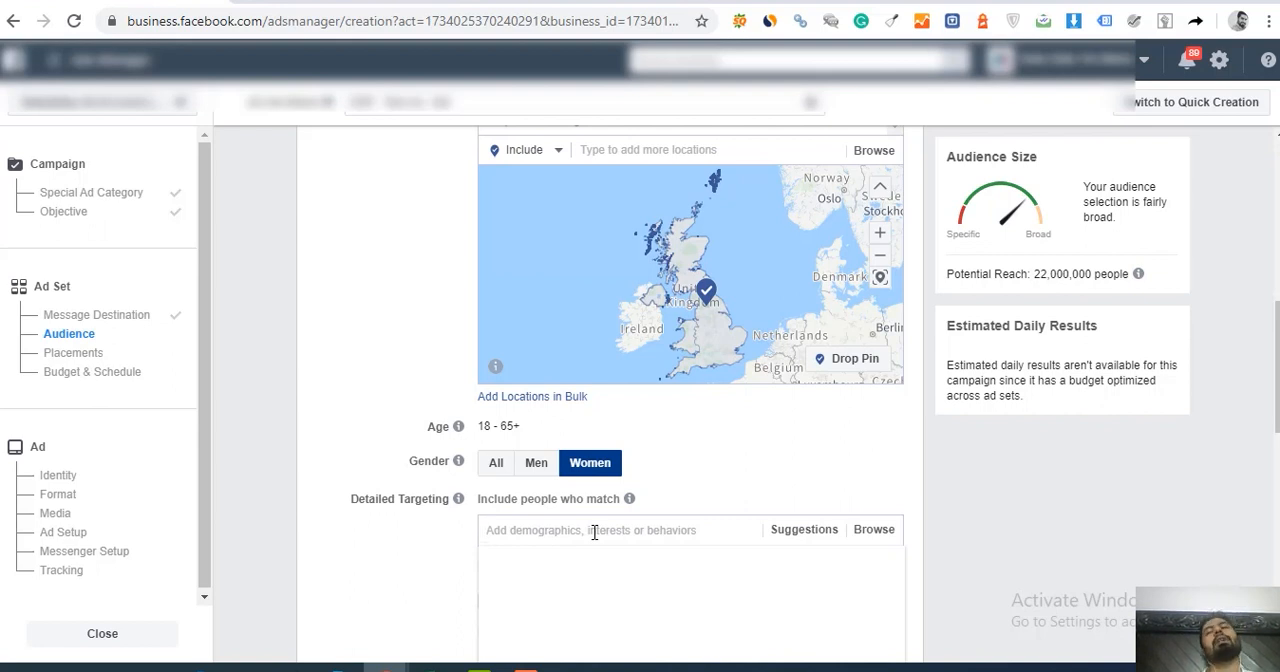
type("baby")
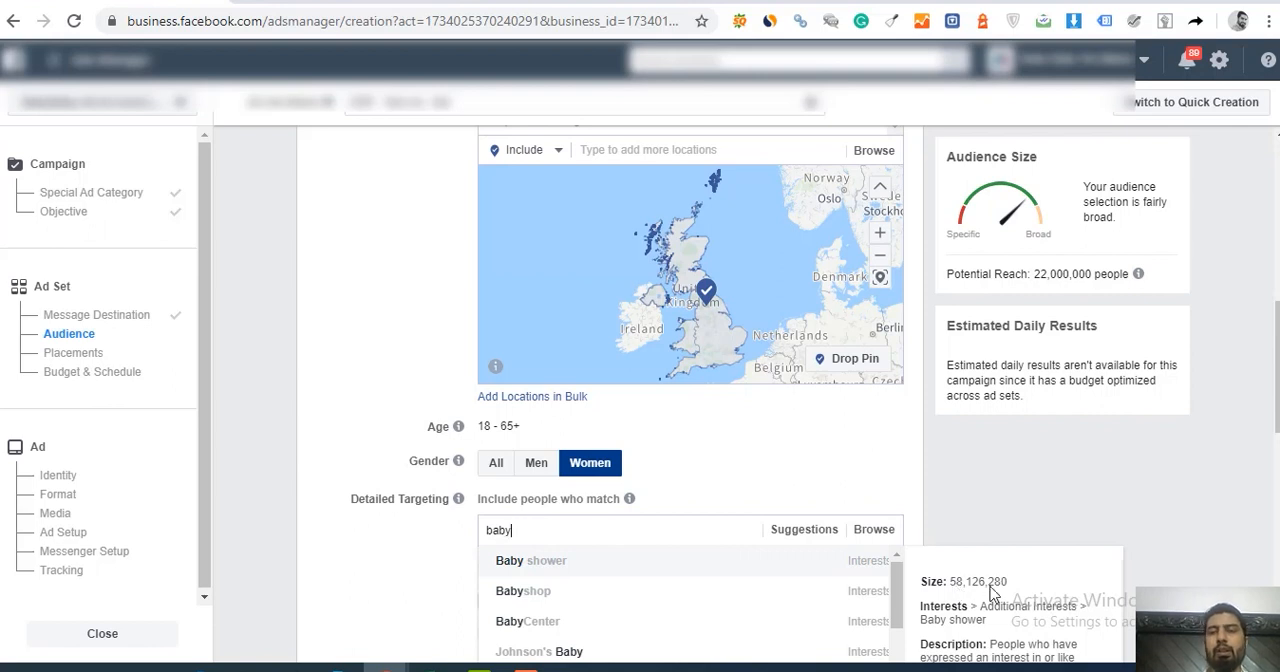
scroll(1270, 486, "down", 1)
left_click_drag(1277, 400, 1277, 446)
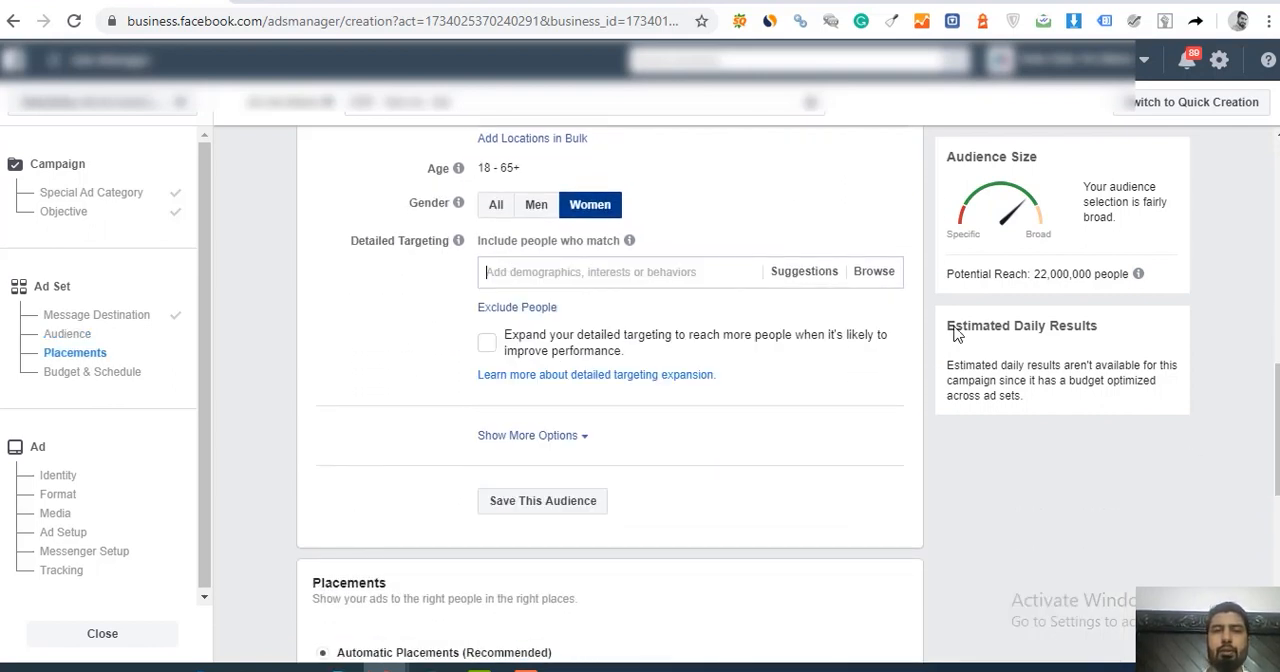
left_click(668, 275)
type("baby")
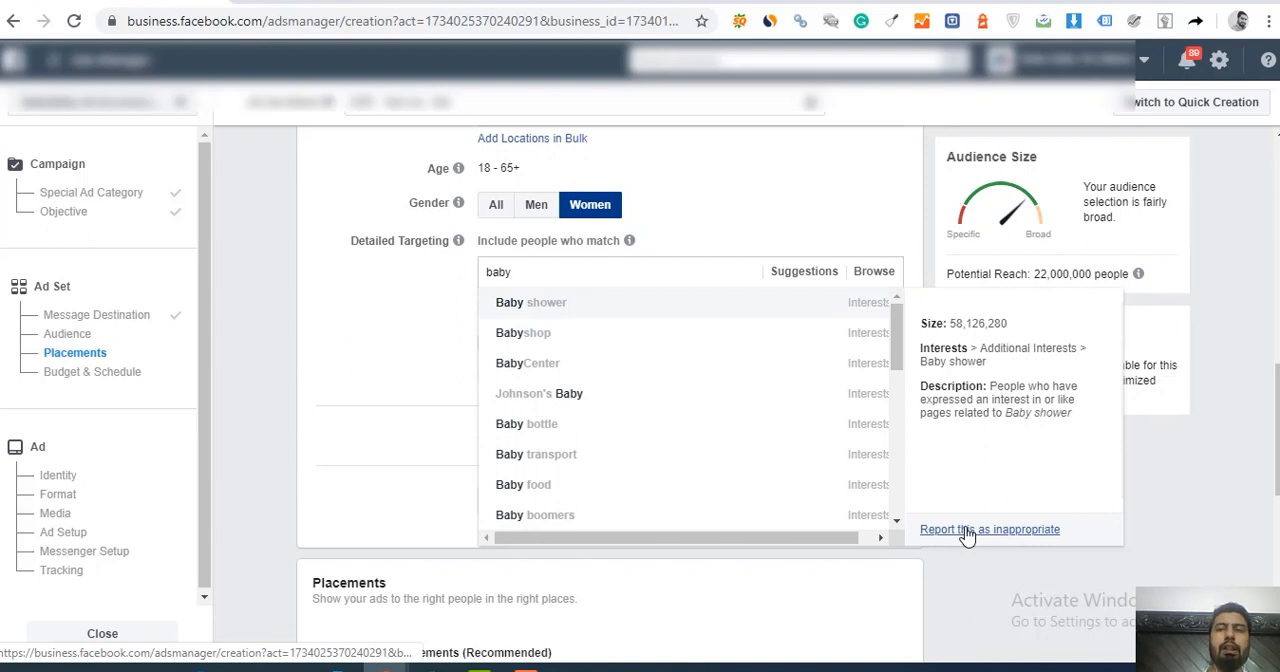
left_click(613, 305)
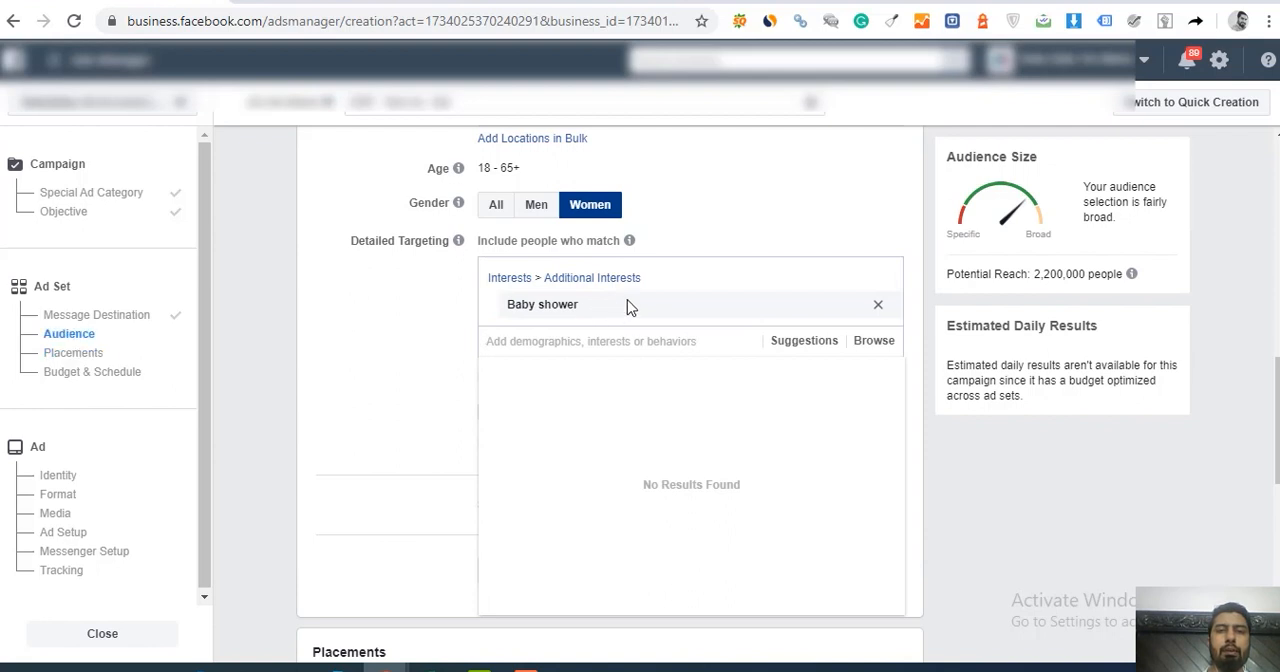
Step: Look through the other "baby" interests offered for detailed targeting without adding any of them
left_click(587, 346)
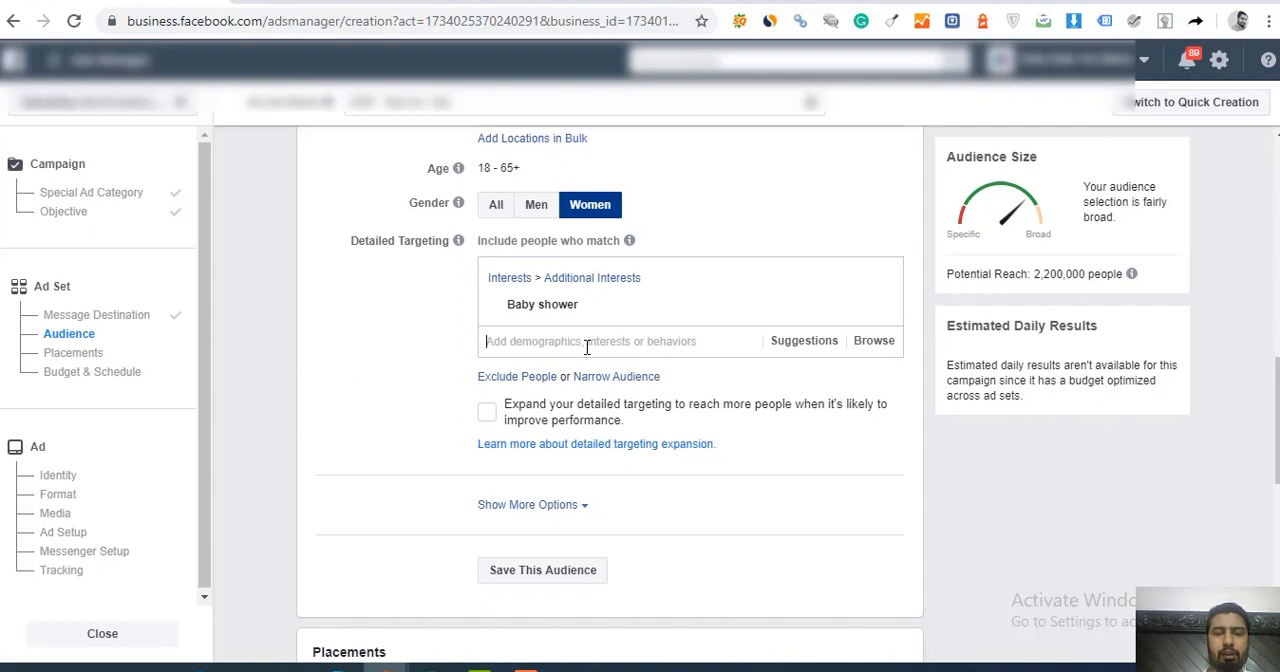
type("baby")
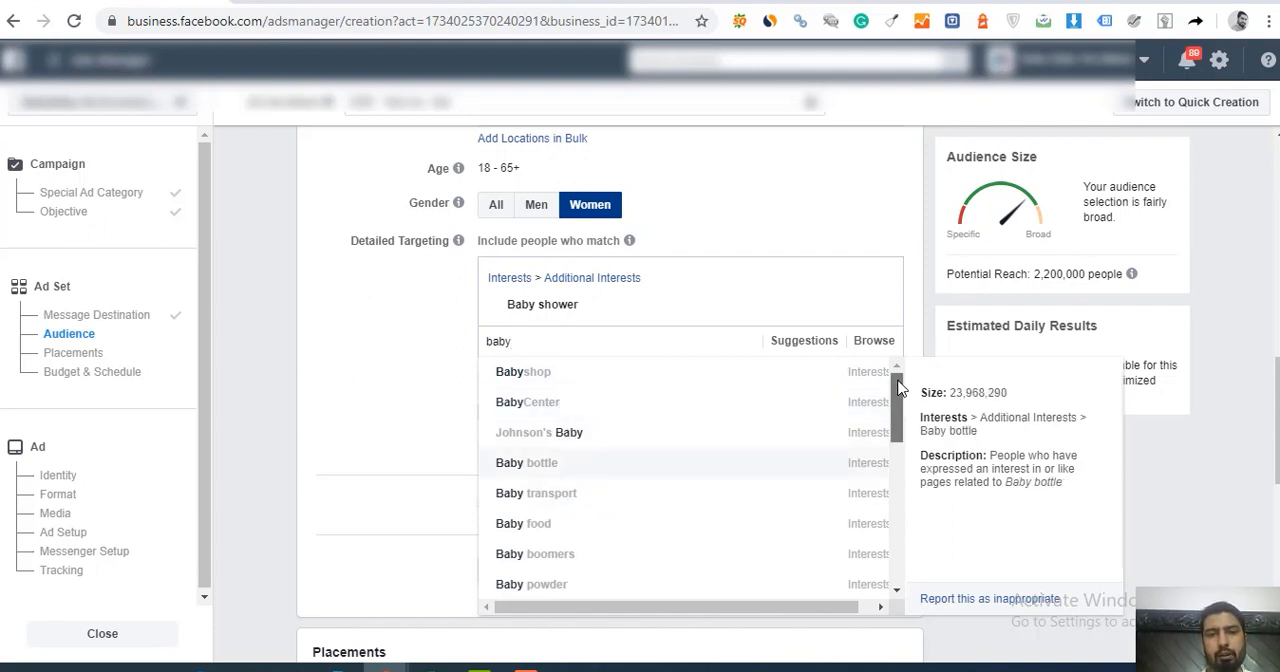
left_click_drag(897, 388, 901, 410)
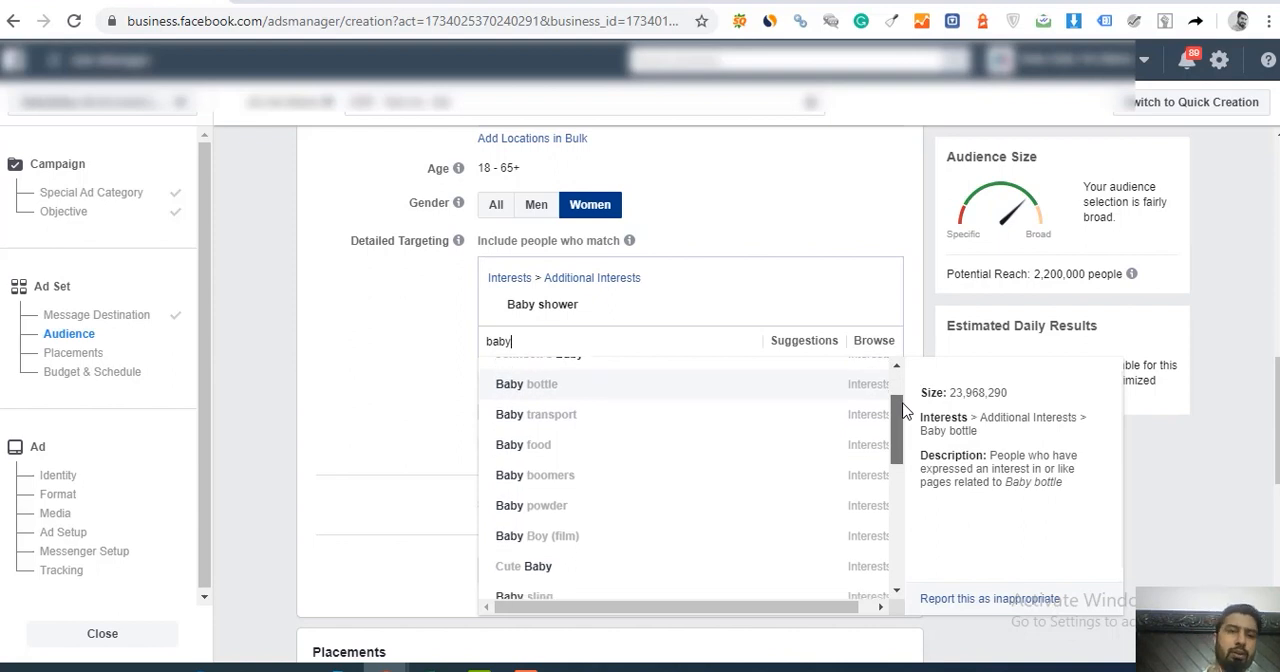
left_click_drag(903, 410, 908, 356)
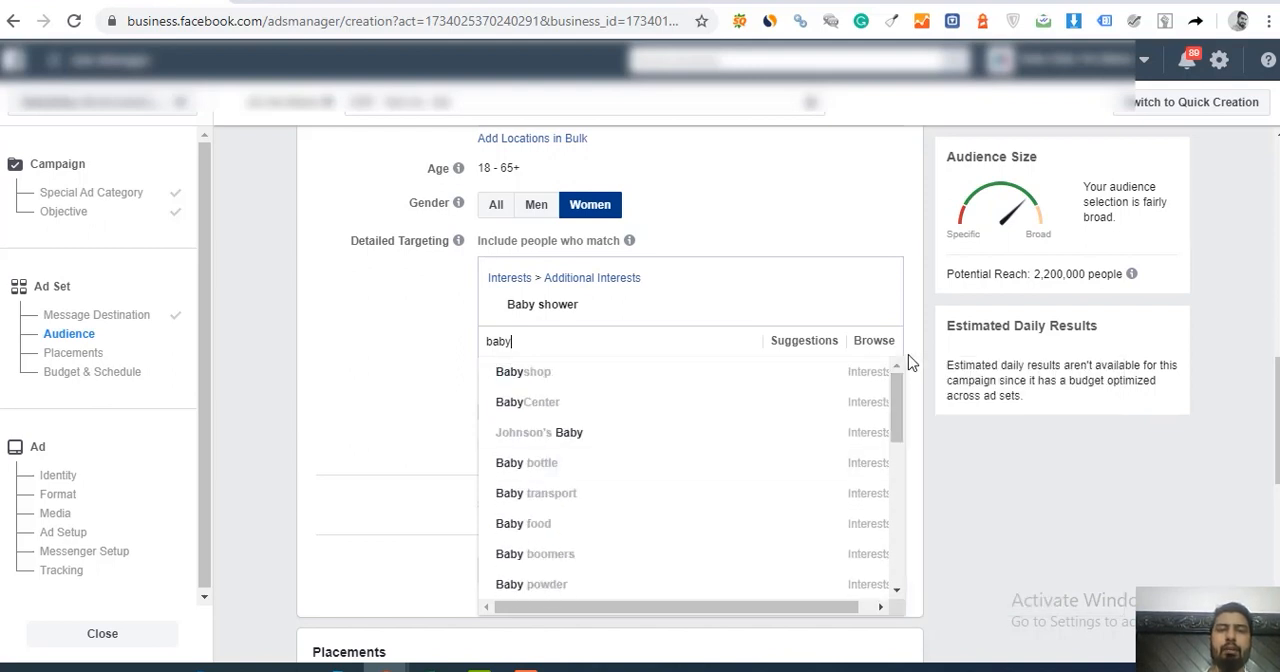
left_click(855, 234)
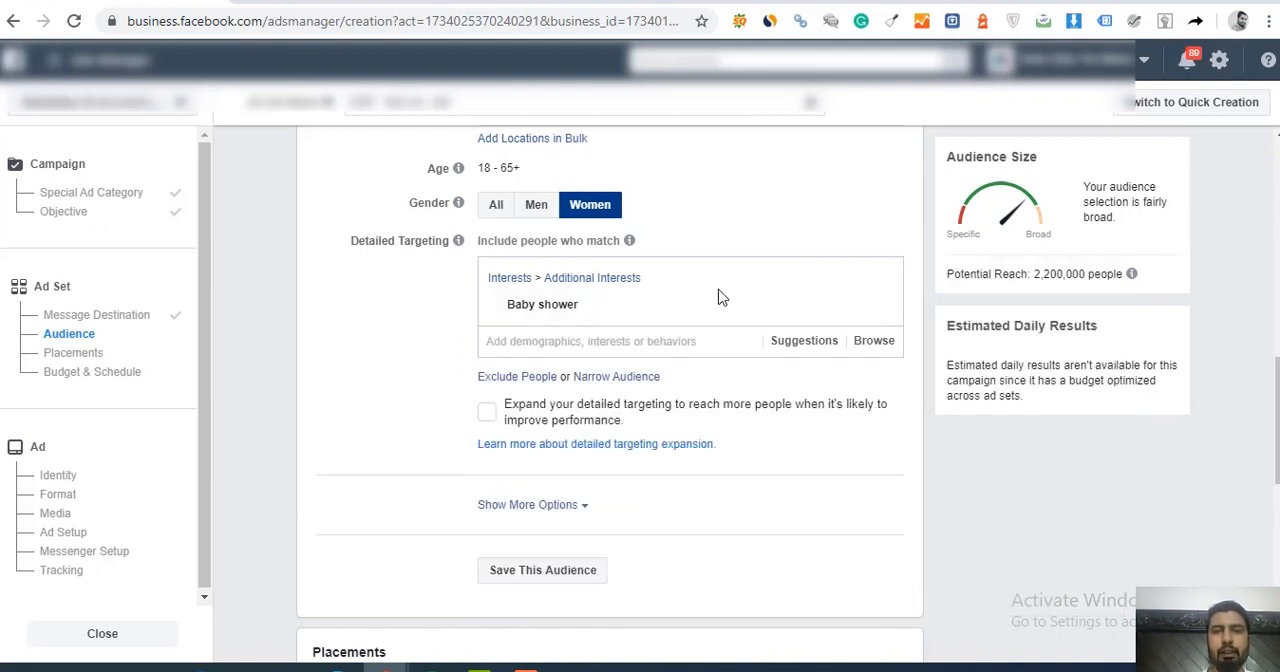
Step: Search the detailed targeting for "parent" and include the New Parents (0-12 months) demographic
left_click(587, 340)
type("parent")
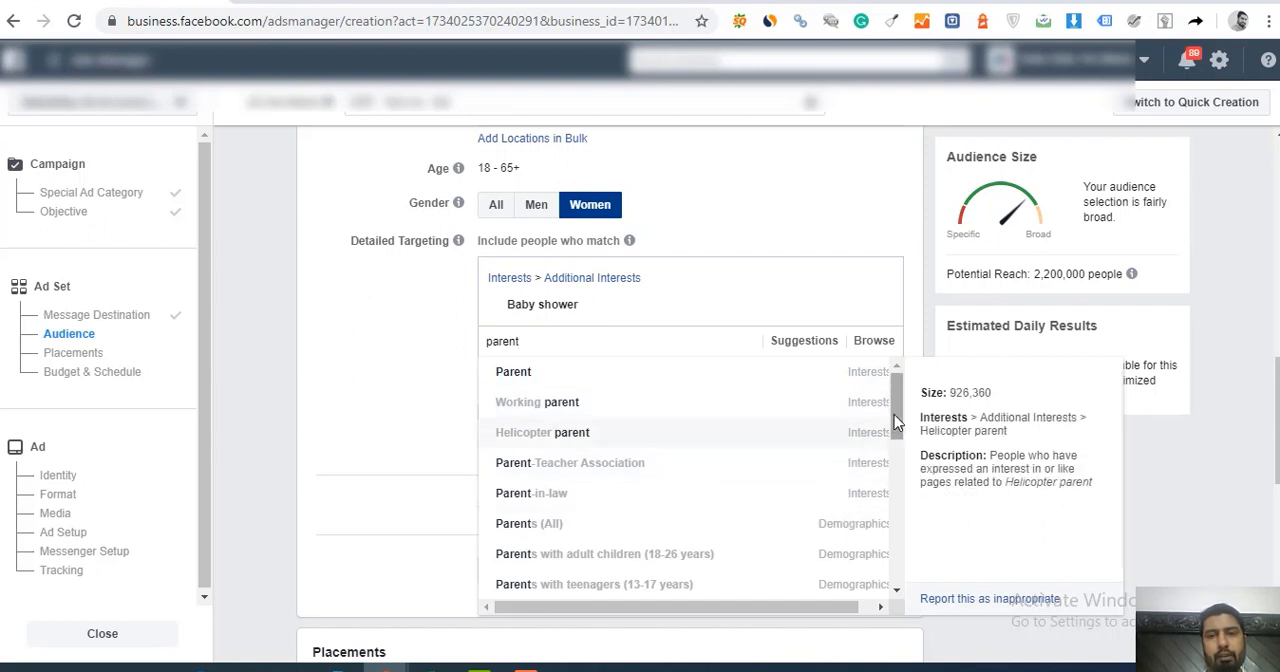
left_click_drag(895, 403, 900, 456)
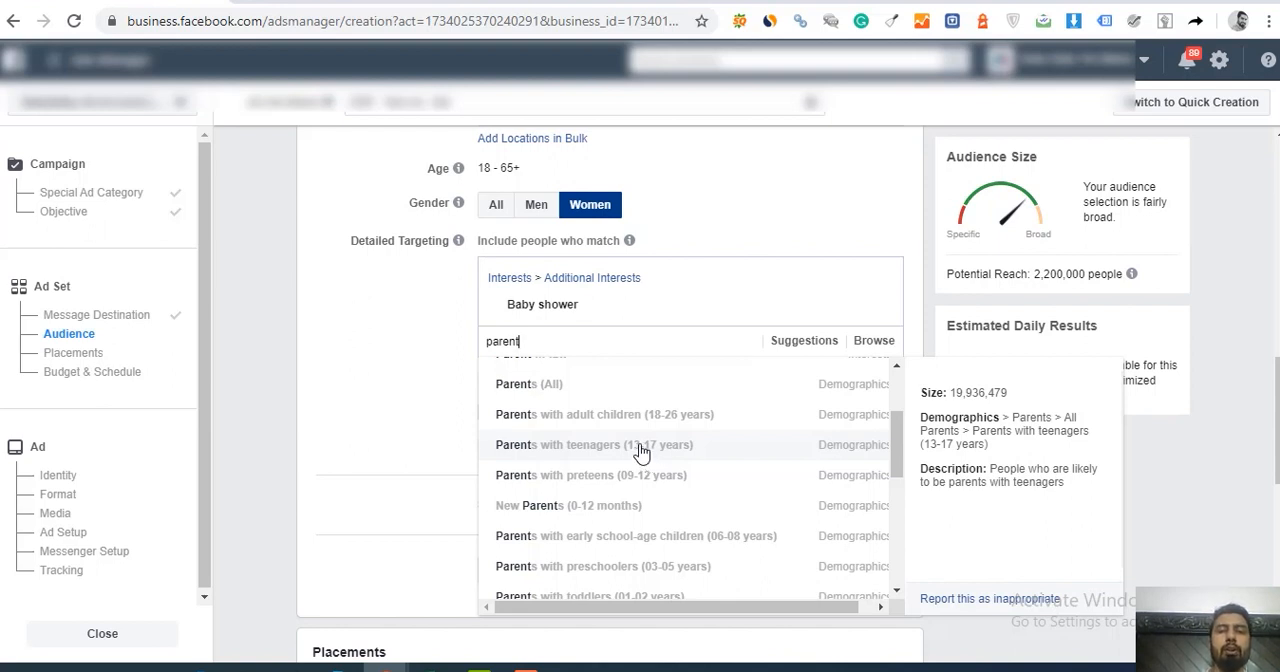
left_click(585, 515)
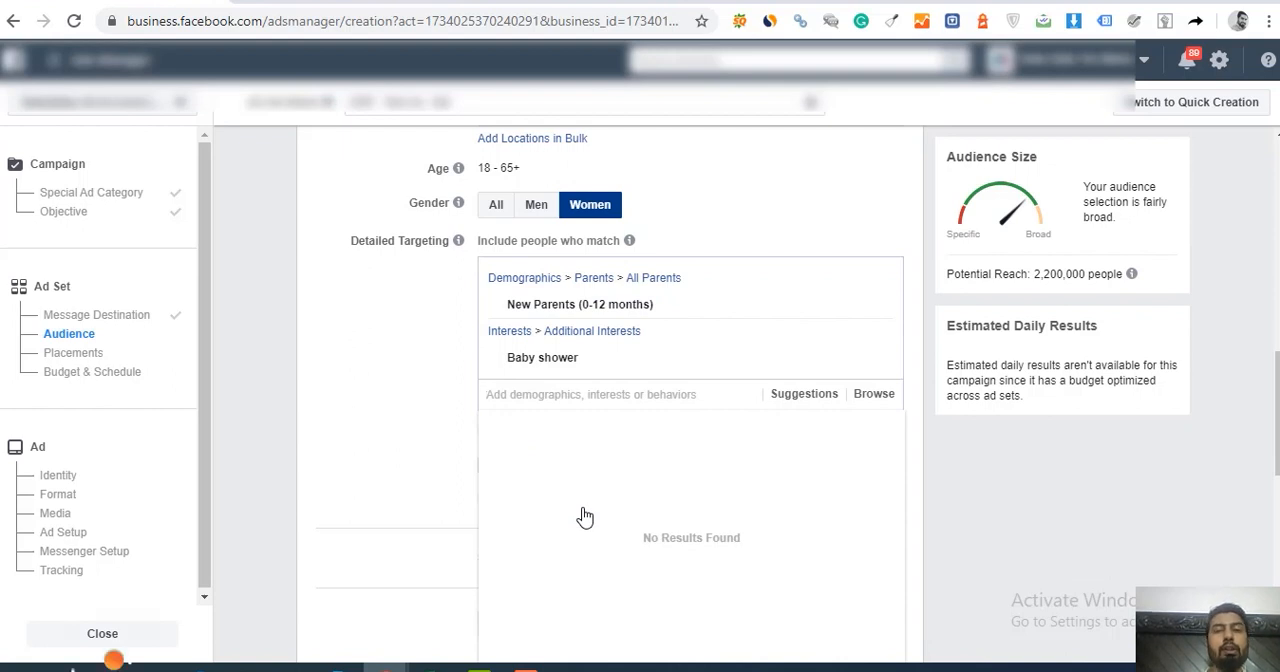
mouse_move(640, 320)
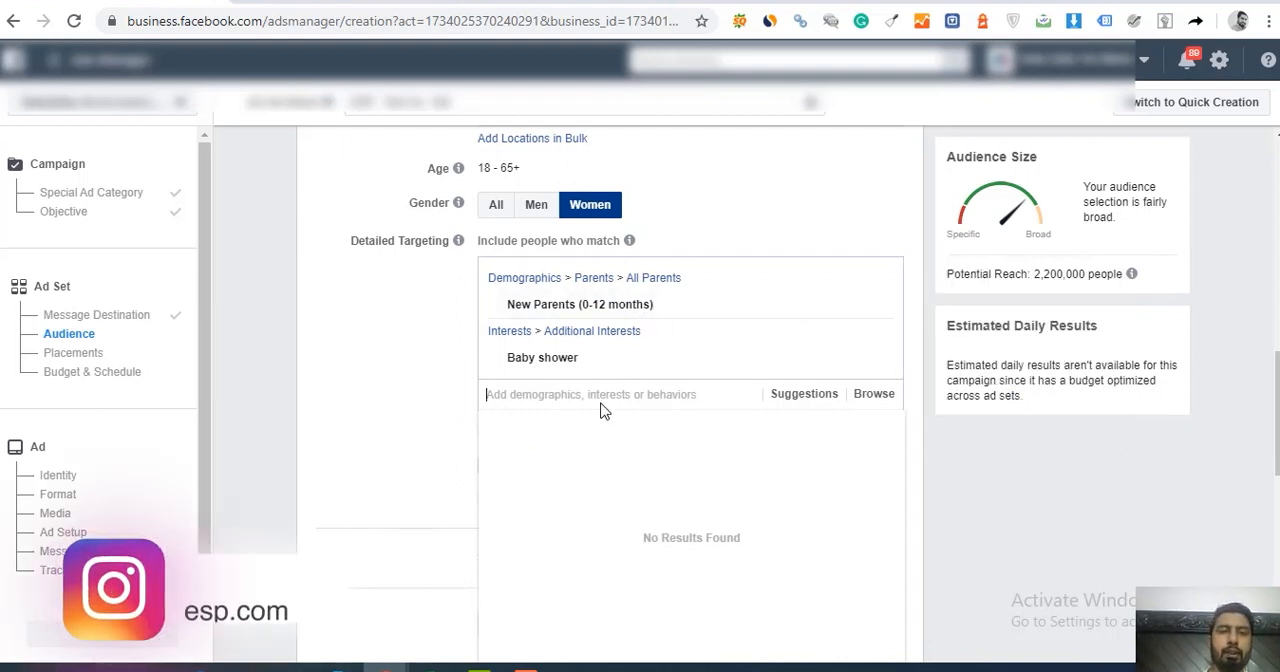
left_click(568, 394)
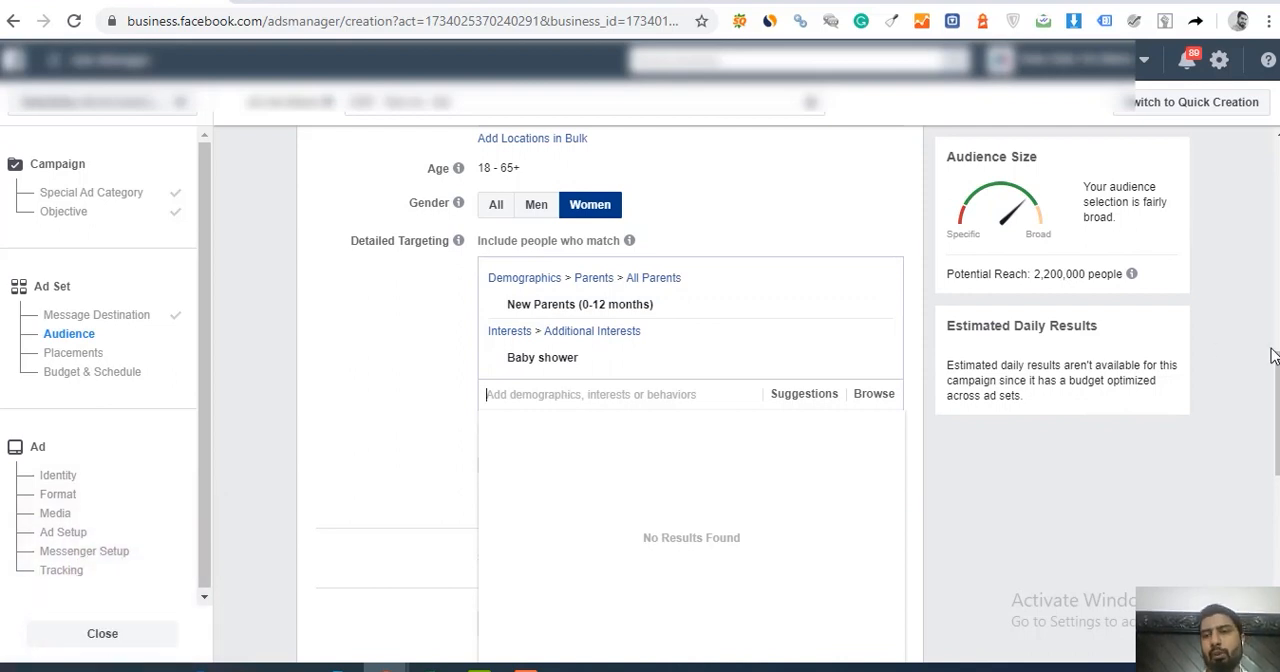
Step: Replace the United Kingdom with the United States as the audience's included location
scroll(1272, 360, "up", 1)
scroll(1272, 360, "up", 4)
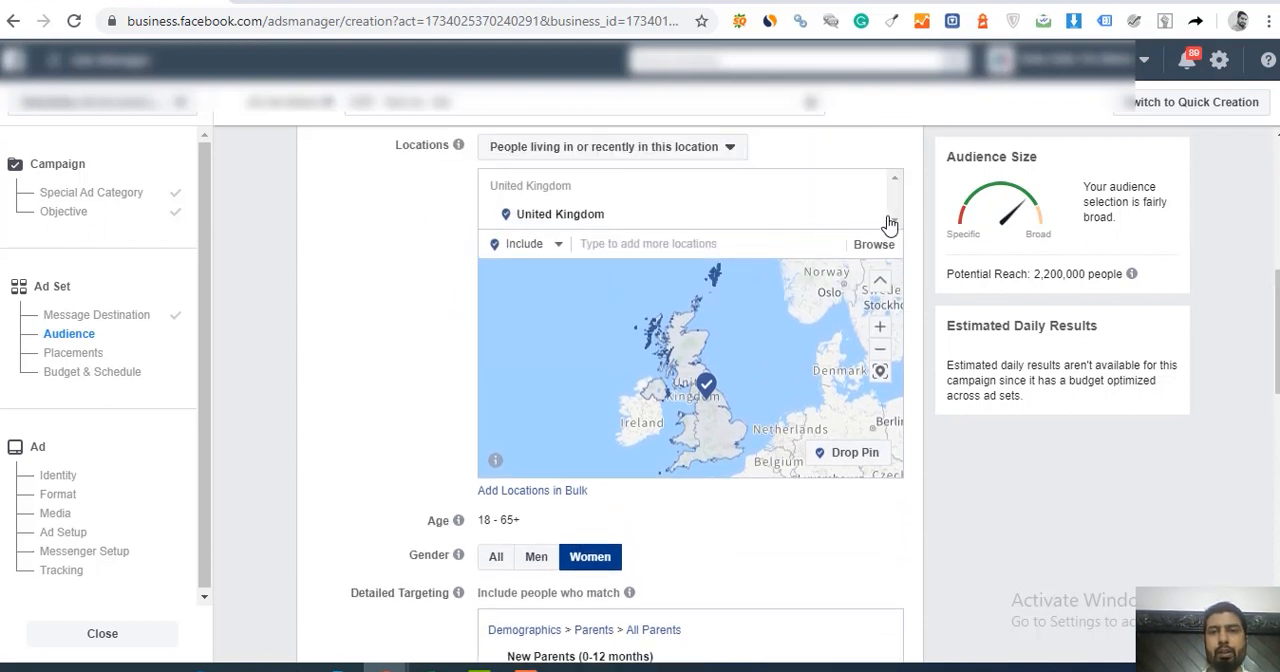
left_click(869, 217)
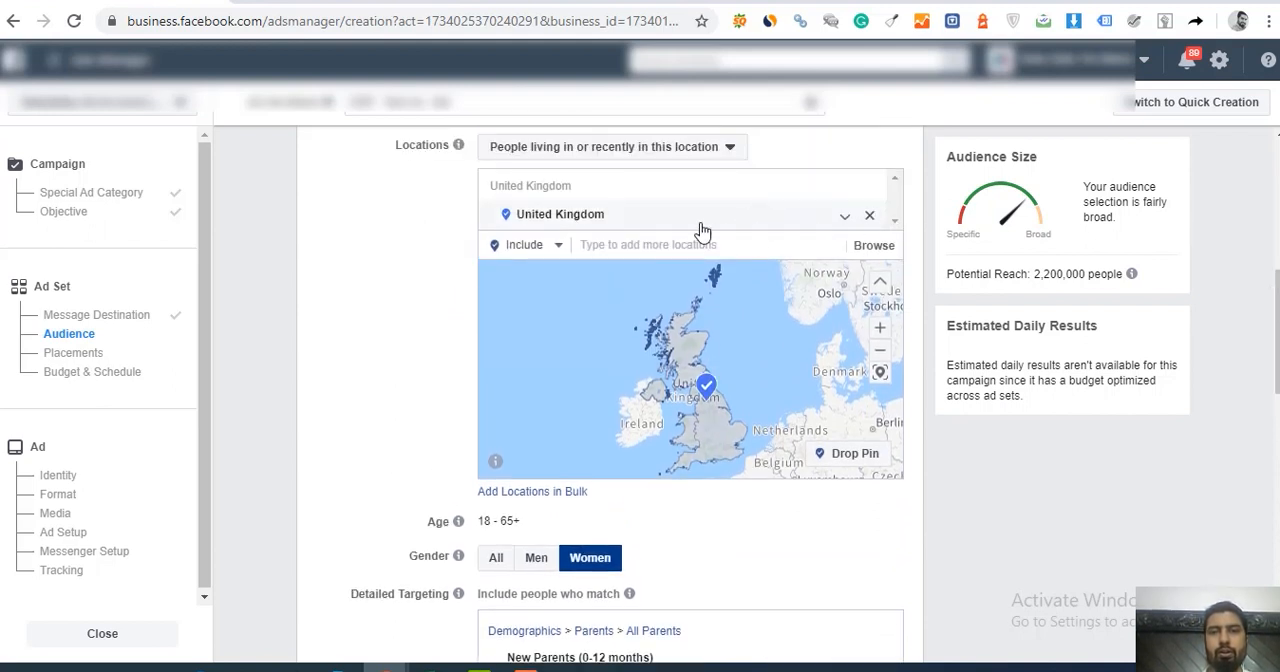
left_click(635, 273)
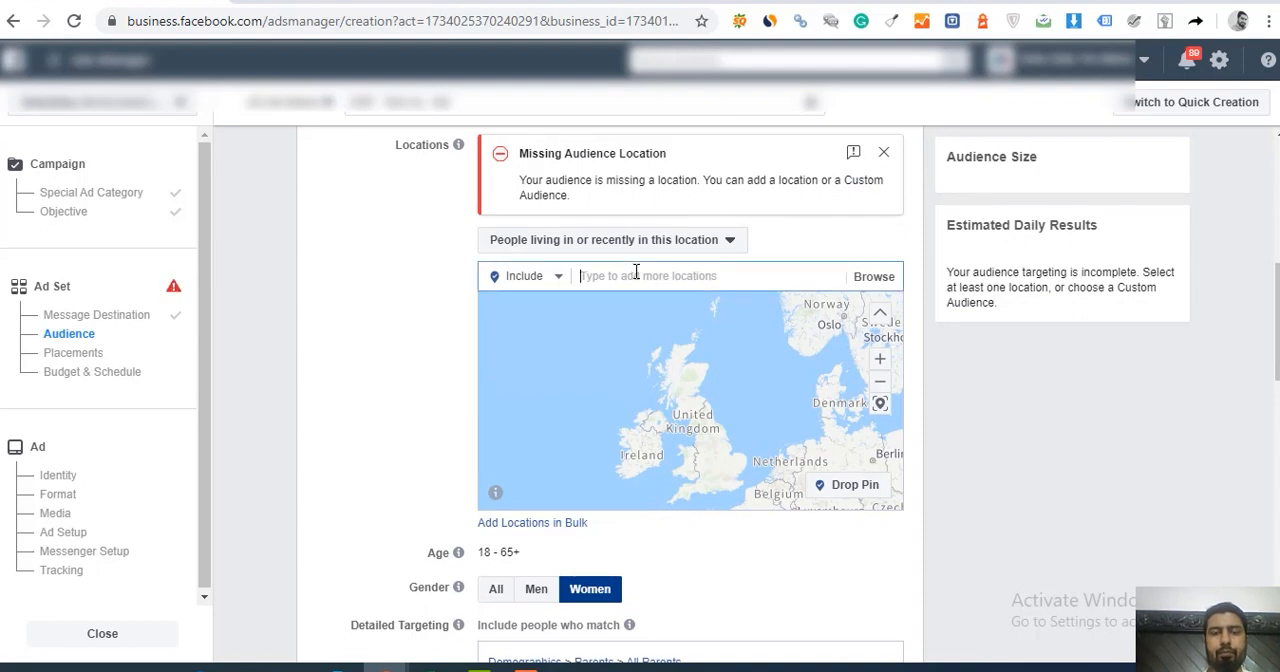
type("United Kin")
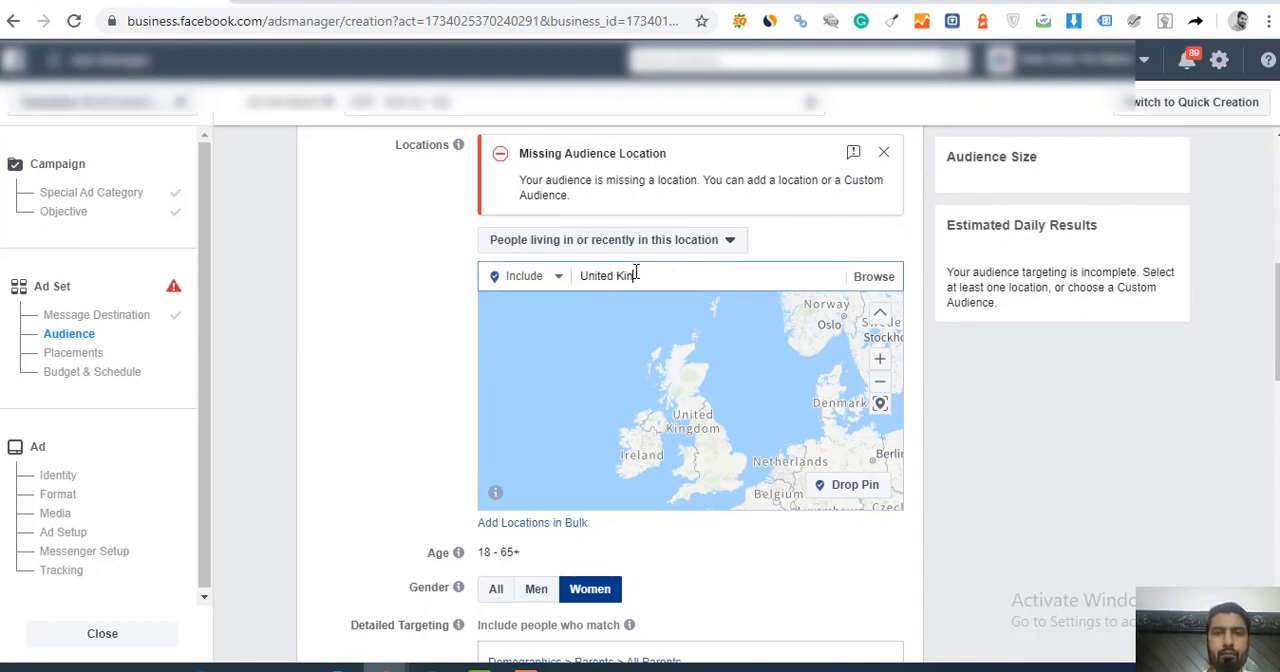
type("states")
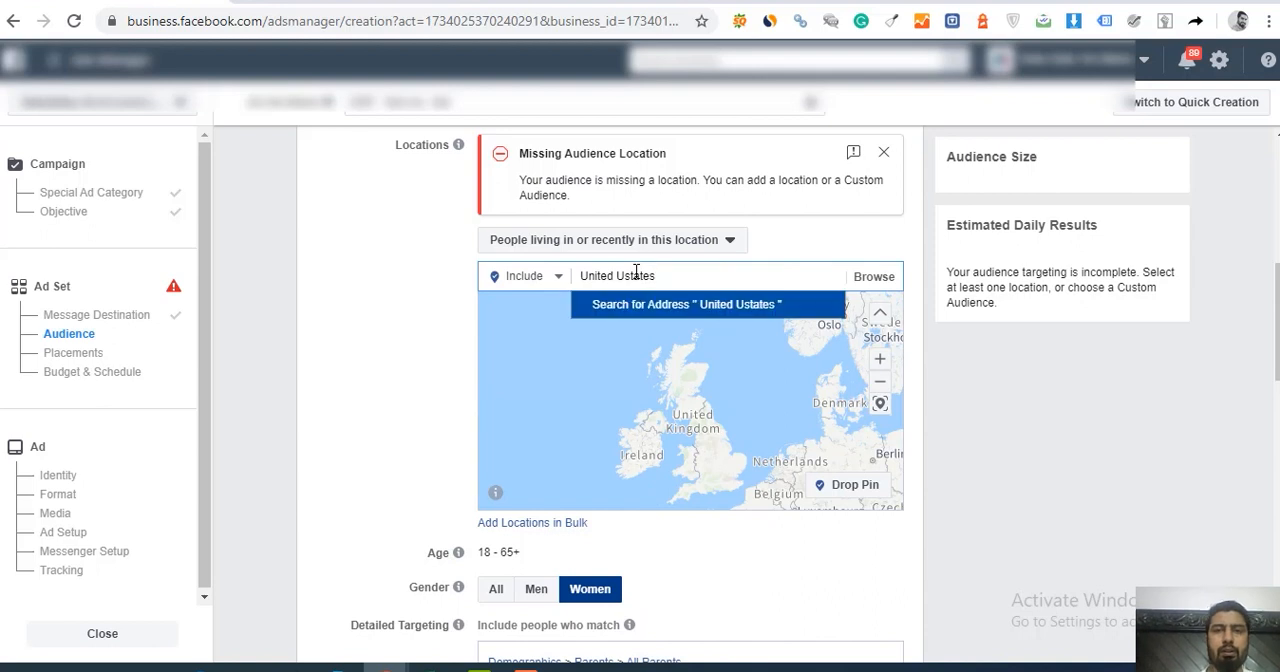
double_click(635, 275)
type("States")
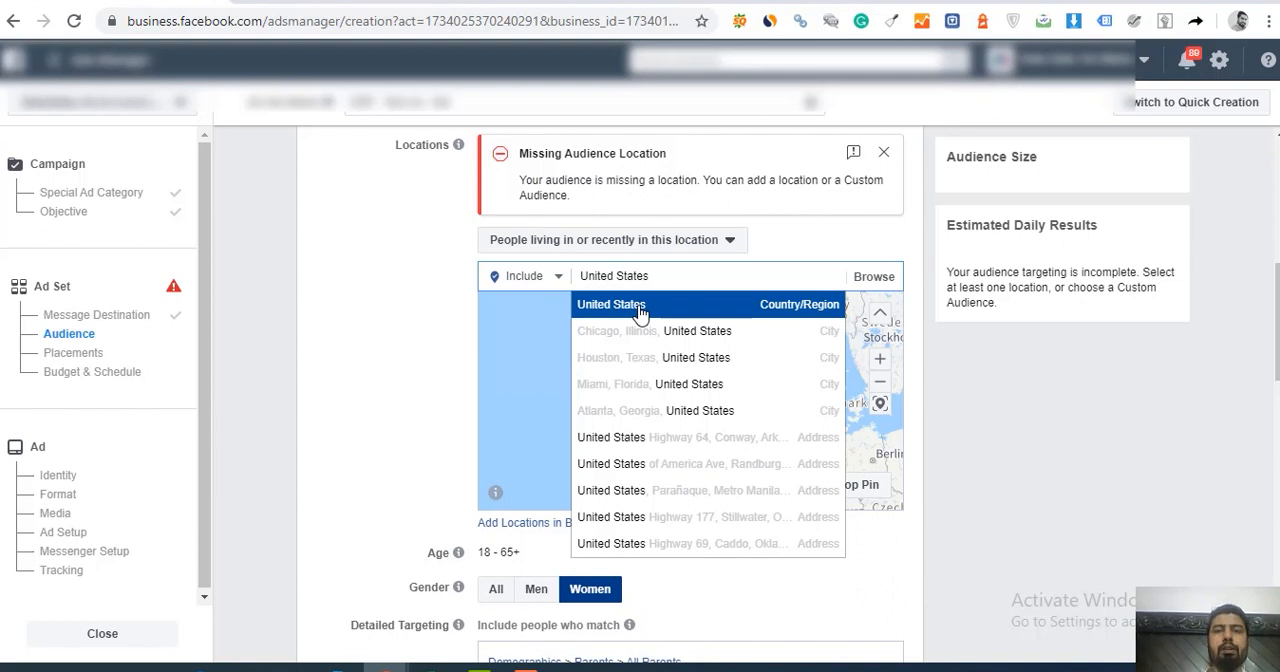
left_click(611, 305)
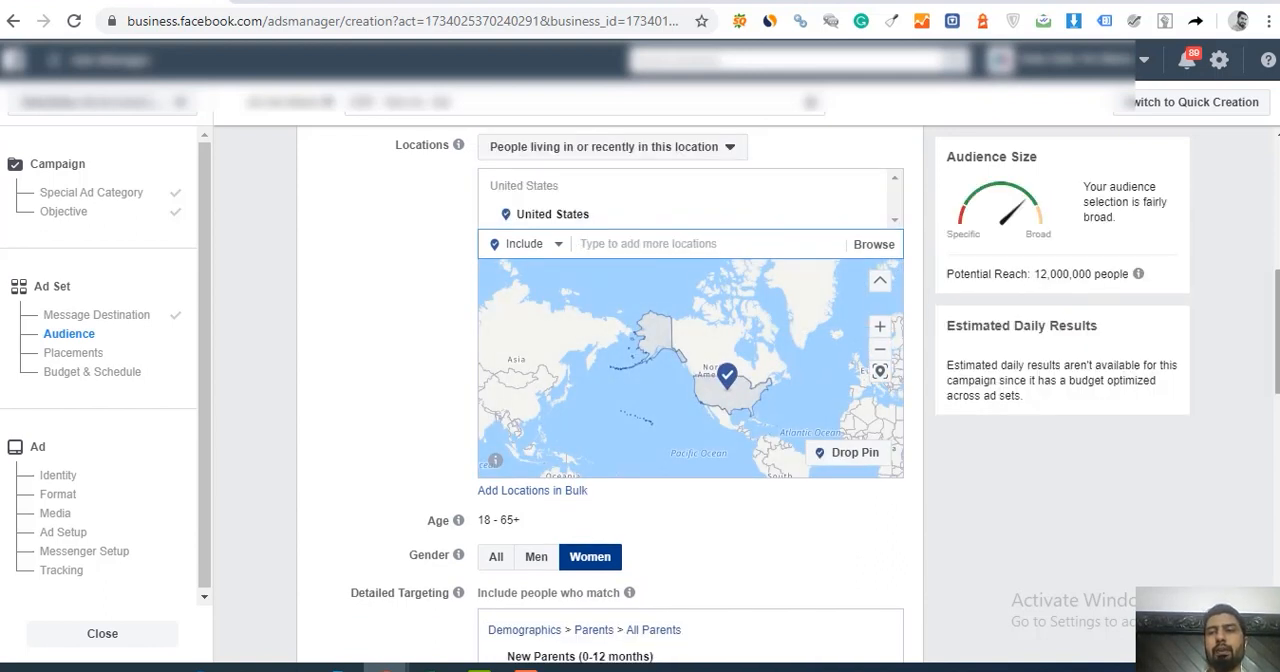
Step: Search the detailed targeting for "parents" and include the Parents with toddlers (01-02 years) demographic
left_click_drag(1277, 332, 1277, 408)
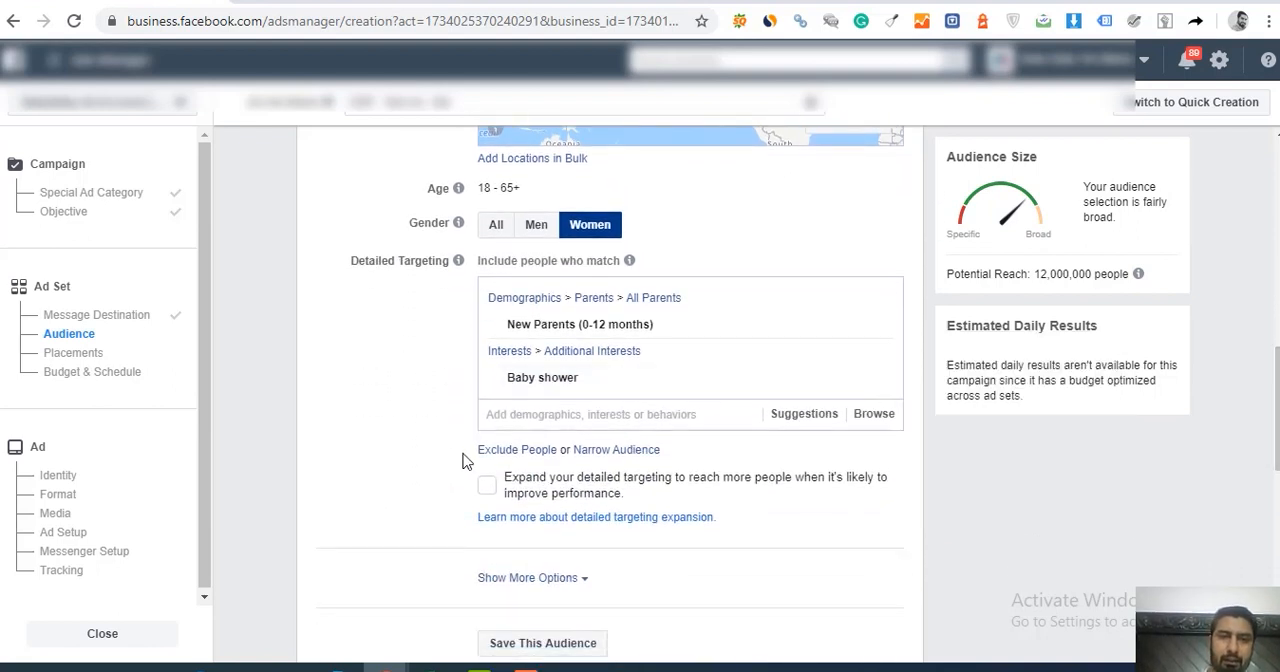
left_click(530, 417)
type("parents")
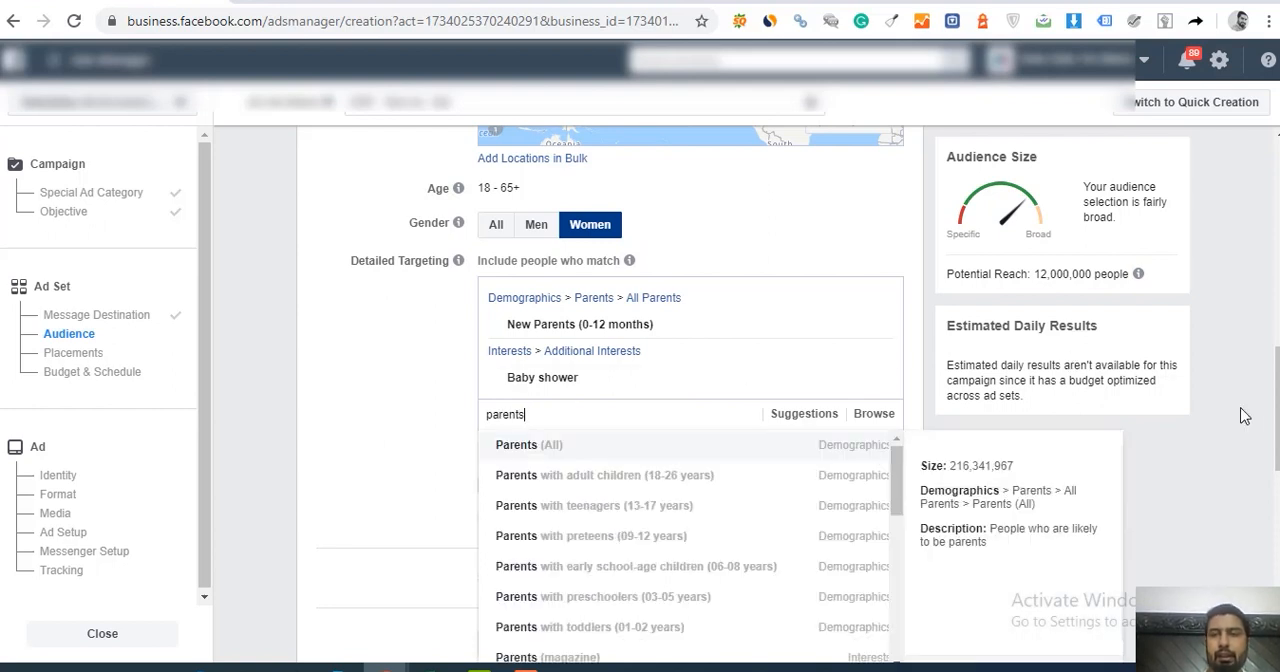
left_click_drag(1277, 415, 1277, 456)
left_click(1151, 451)
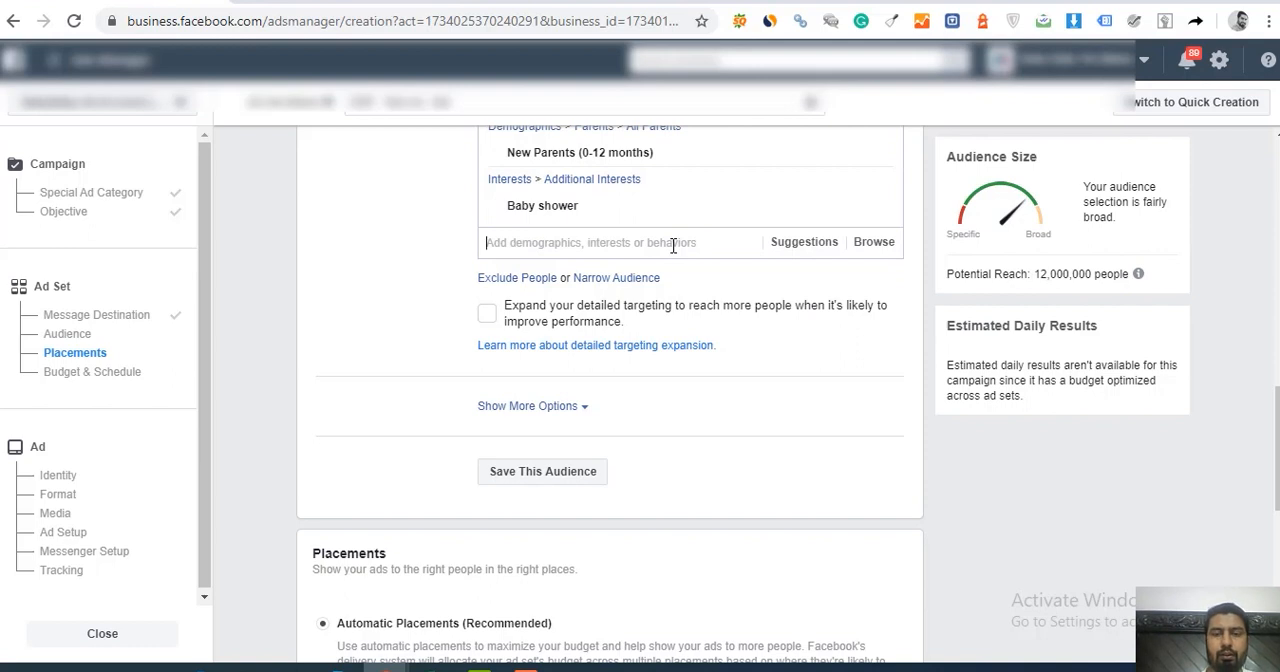
type("parents")
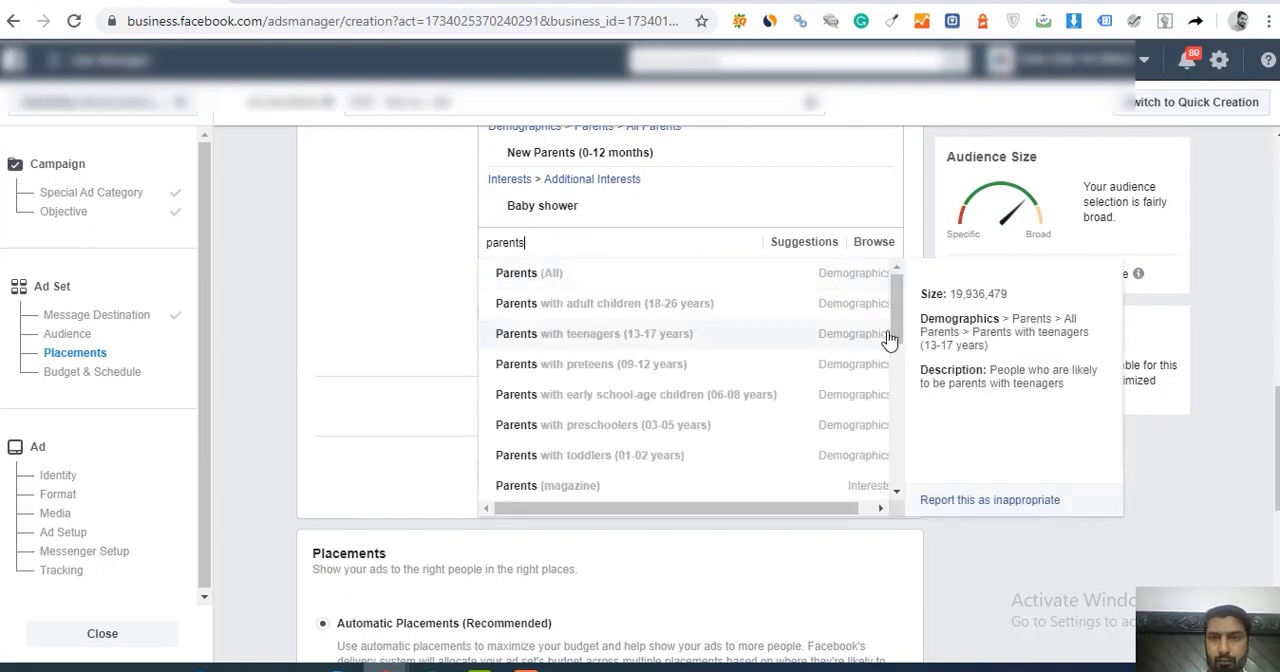
left_click_drag(898, 311, 898, 336)
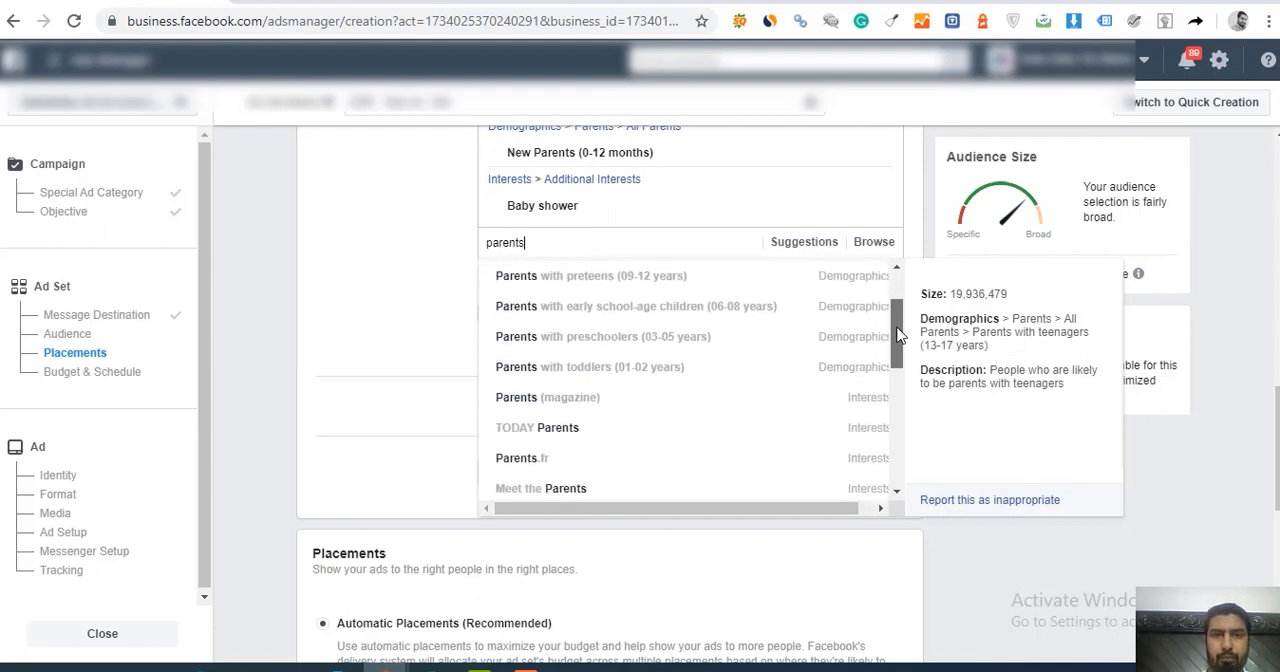
left_click(641, 378)
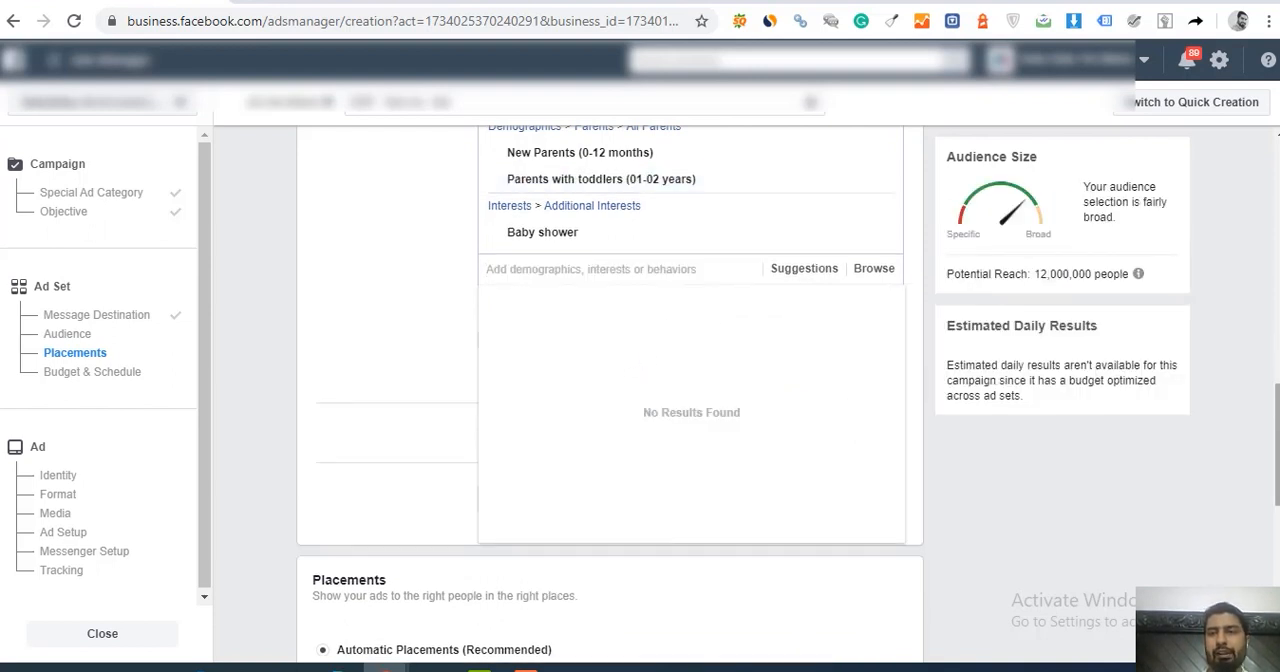
Step: Search the detailed targeting for "parents" again and look through the remaining parent demographics and interests
scroll(824, 338, "up", 1)
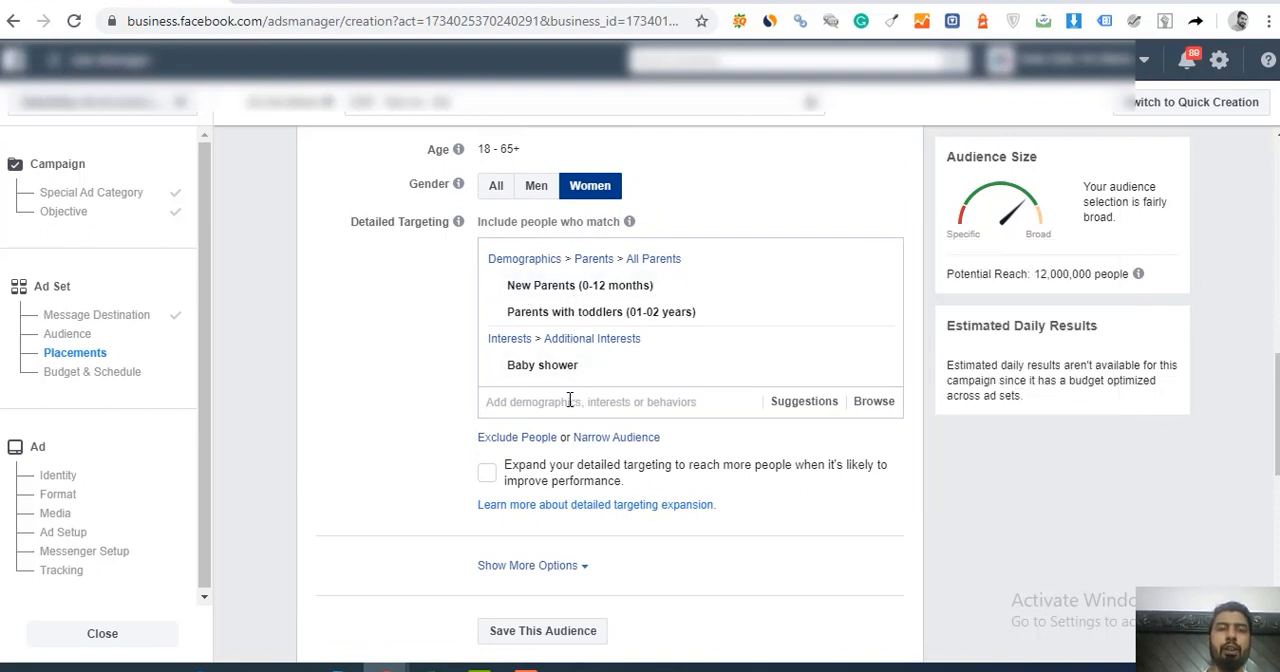
type("parents")
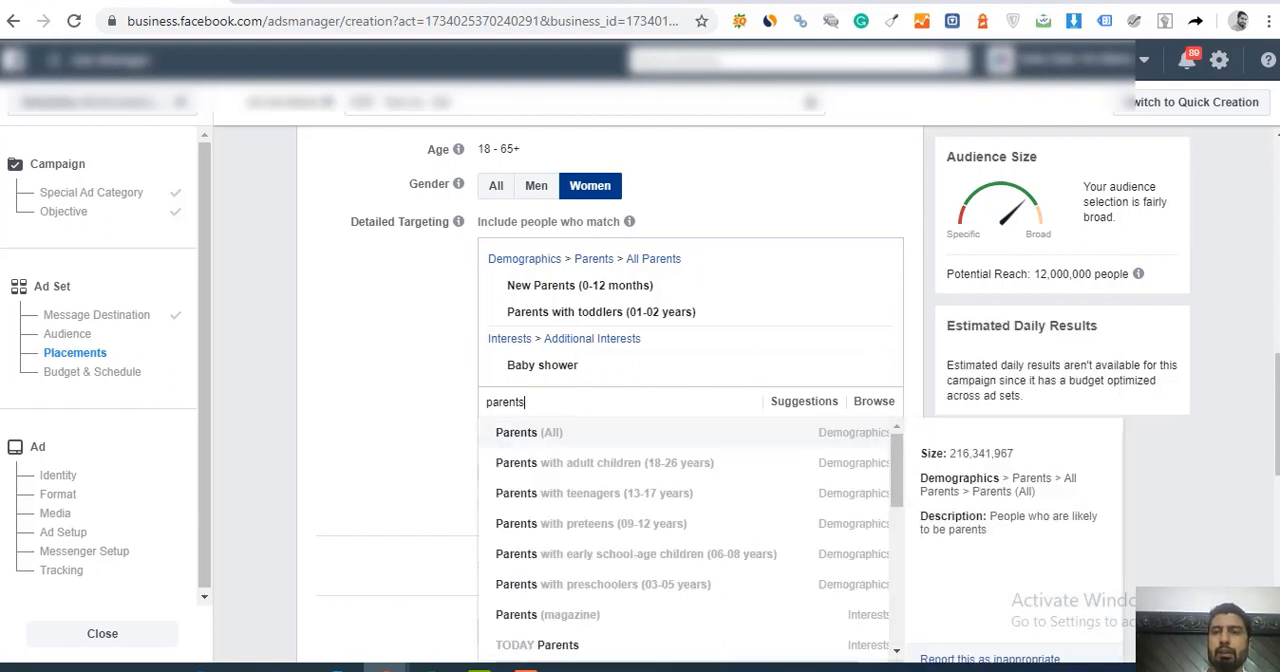
left_click_drag(1277, 444, 1277, 450)
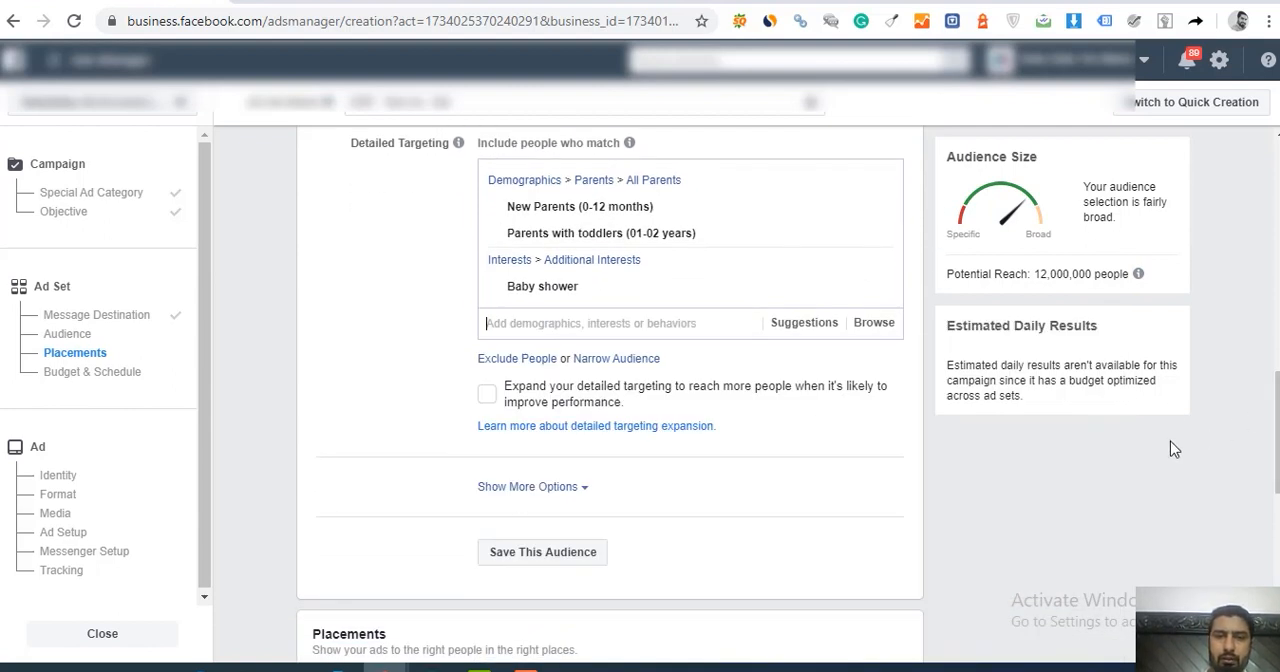
left_click(665, 330)
type("parents")
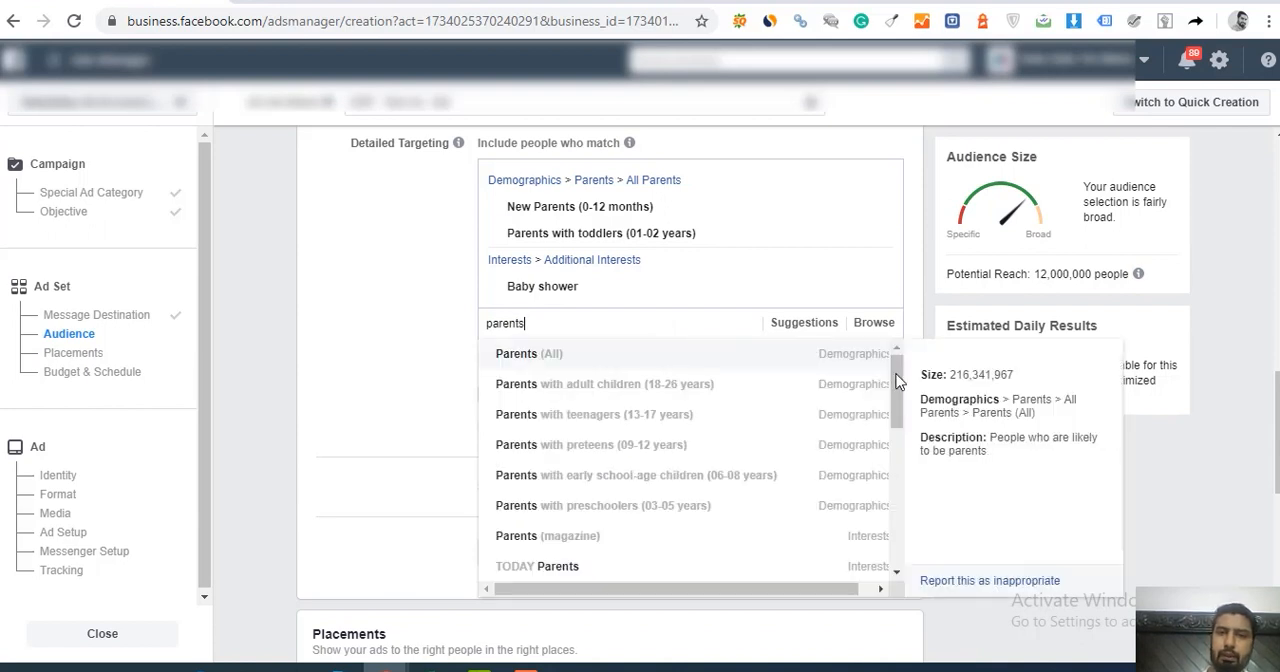
scroll(893, 405, "down", 2)
scroll(892, 423, "down", 1)
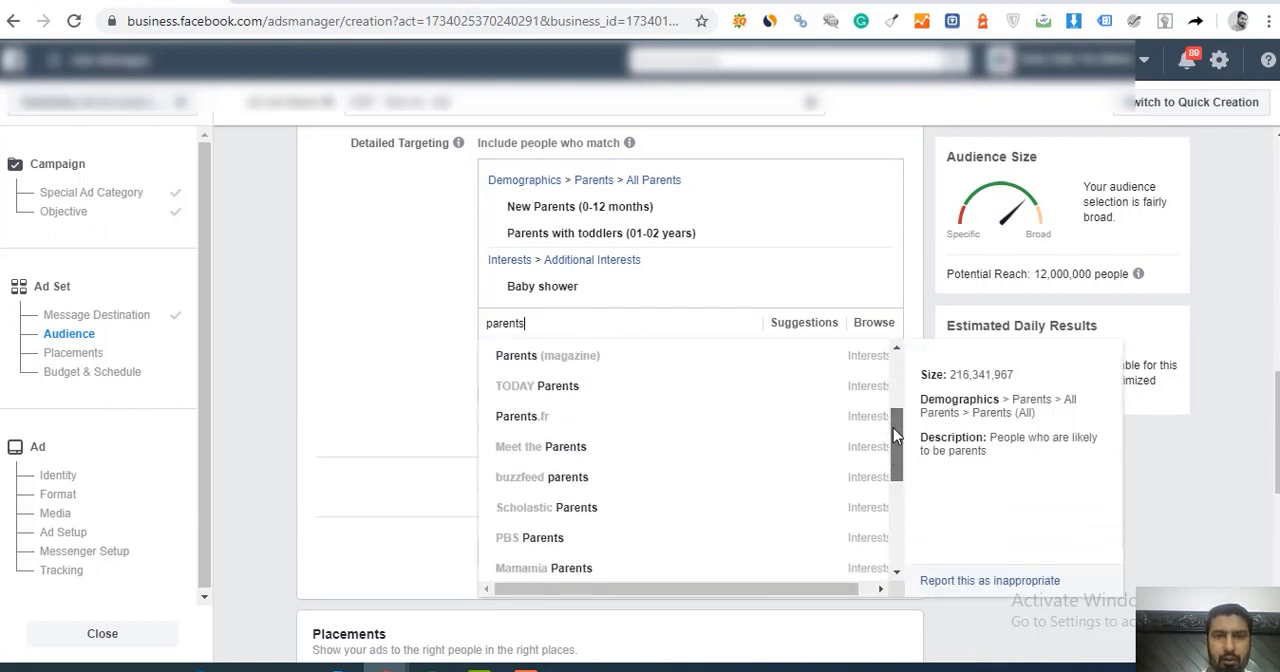
left_click_drag(893, 428, 888, 391)
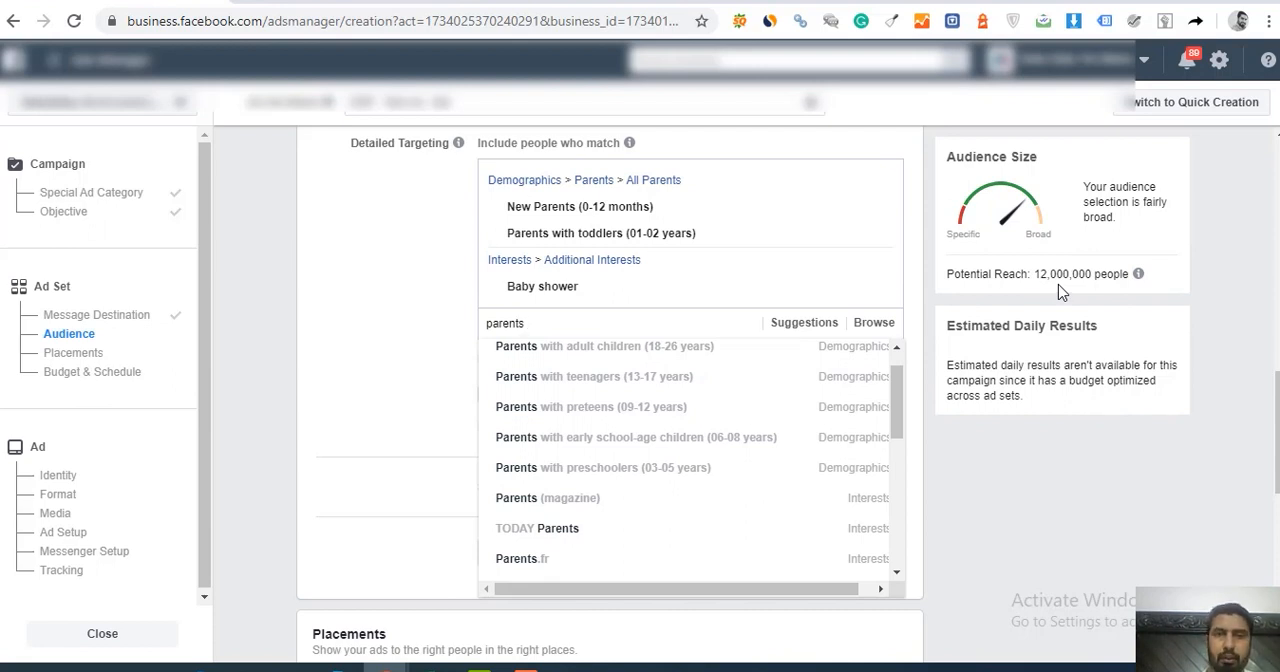
Step: Search the detailed targeting for "baby" instead, look through the offered interests and clear the search
left_click(553, 326)
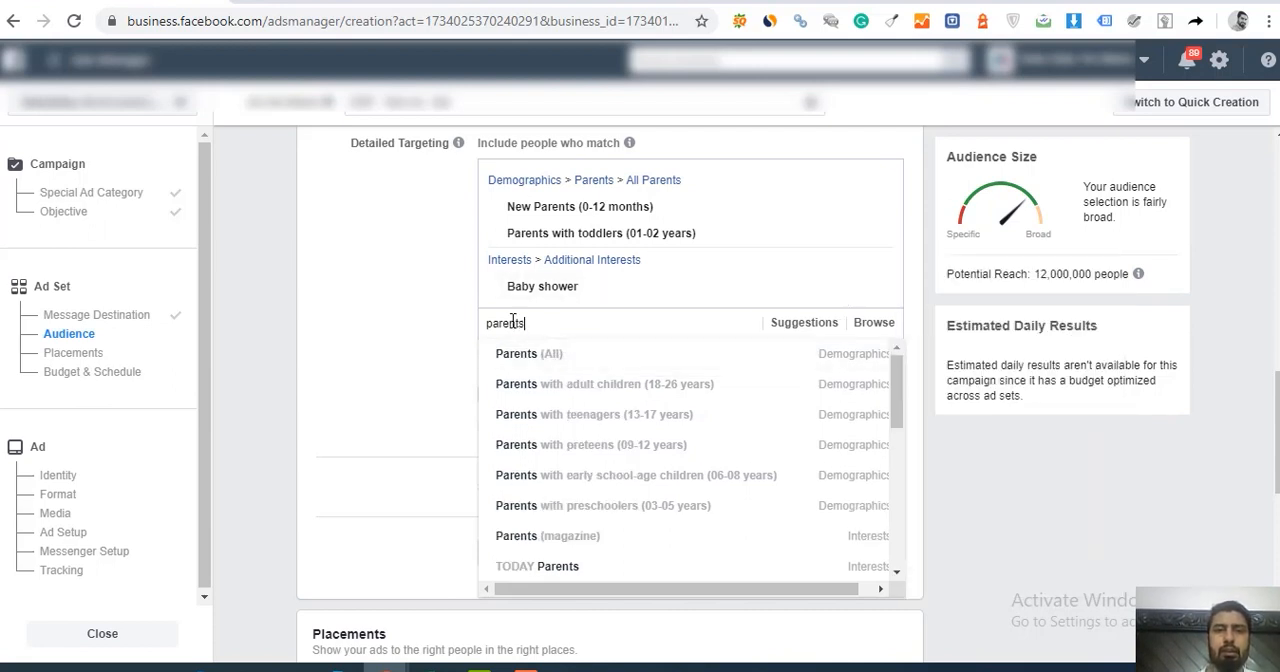
key("ctrl+a")
key("BackSpace")
type("baby")
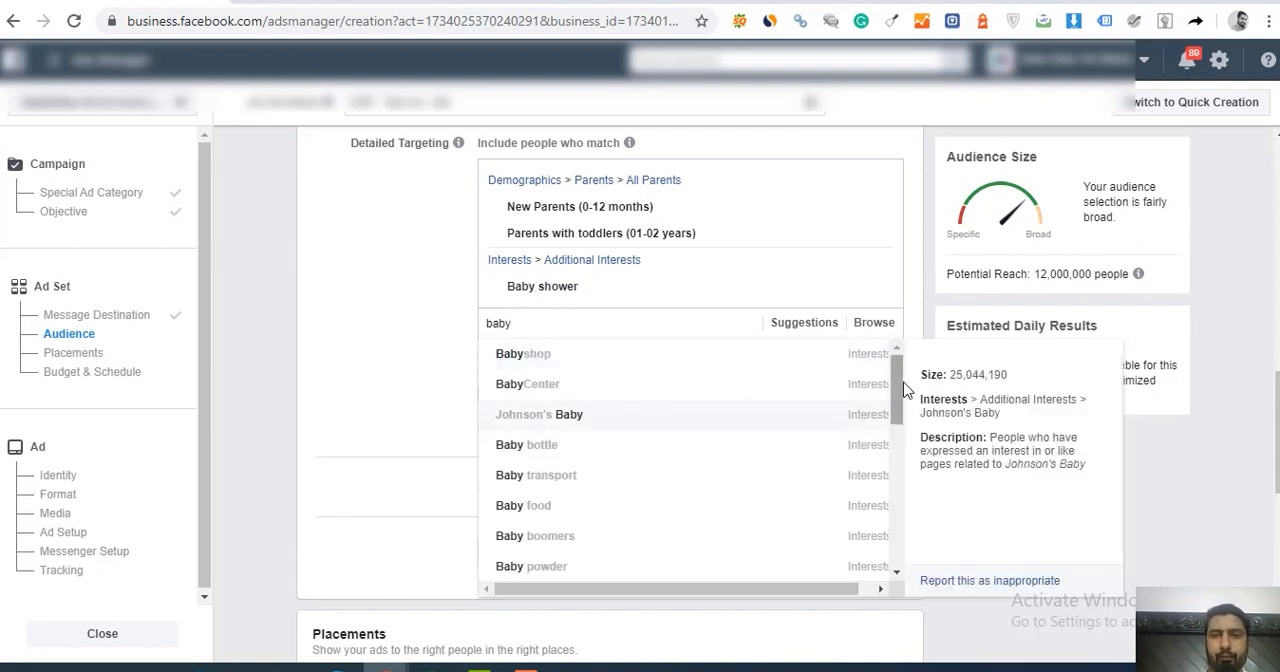
mouse_move(899, 379)
left_mouse_down()
mouse_move(888, 552)
mouse_move(893, 398)
left_mouse_up()
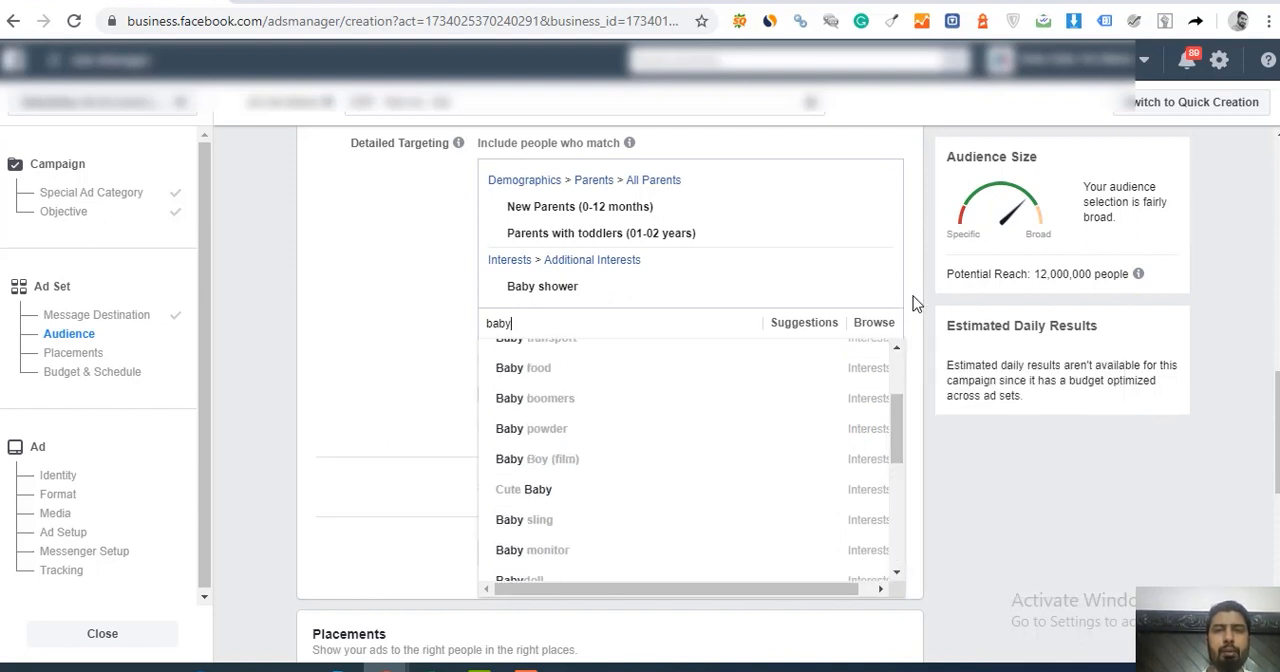
key("BackSpace")
key("BackSpace")
key("BackSpace")
key("BackSpace")
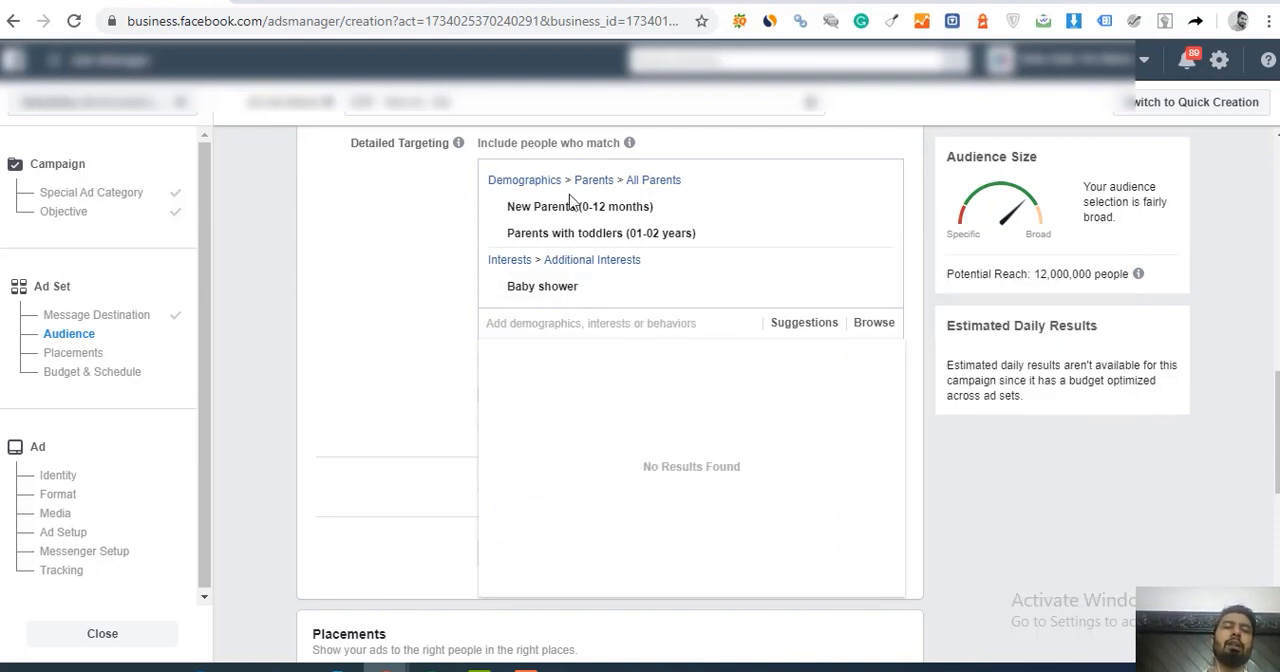
Step: Search the detailed targeting for "amazon" and include people with the Amazon.com interest
mouse_move(563, 286)
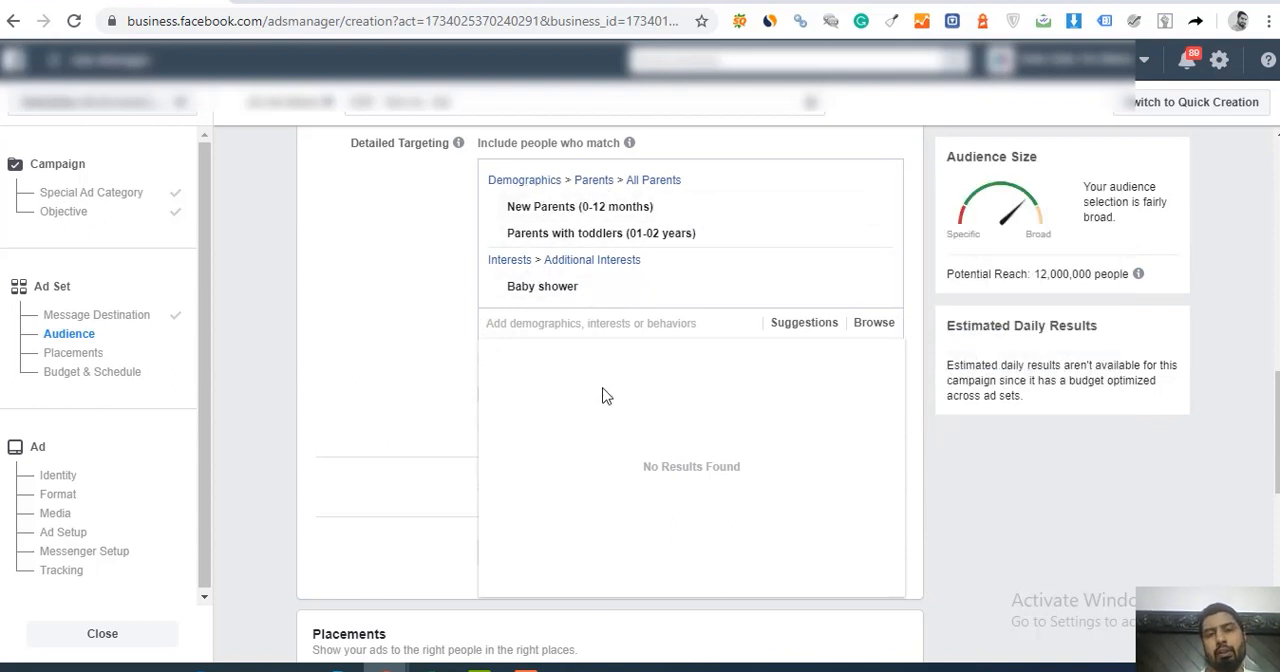
type("amazon")
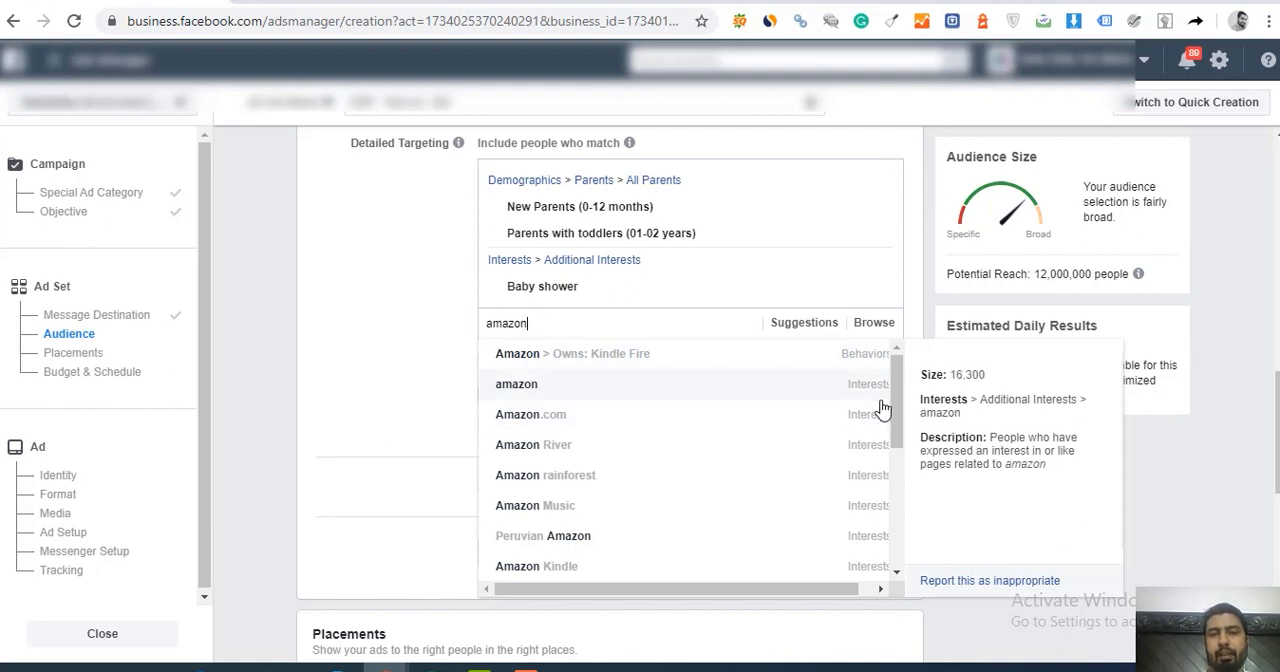
left_click_drag(898, 400, 898, 467)
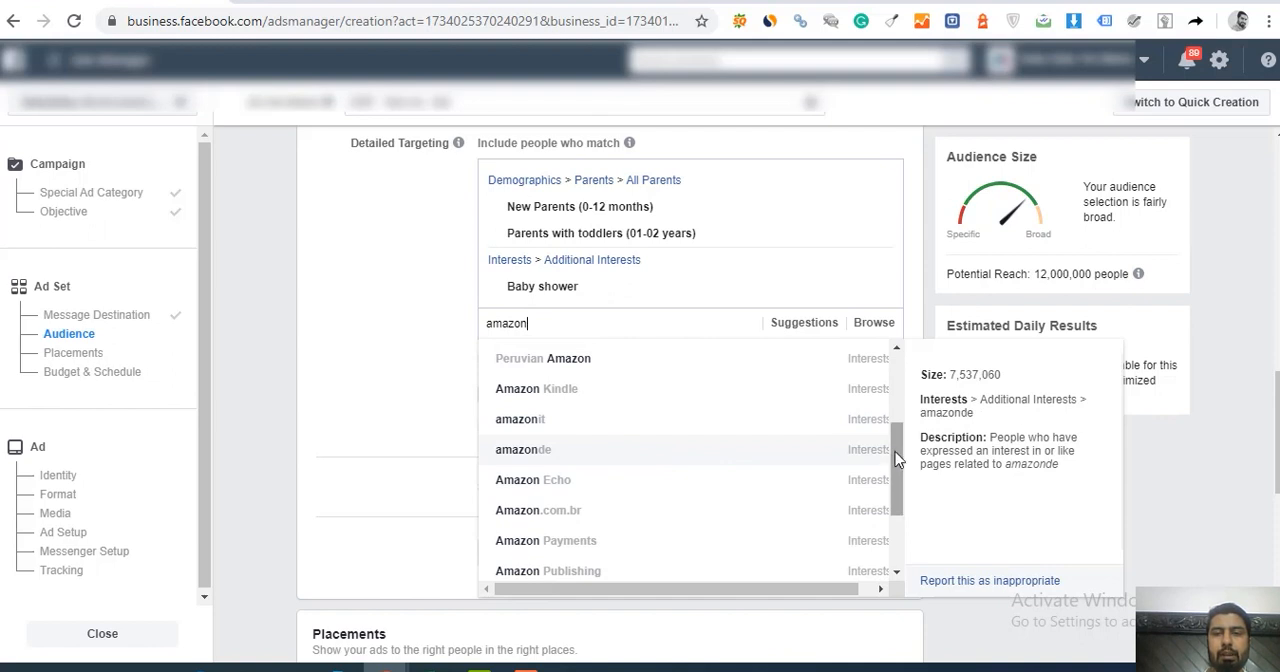
left_click_drag(897, 463, 900, 420)
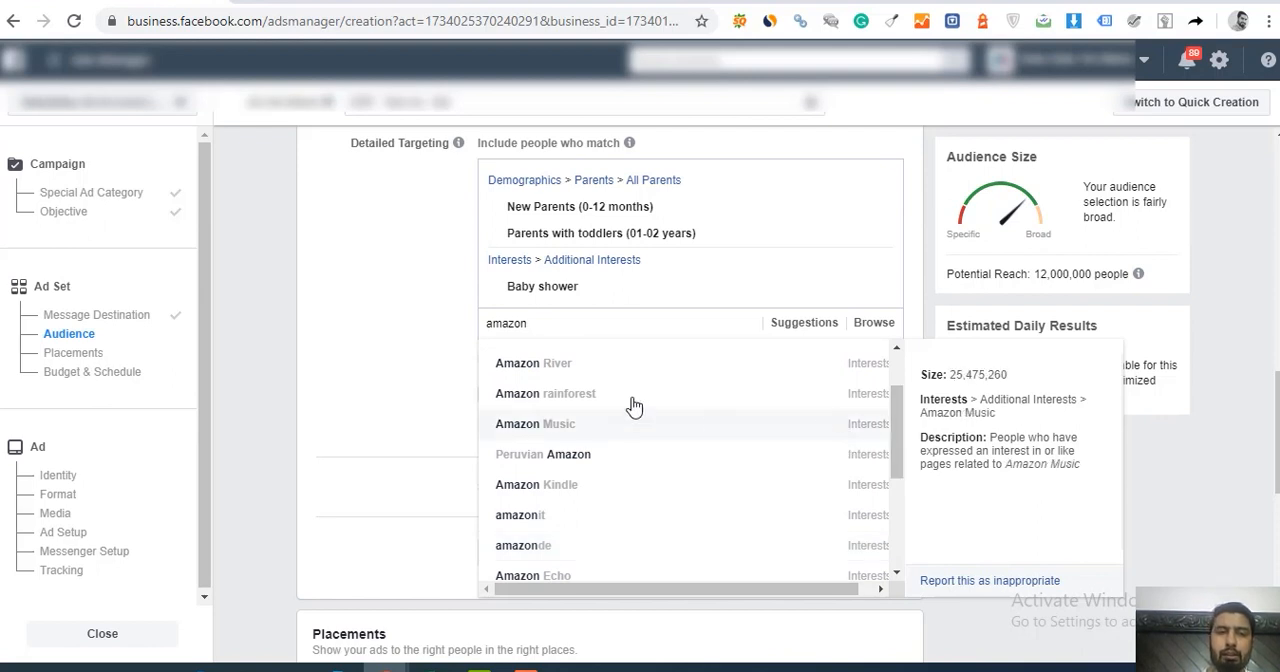
left_click_drag(900, 412, 899, 396)
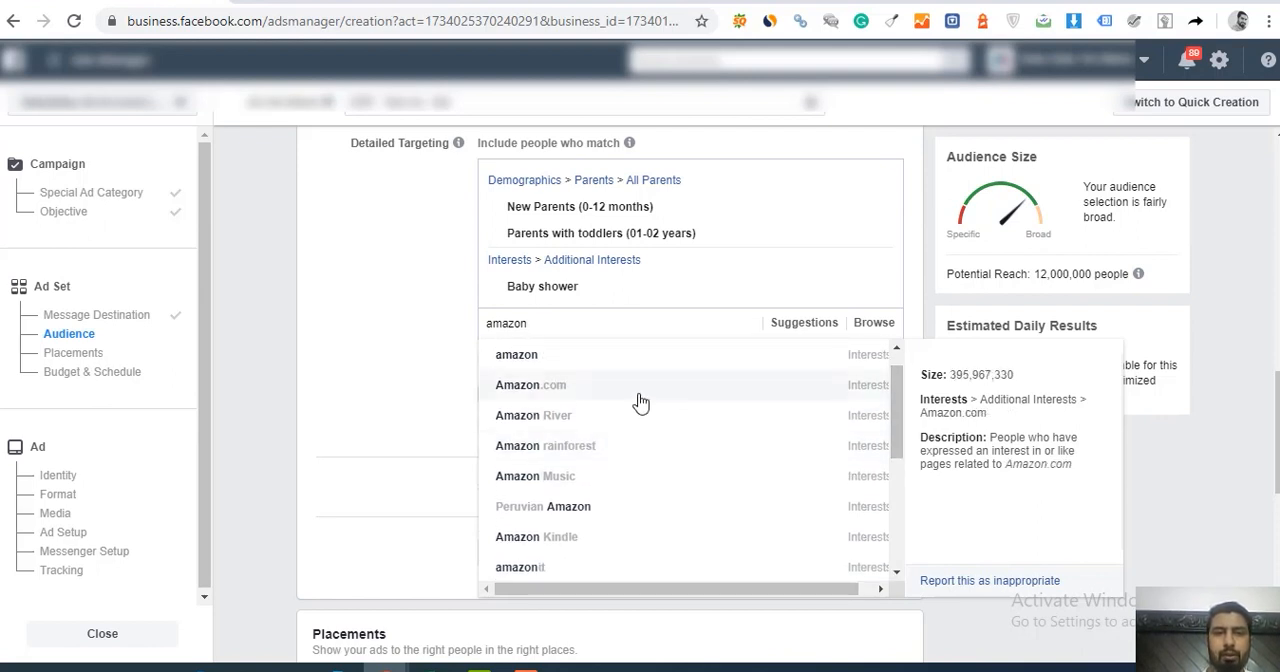
left_click(568, 395)
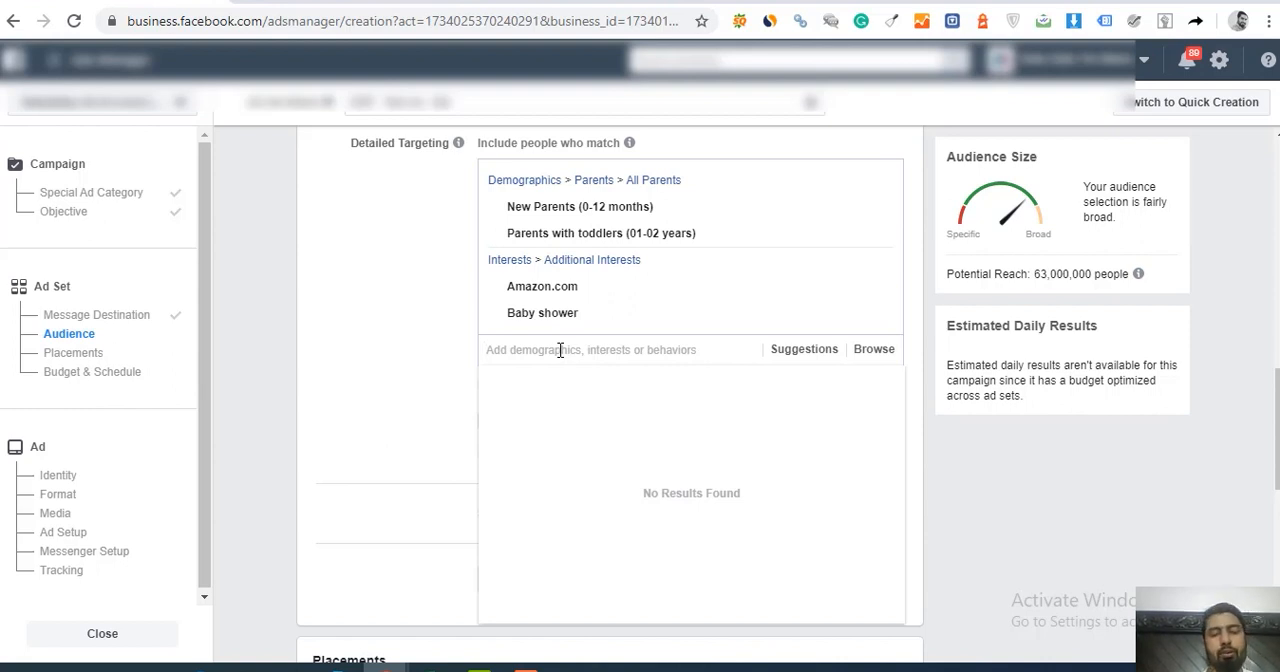
Step: Search the detailed targeting for "giveaway" and include people with the Giveaways interest
type("g")
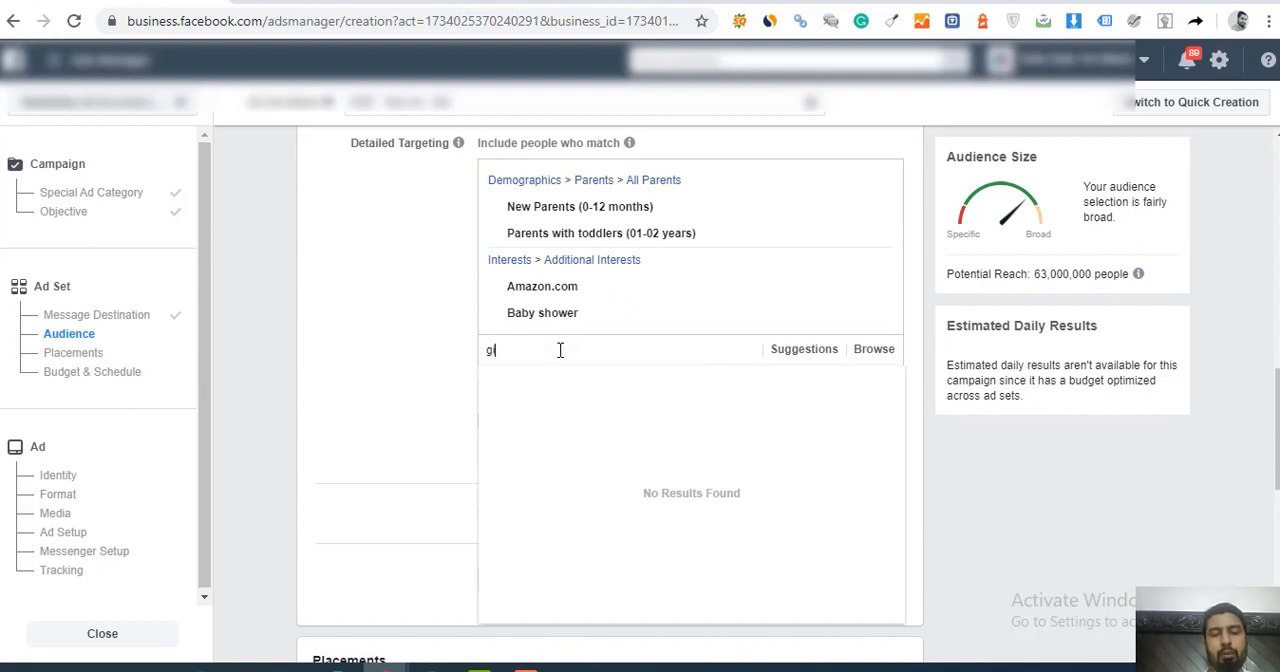
type("iveaway")
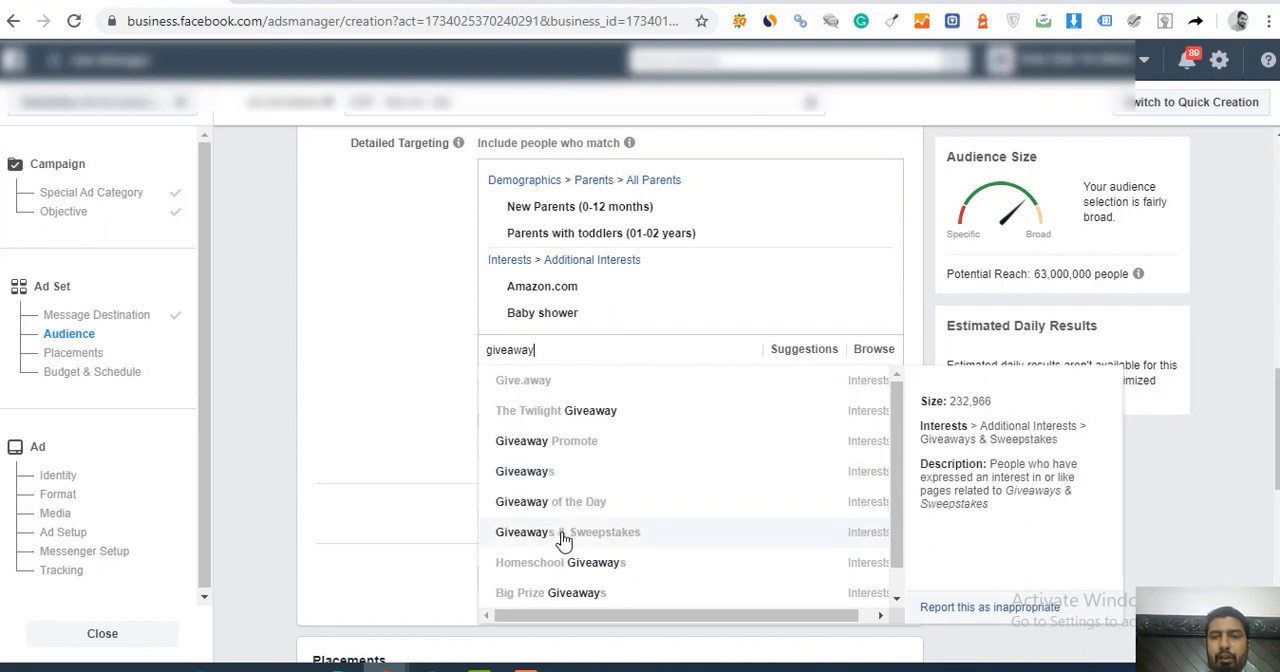
left_click(535, 481)
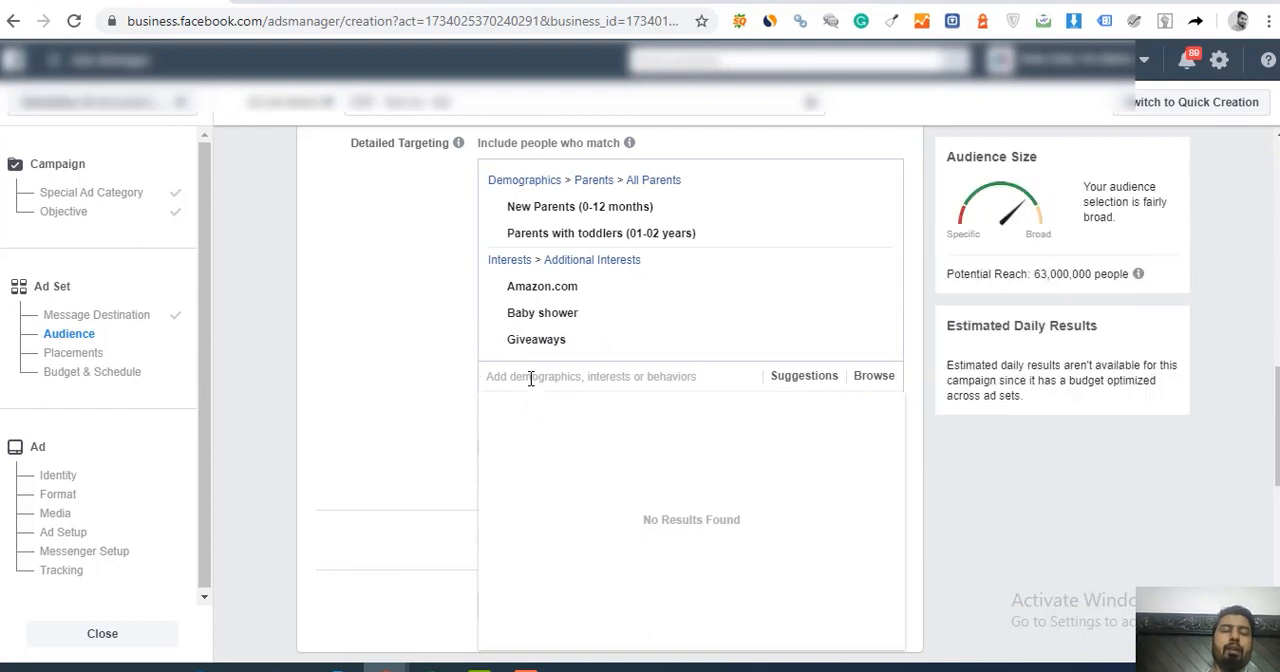
Step: Search the detailed targeting for "free products" and "product testers", and clear the search without adding anything
type("free products")
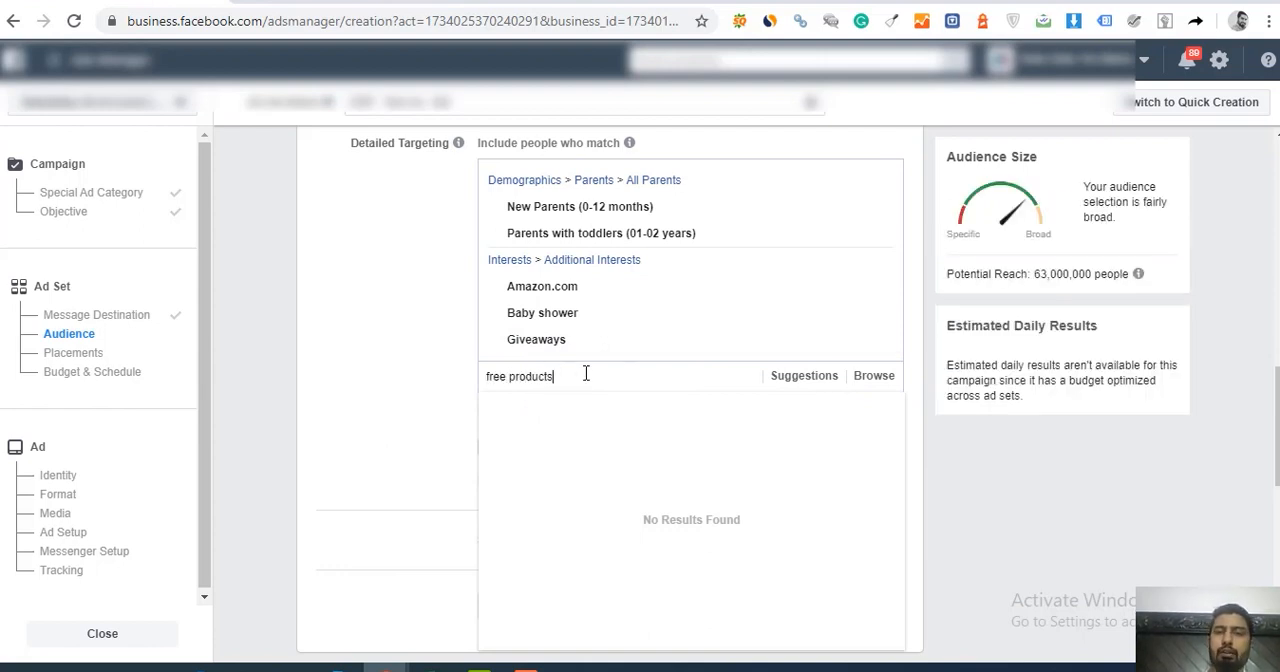
left_click_drag(580, 376, 422, 385)
key("BackSpace")
type("prod")
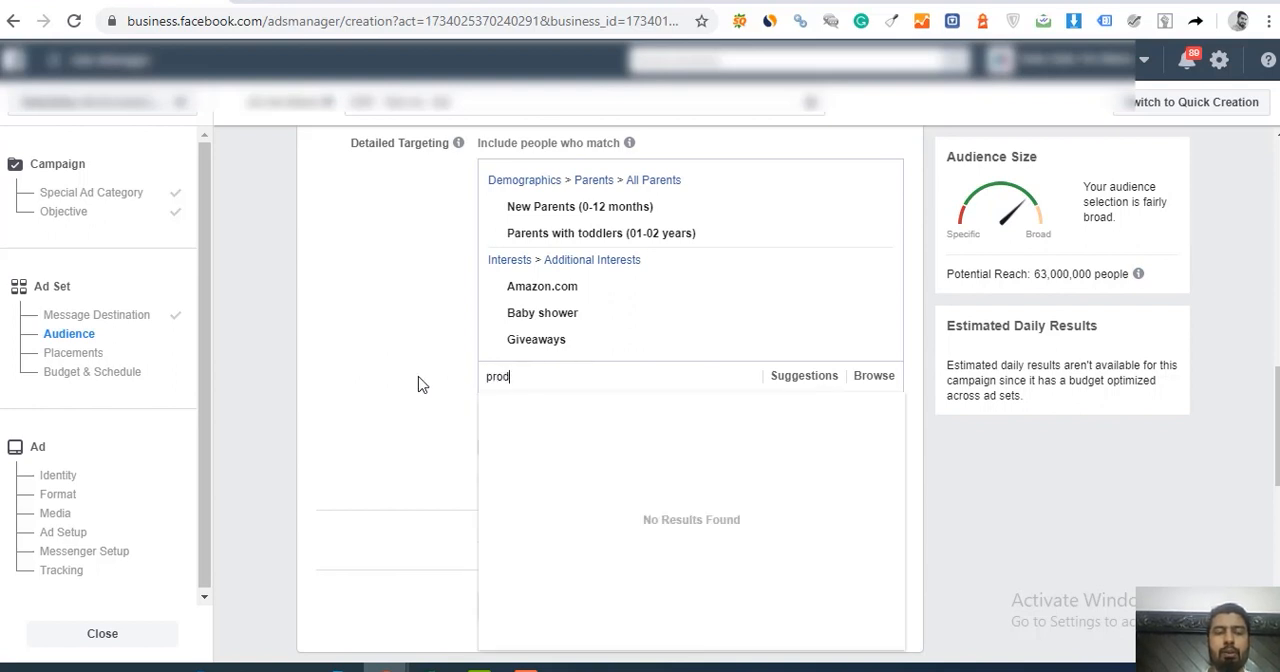
type("uct testers")
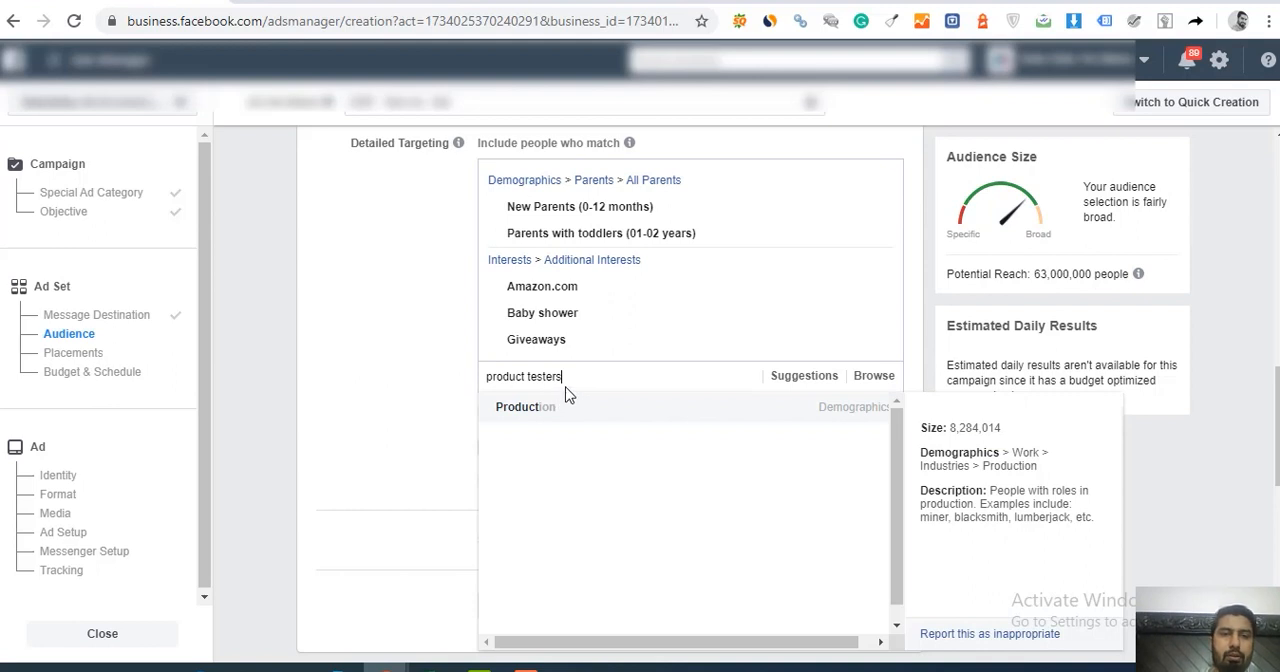
left_click_drag(569, 377, 461, 376)
key("BackSpace")
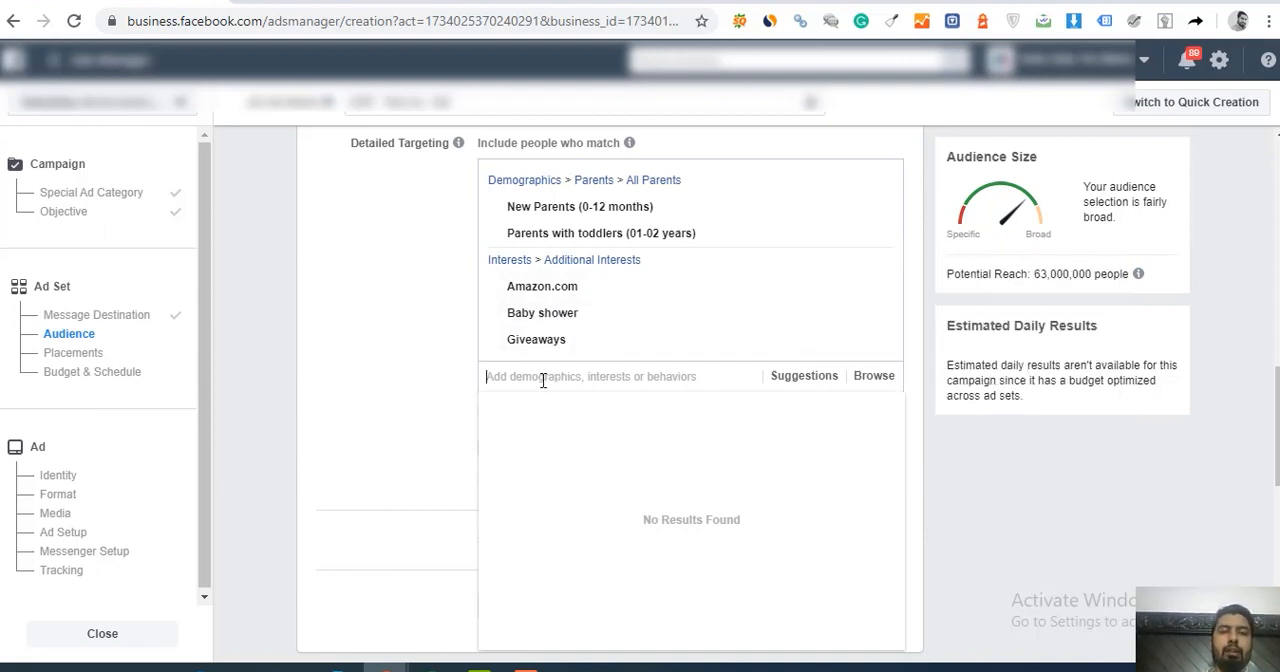
Step: Search the detailed targeting for "baby towel", "baby bath" and "baby", and check the suggested interests
type("baby towel")
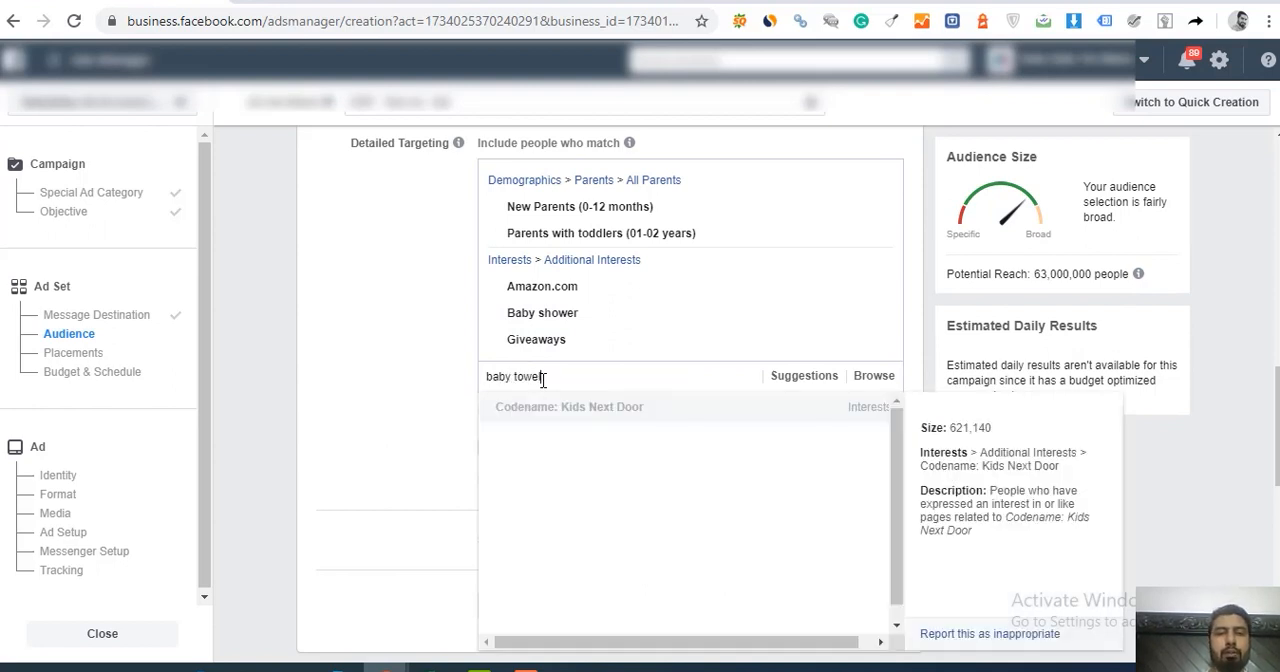
double_click(543, 378)
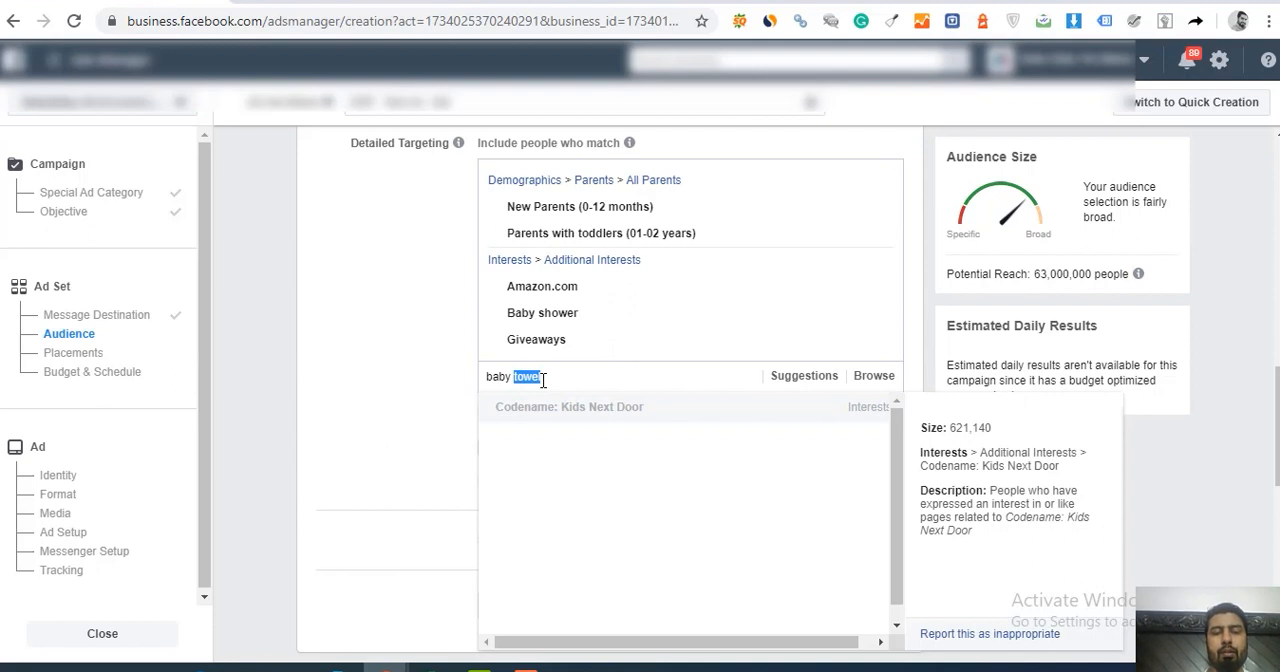
type("bath")
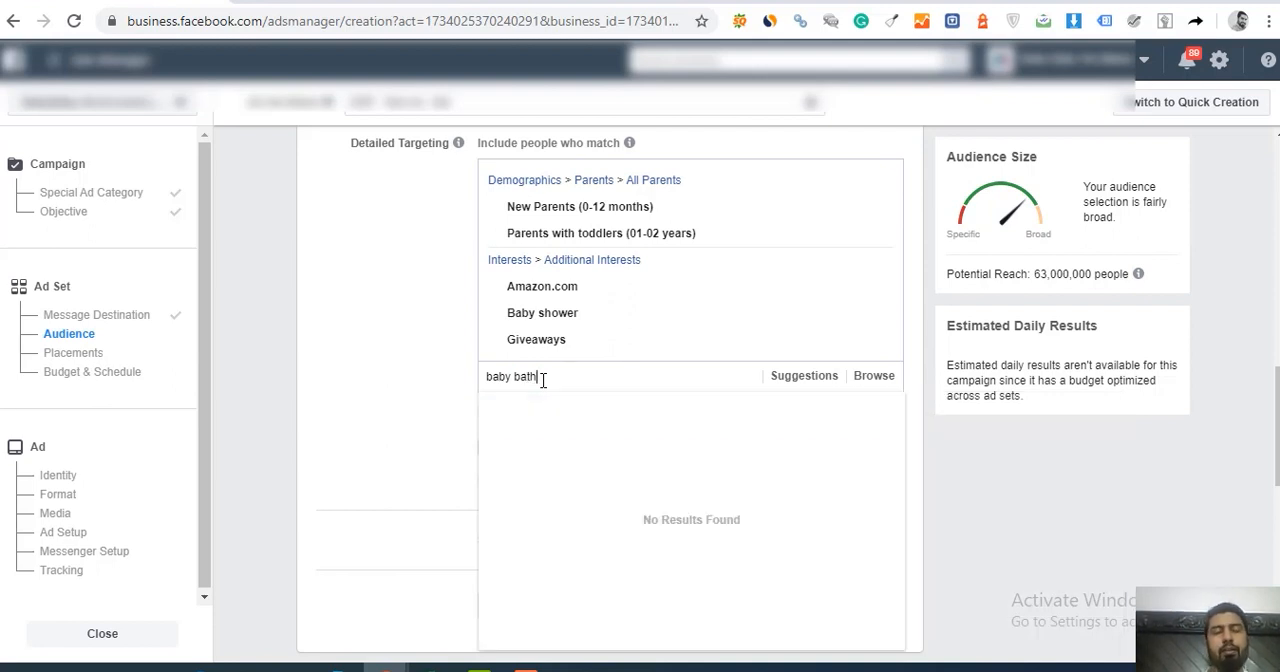
triple_click(543, 378)
type("baby")
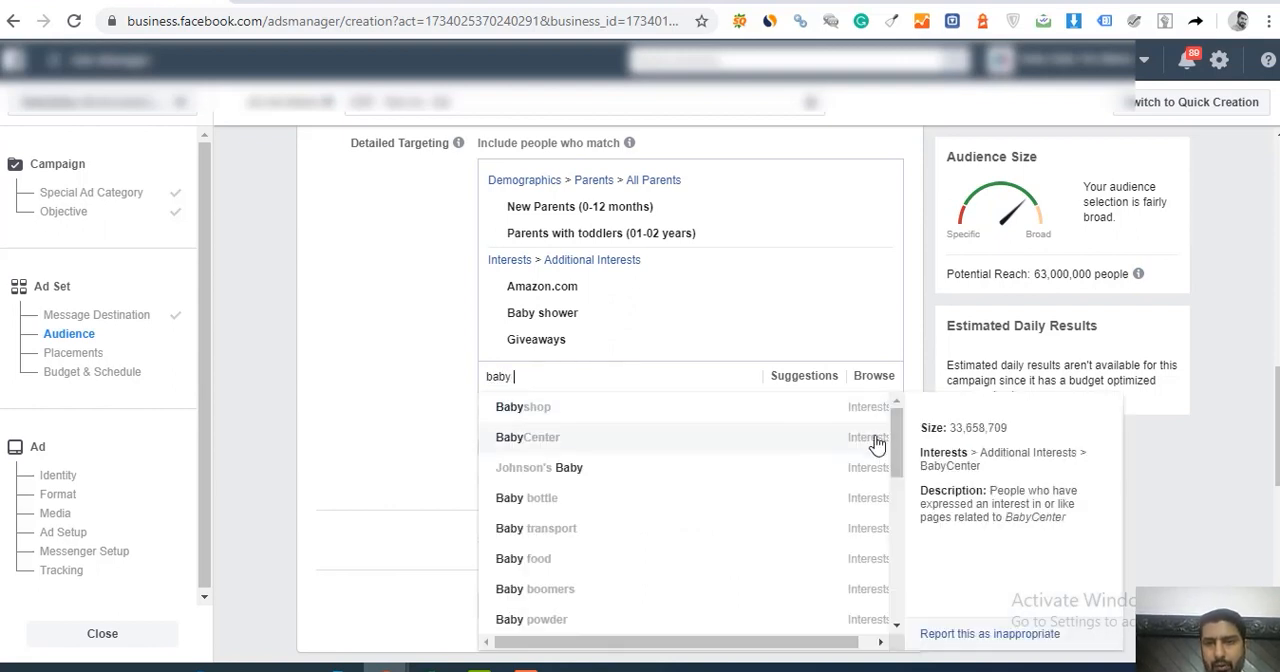
mouse_move(891, 435)
left_mouse_down()
mouse_move(898, 590)
mouse_move(900, 452)
left_mouse_up()
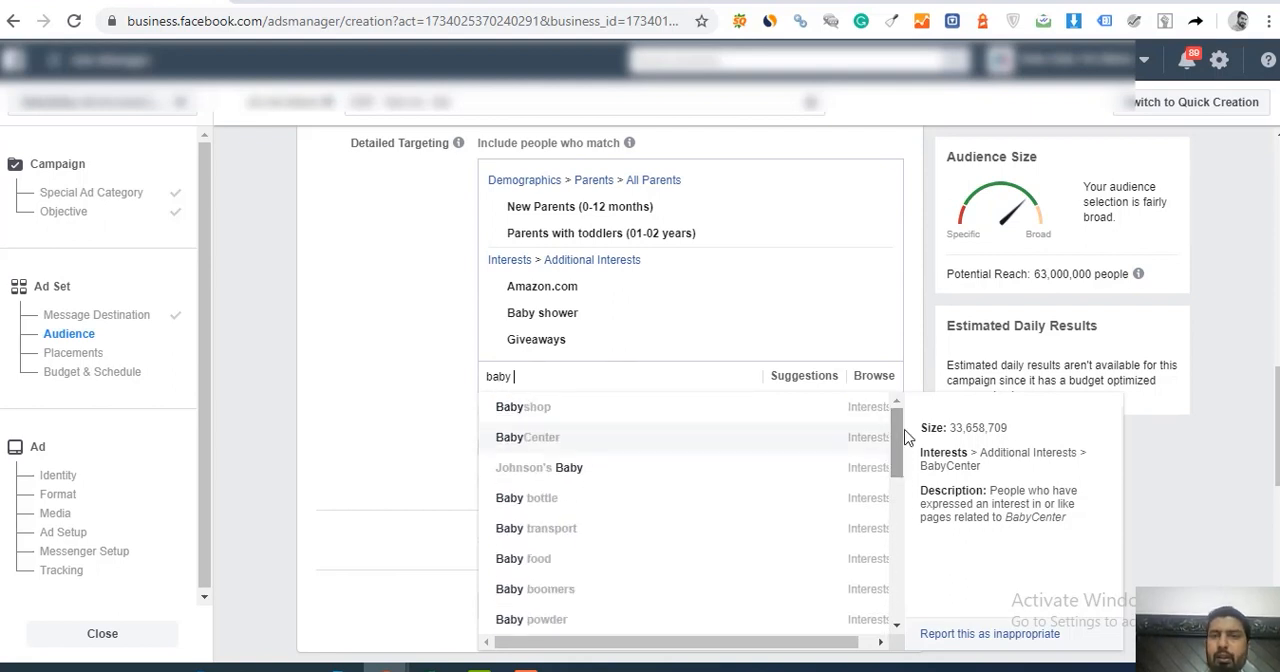
double_click(573, 373)
left_click(573, 373)
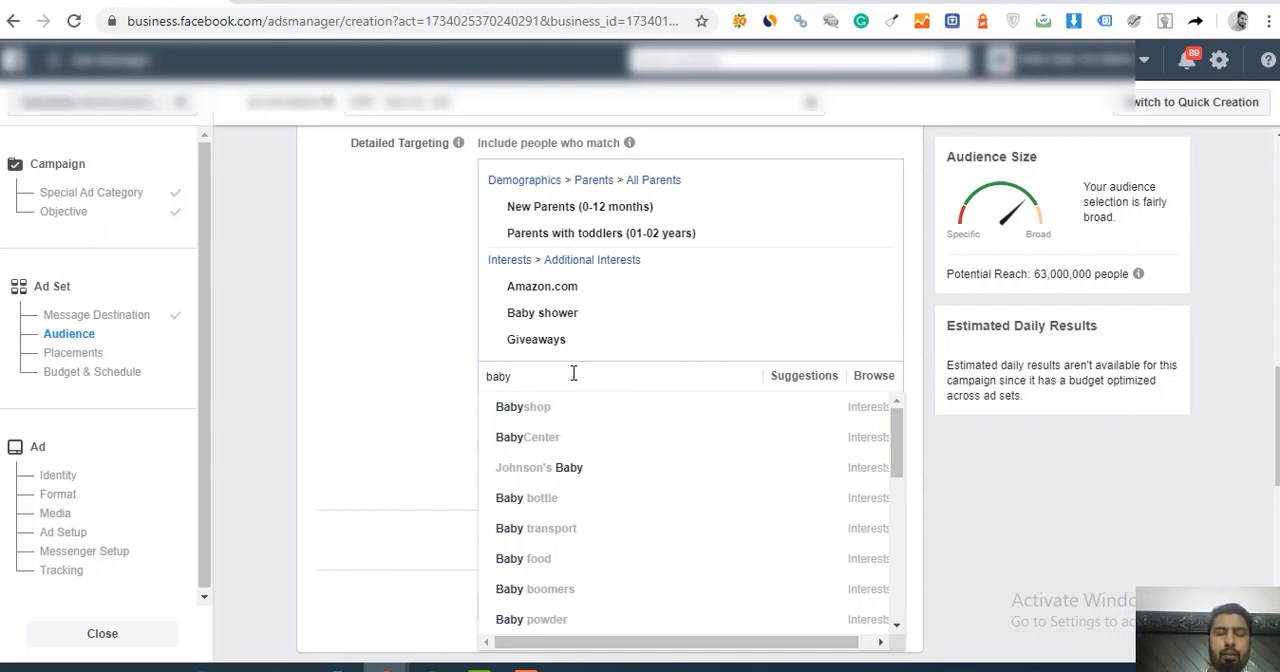
Step: Search the detailed targeting for "baby bath" and "baby bath towel", and clear the search without adding anything
type("bath")
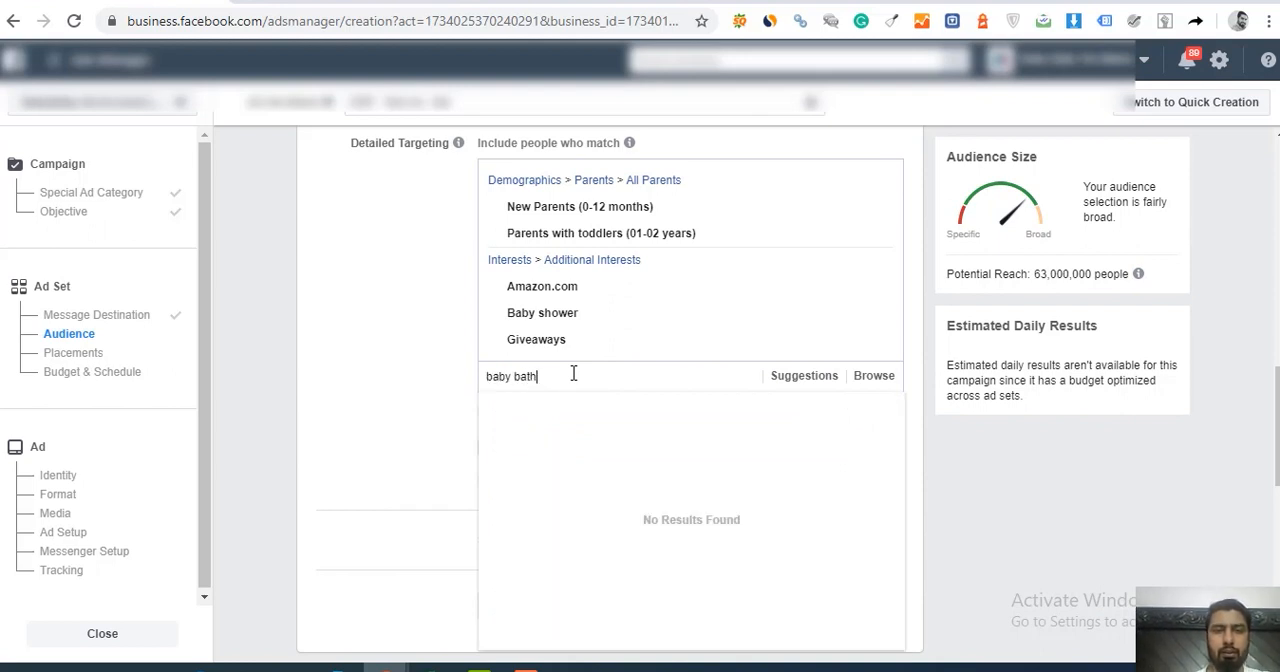
type(" towel")
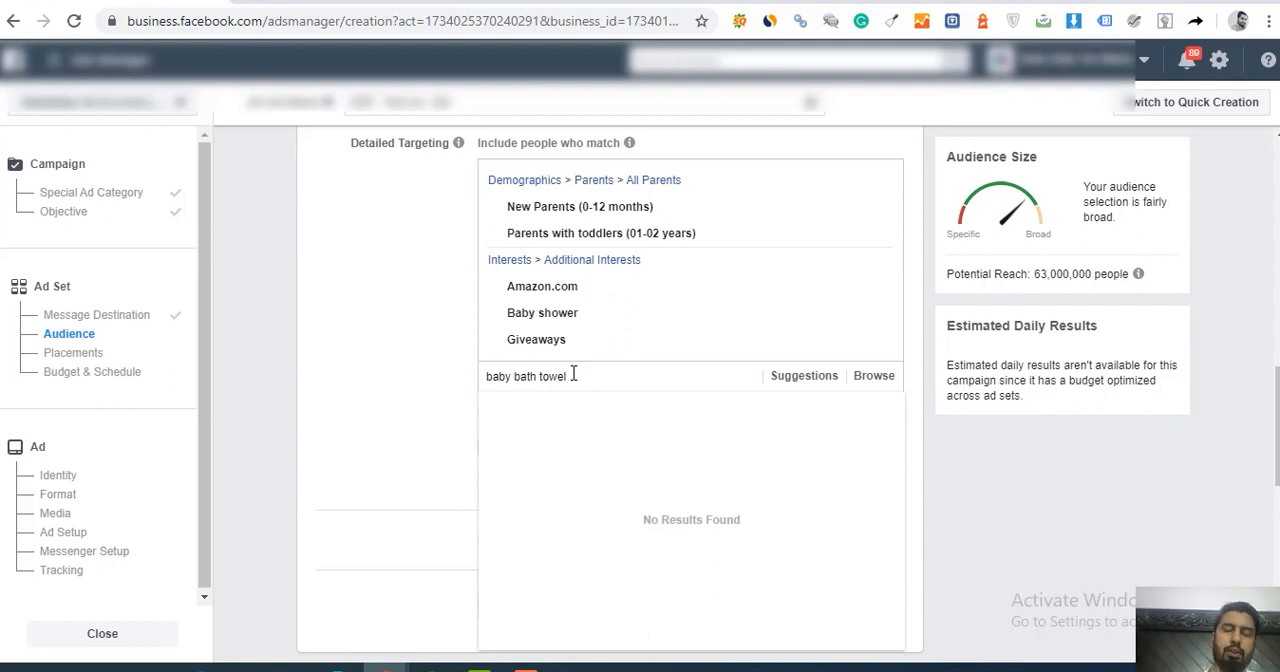
key("ctrl+shift+Left")
key("ctrl+shift+Left")
key("ctrl+shift+Left")
key("BackSpace")
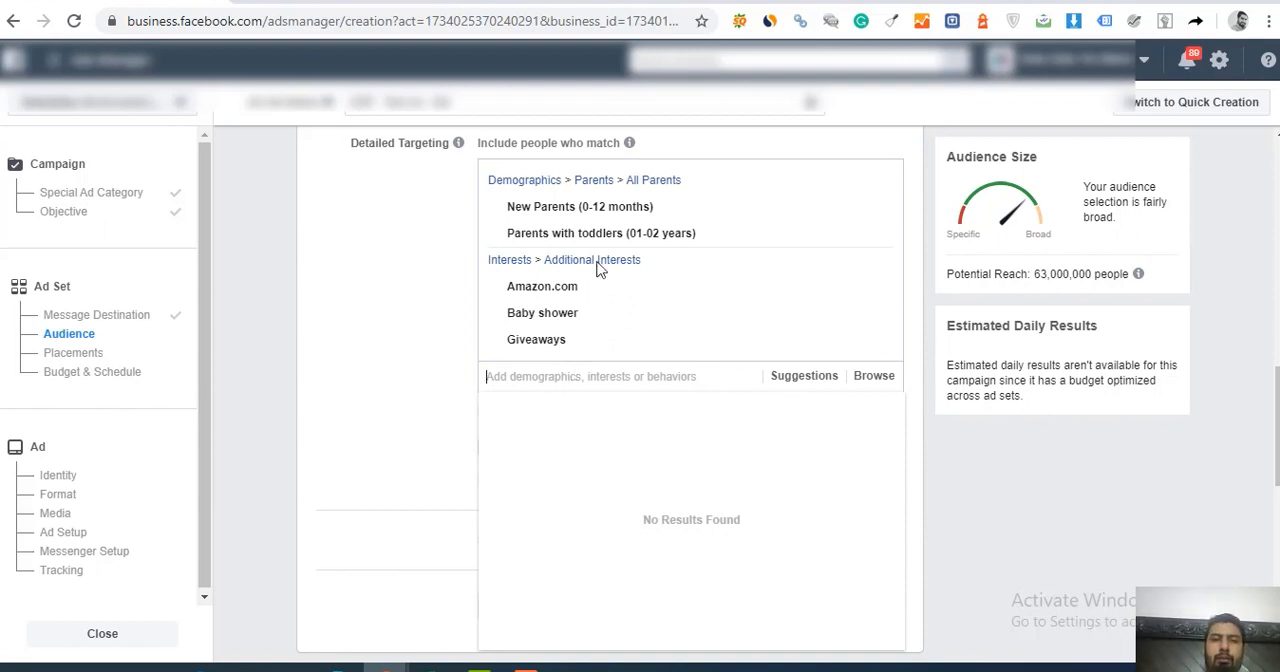
mouse_move(600, 206)
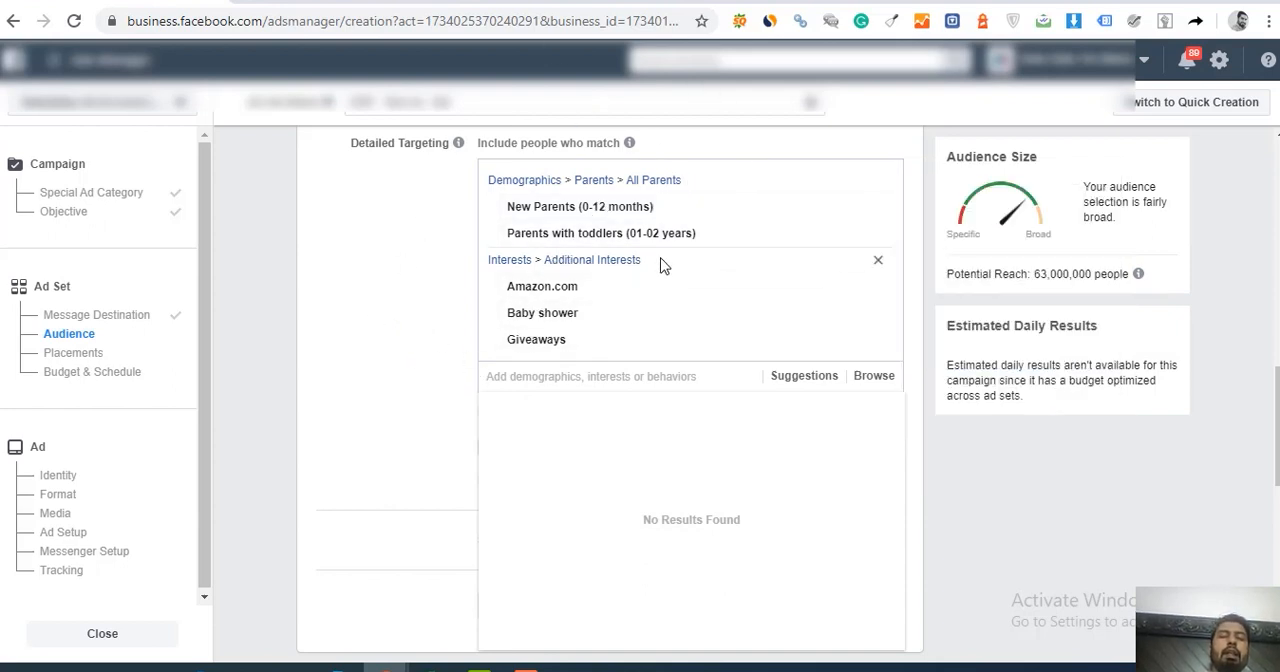
mouse_move(557, 322)
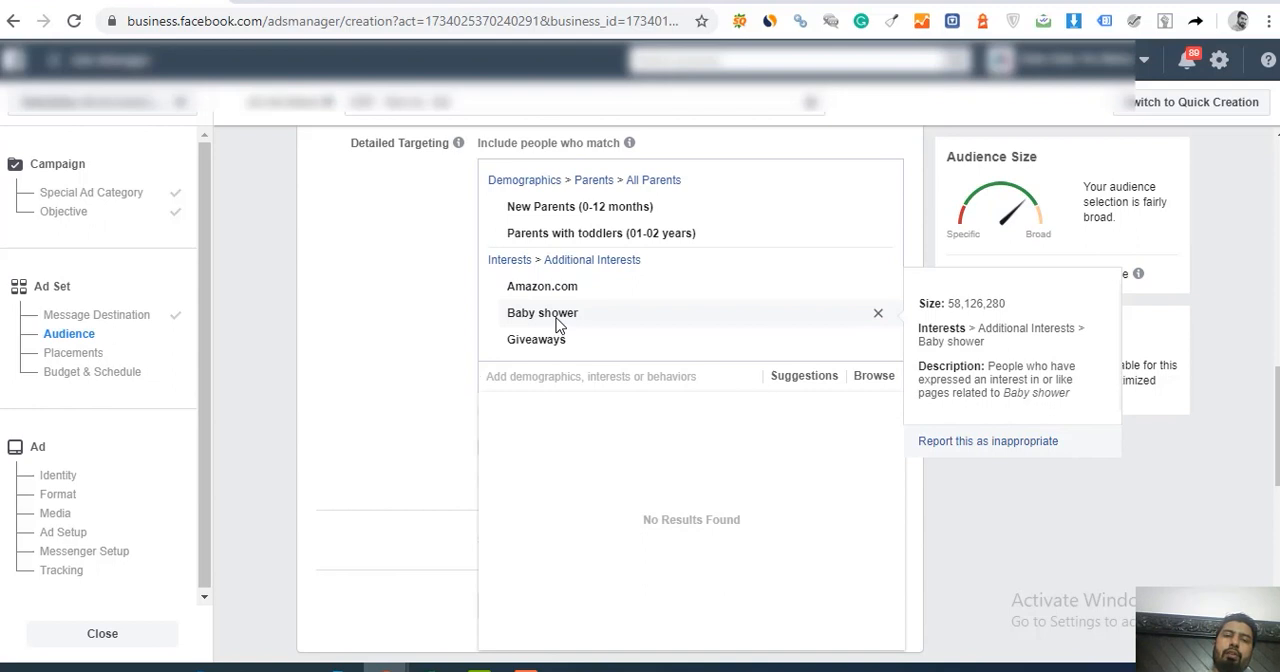
mouse_move(601, 243)
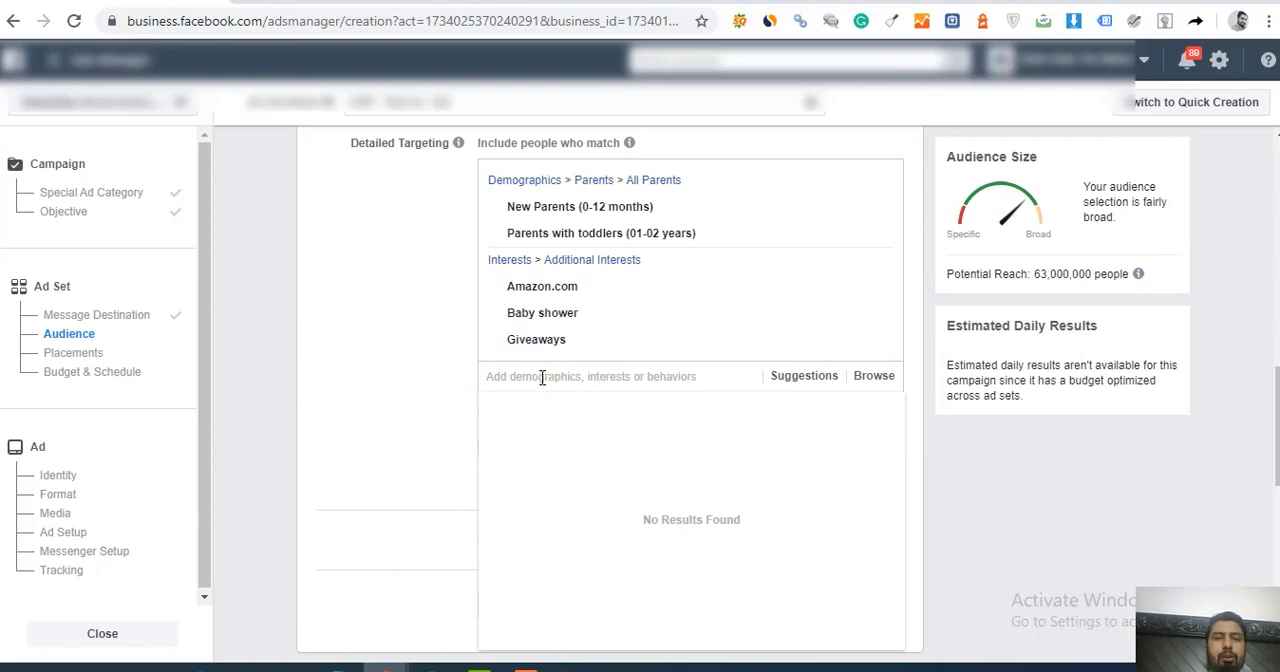
Step: Search the detailed targeting for "gifts" and include people with the Thirty-One Gifts employer
type("gifts")
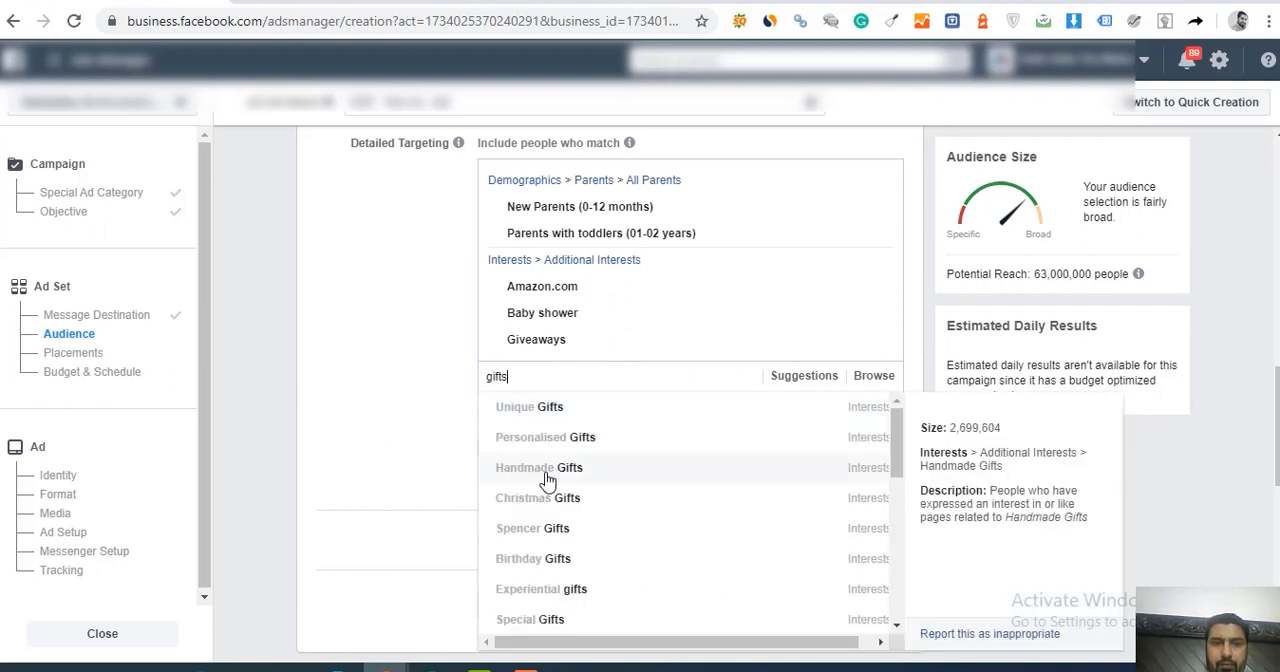
double_click(511, 376)
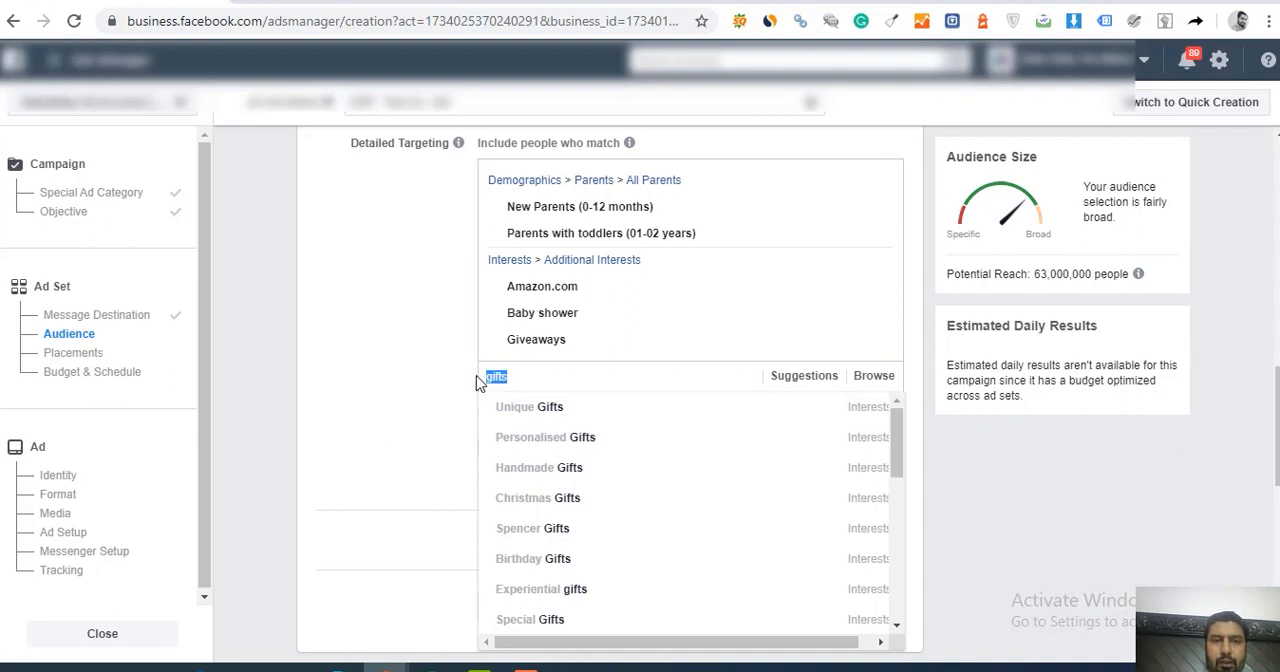
left_click(518, 375)
mouse_move(887, 435)
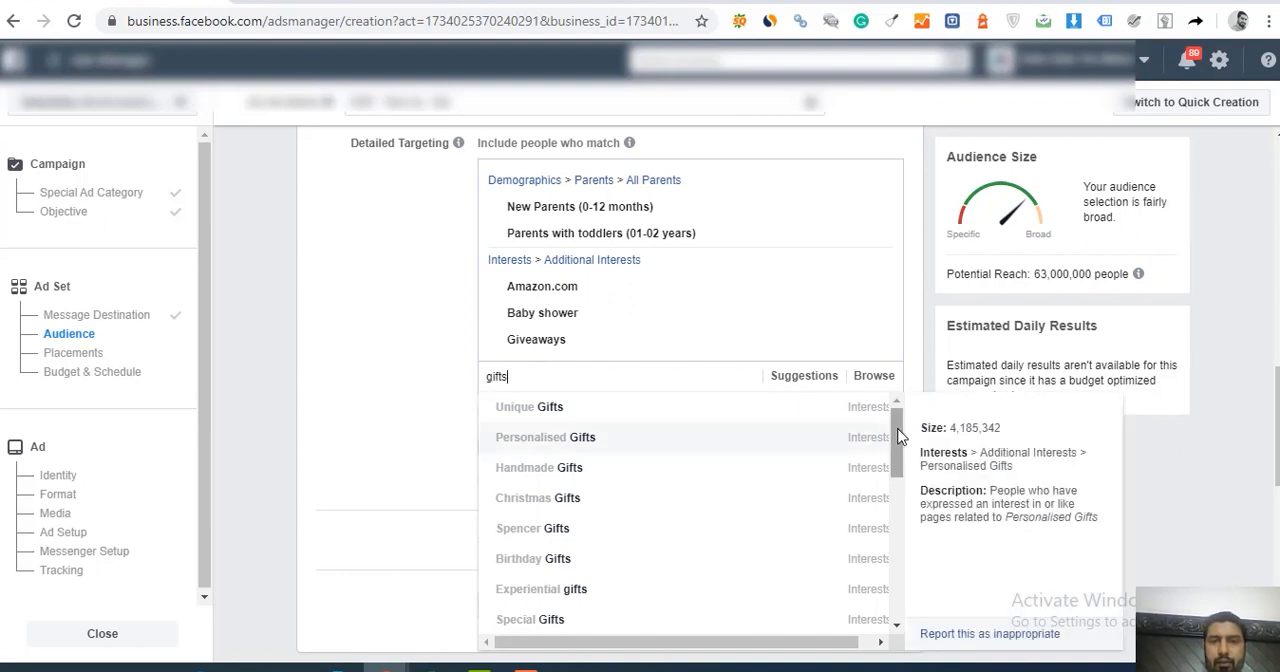
left_click_drag(898, 431, 885, 408)
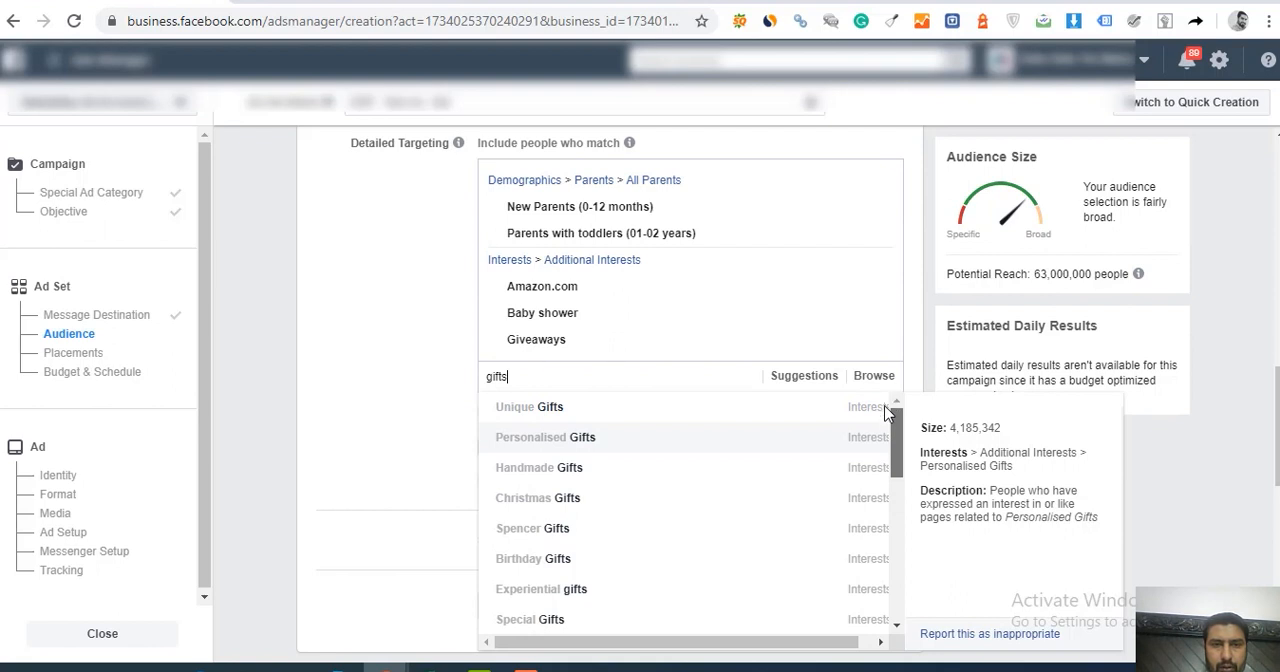
scroll(881, 445, "down", 2)
scroll(878, 470, "down", 2)
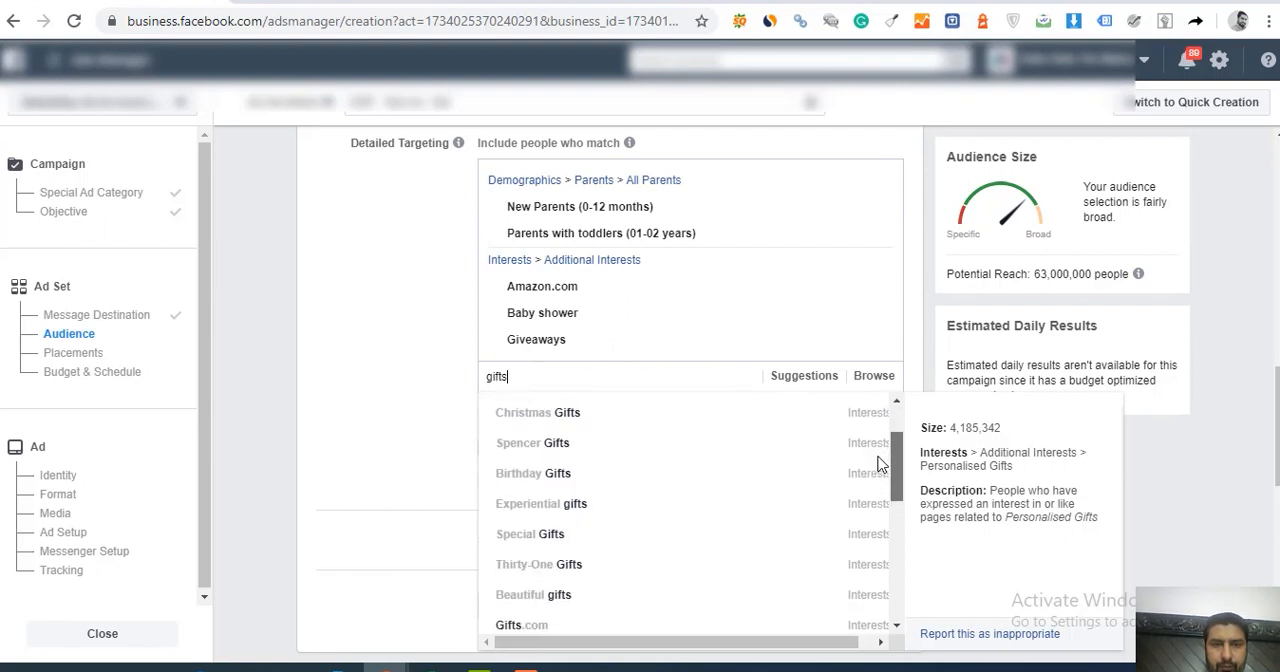
scroll(876, 478, "down", 2)
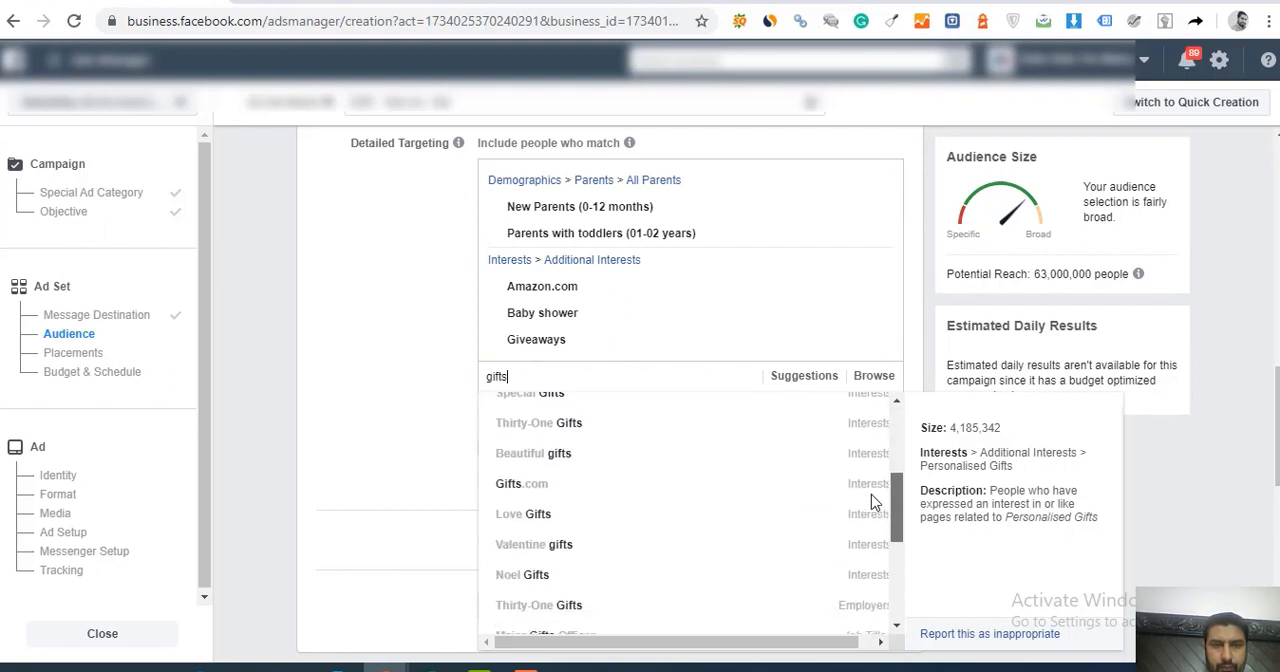
scroll(872, 502, "down", 2)
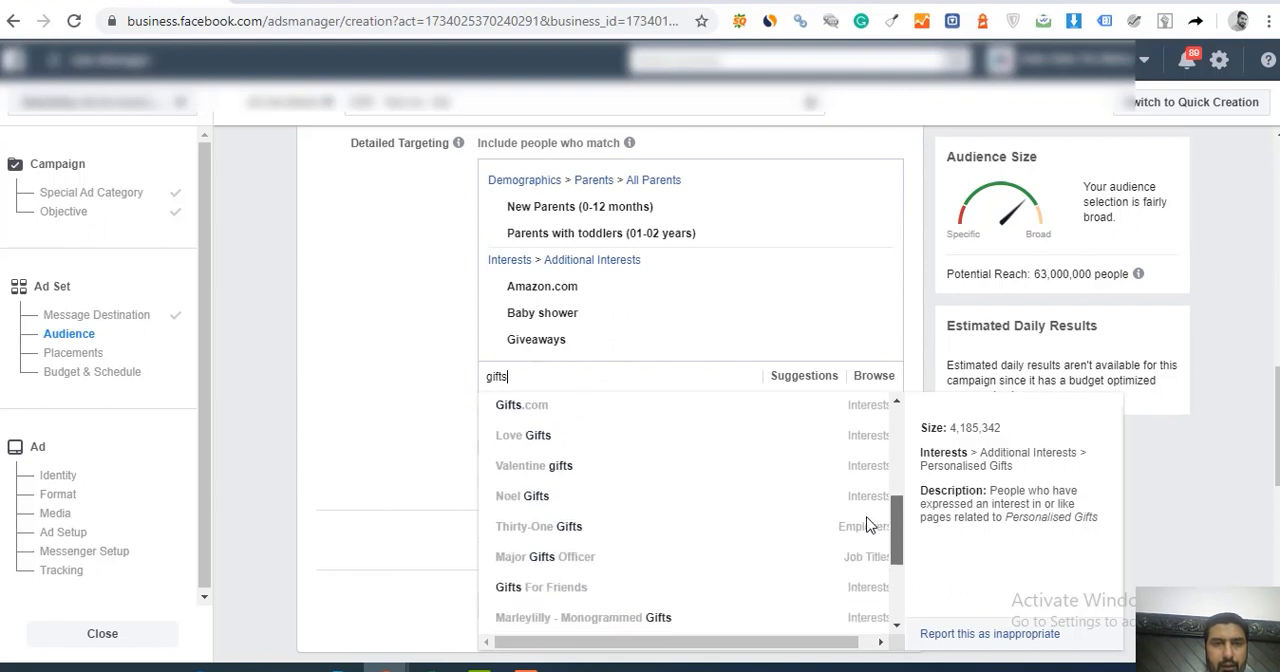
left_click(867, 526)
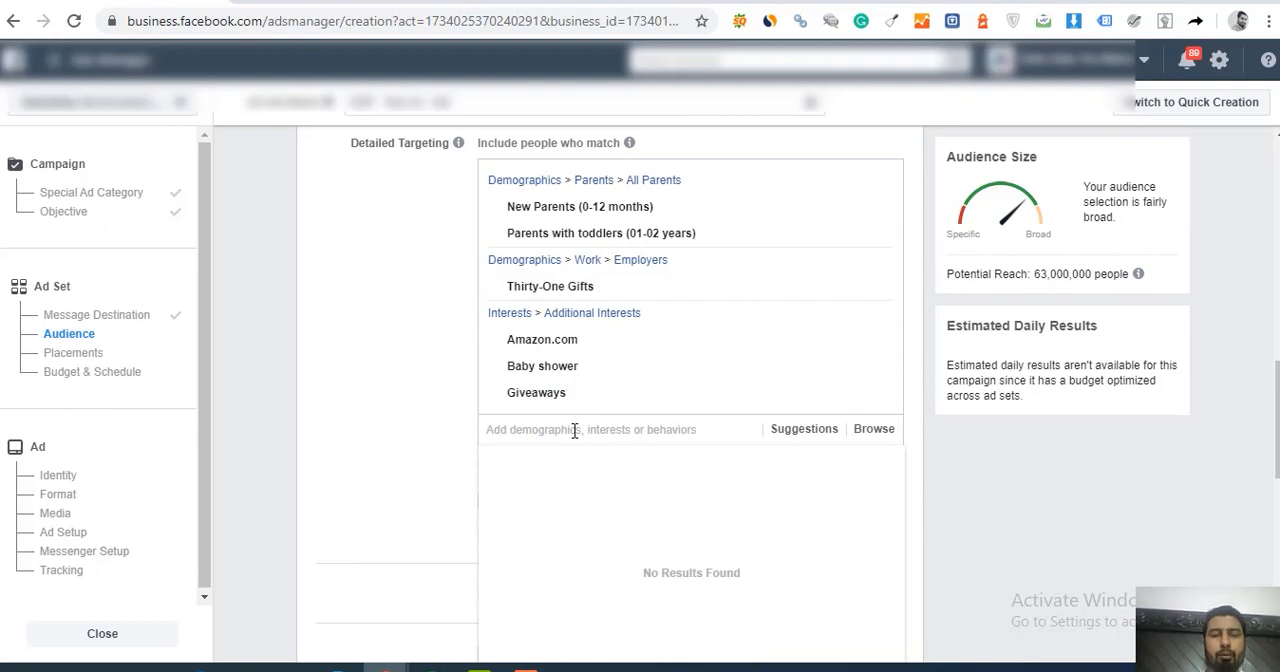
Step: Search the detailed targeting for "baby gifts" and "baby gift", clear the search and close the suggestions
type("baby gifts")
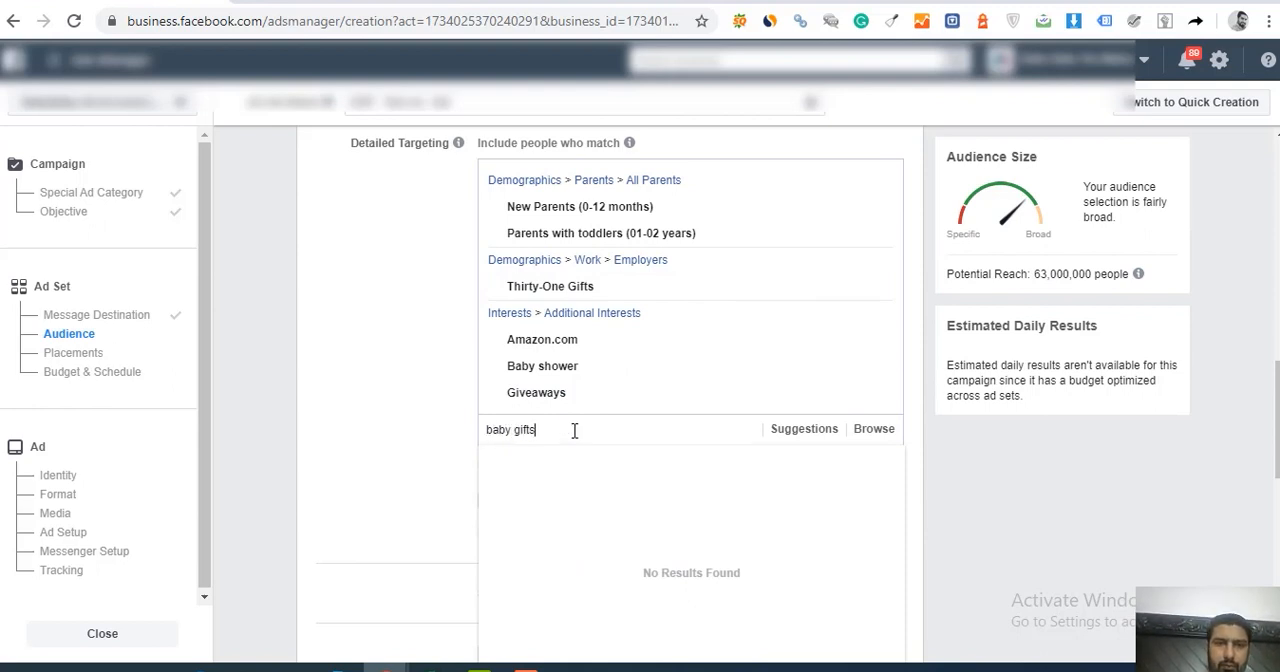
double_click(574, 430)
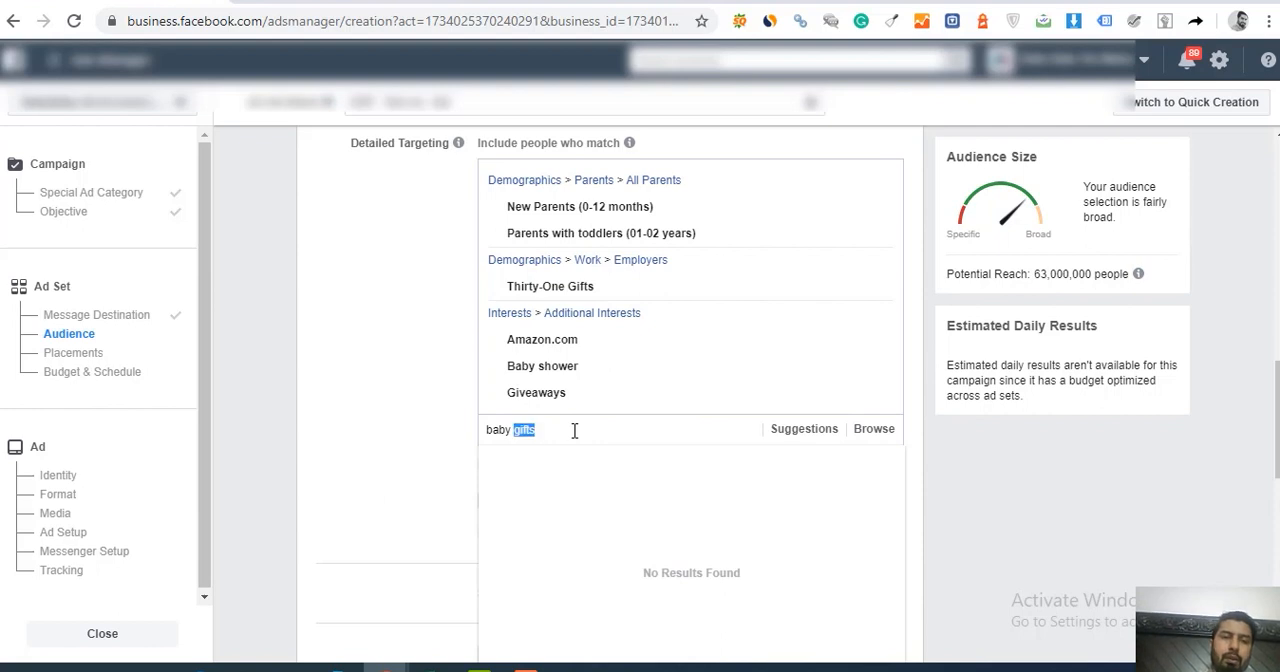
key("BackSpace")
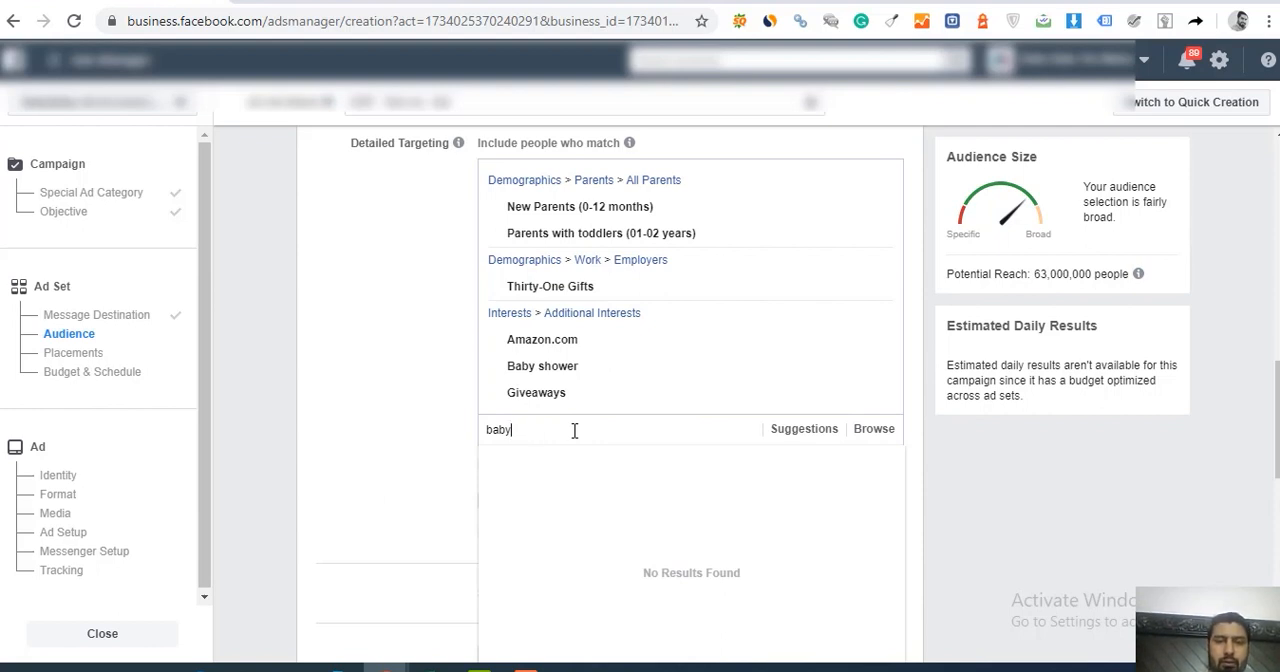
type("gift")
key("BackSpace")
key("BackSpace")
key("BackSpace")
key("BackSpace")
key("BackSpace")
key("BackSpace")
key("BackSpace")
key("BackSpace")
key("BackSpace")
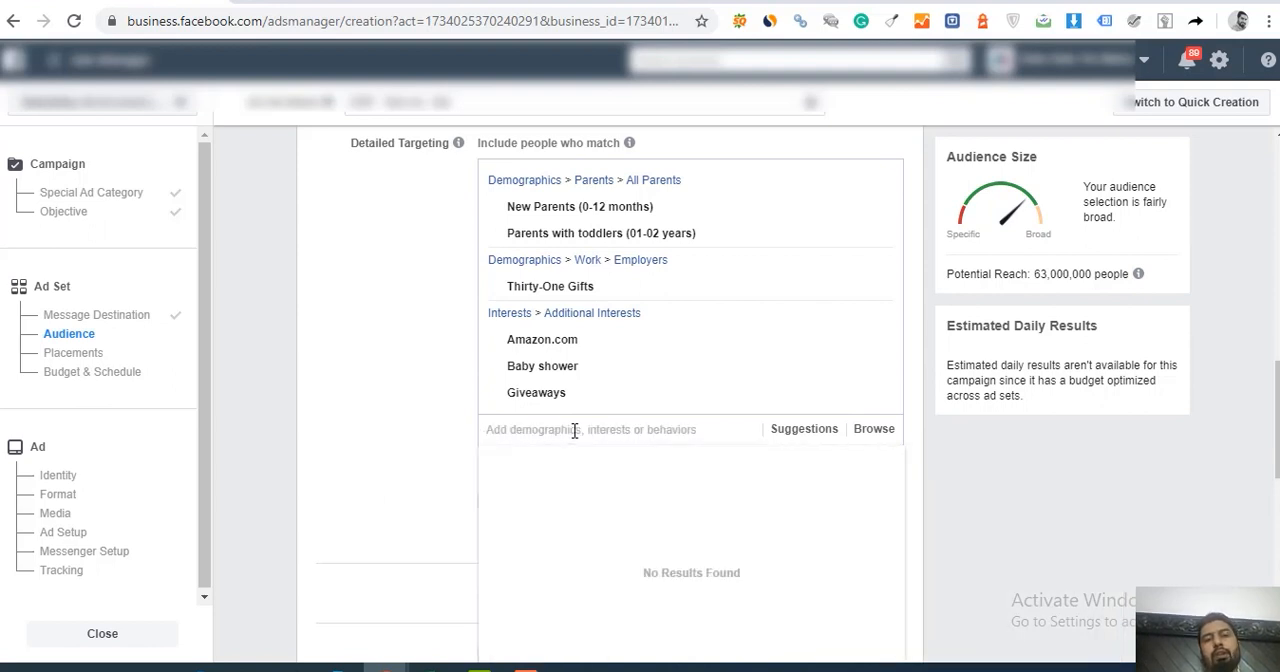
left_click(1110, 493)
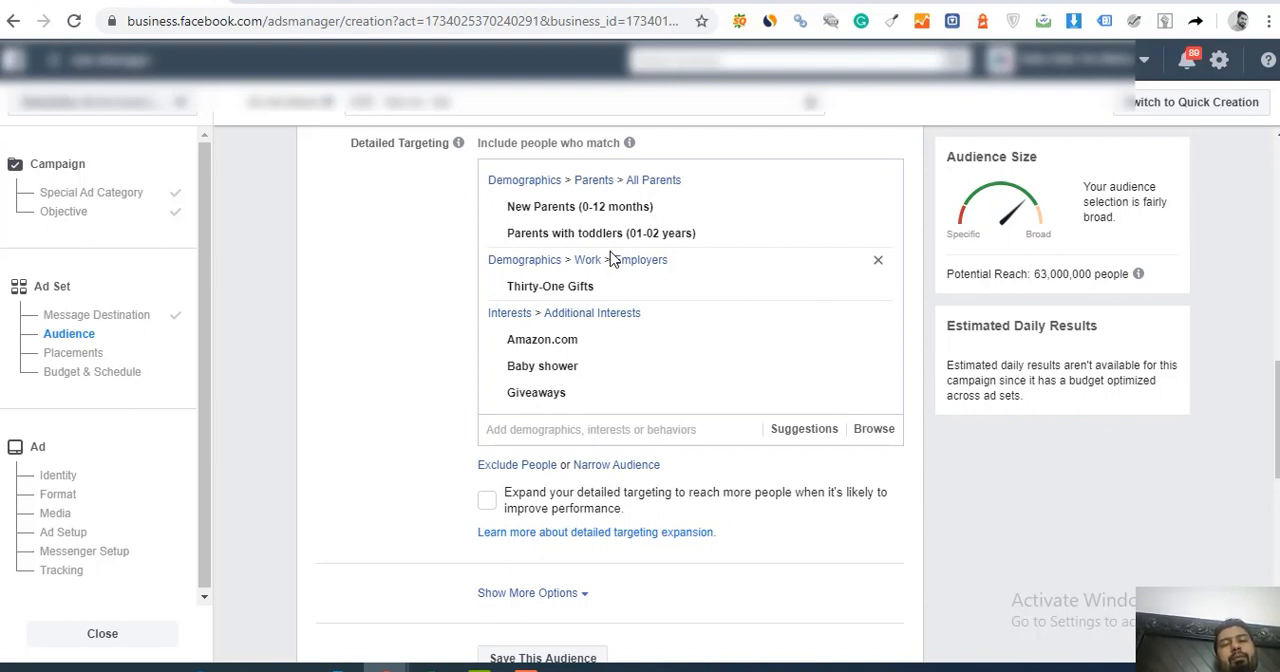
Step: Review the audience's location, gender and detailed targeting, and expand the additional options to check Languages and Connections
mouse_move(595, 230)
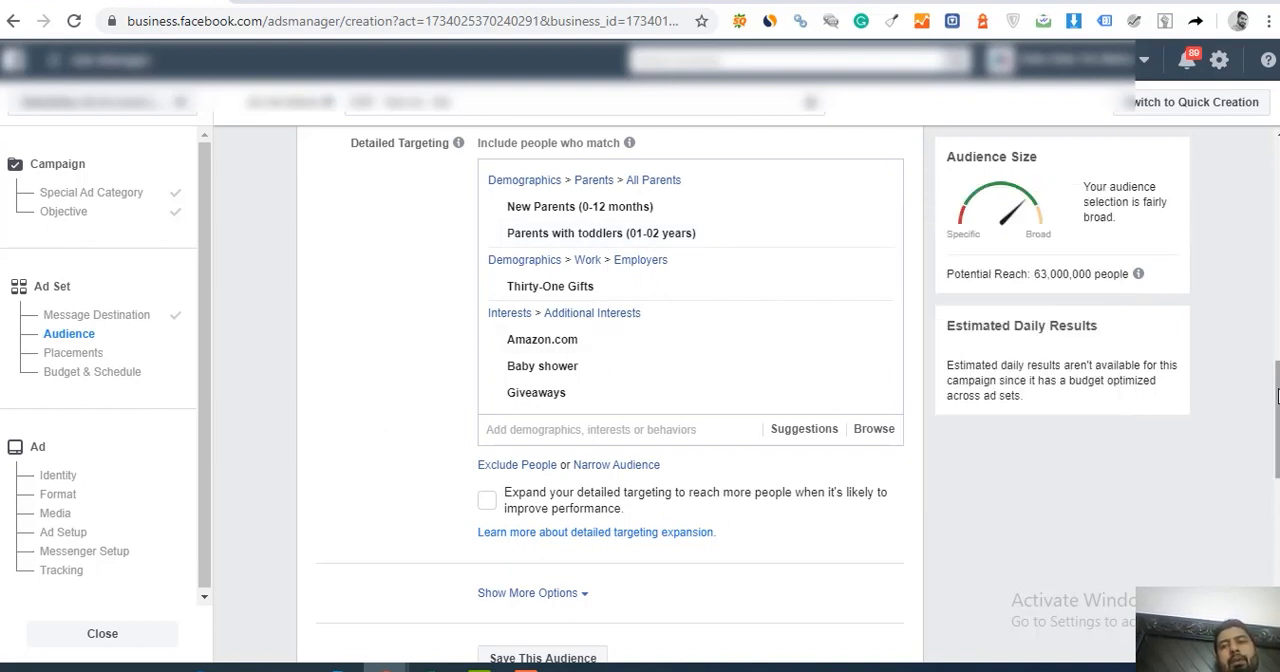
left_click_drag(1277, 397, 1277, 434)
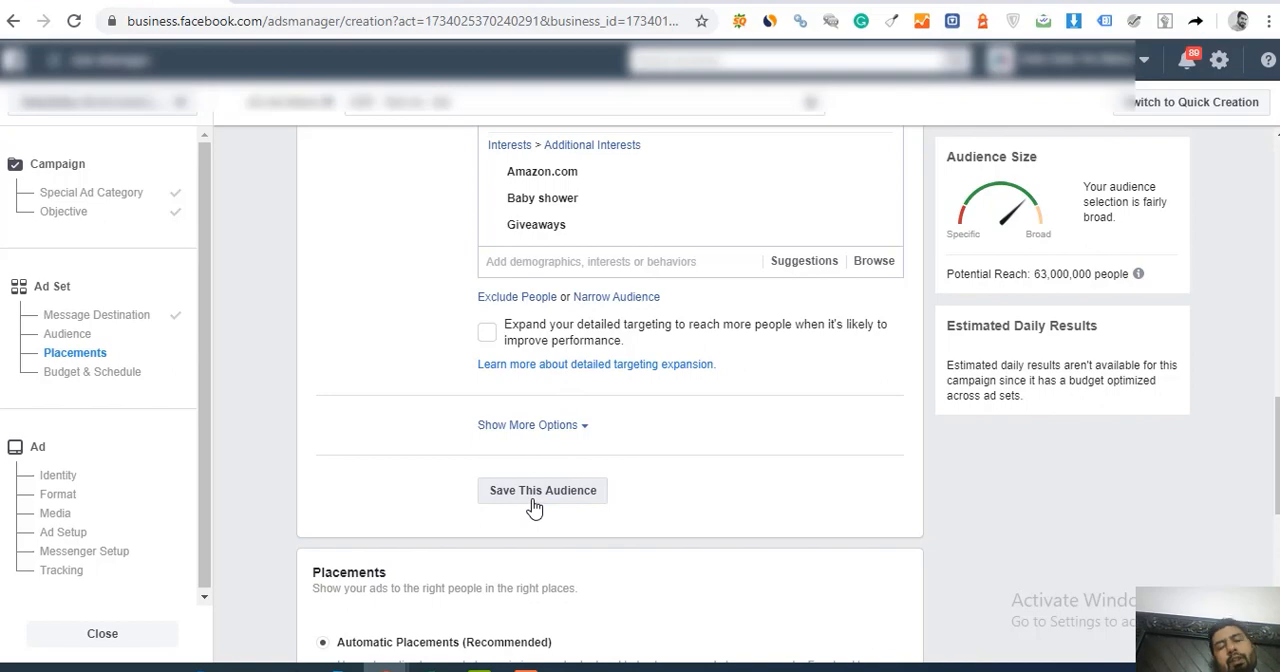
scroll(950, 345, "up", 4)
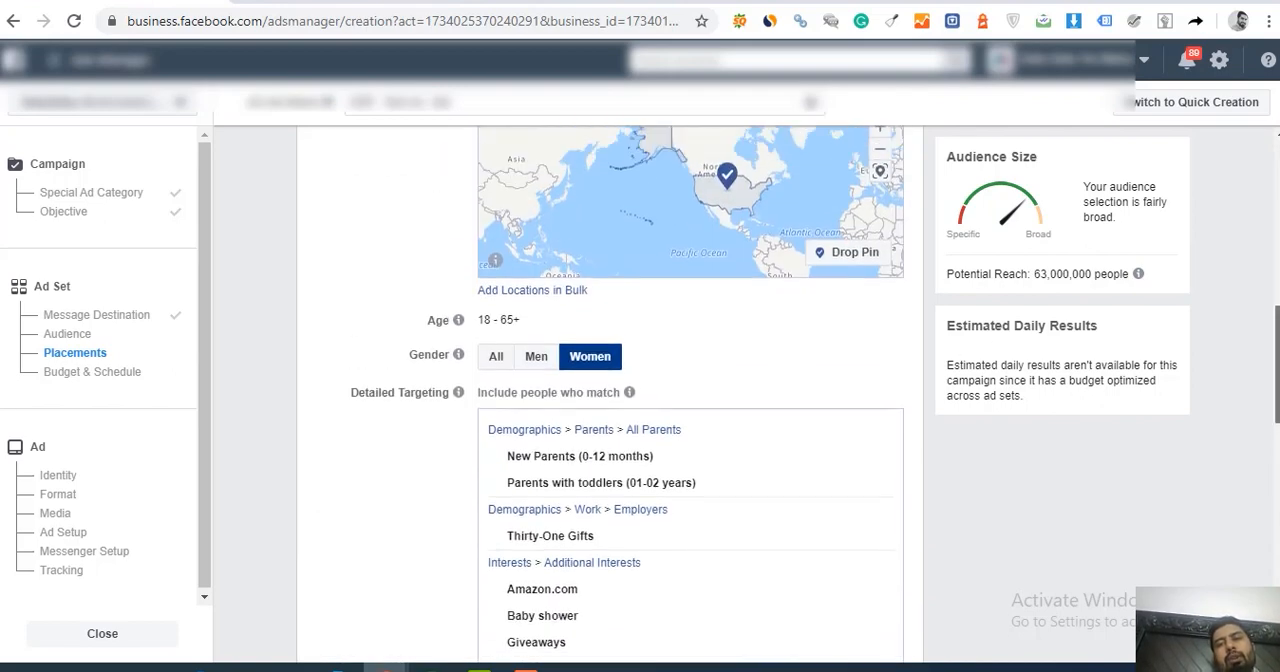
scroll(1276, 318, "up", 4)
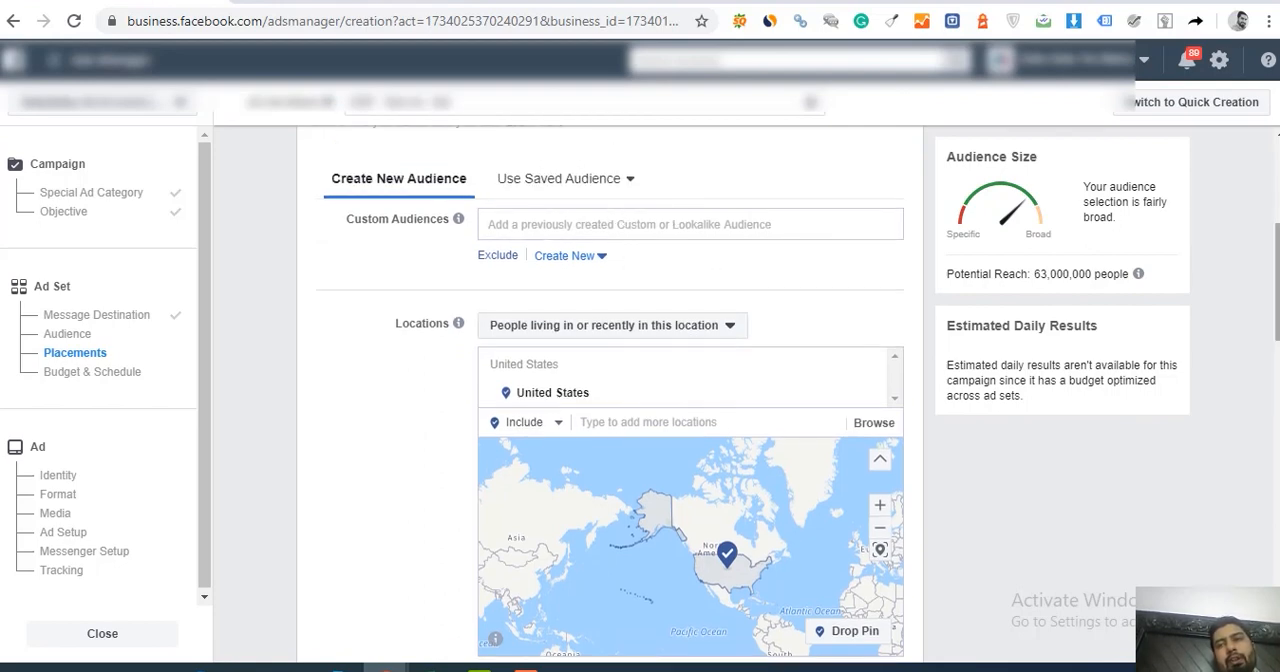
scroll(676, 217, "down", 7)
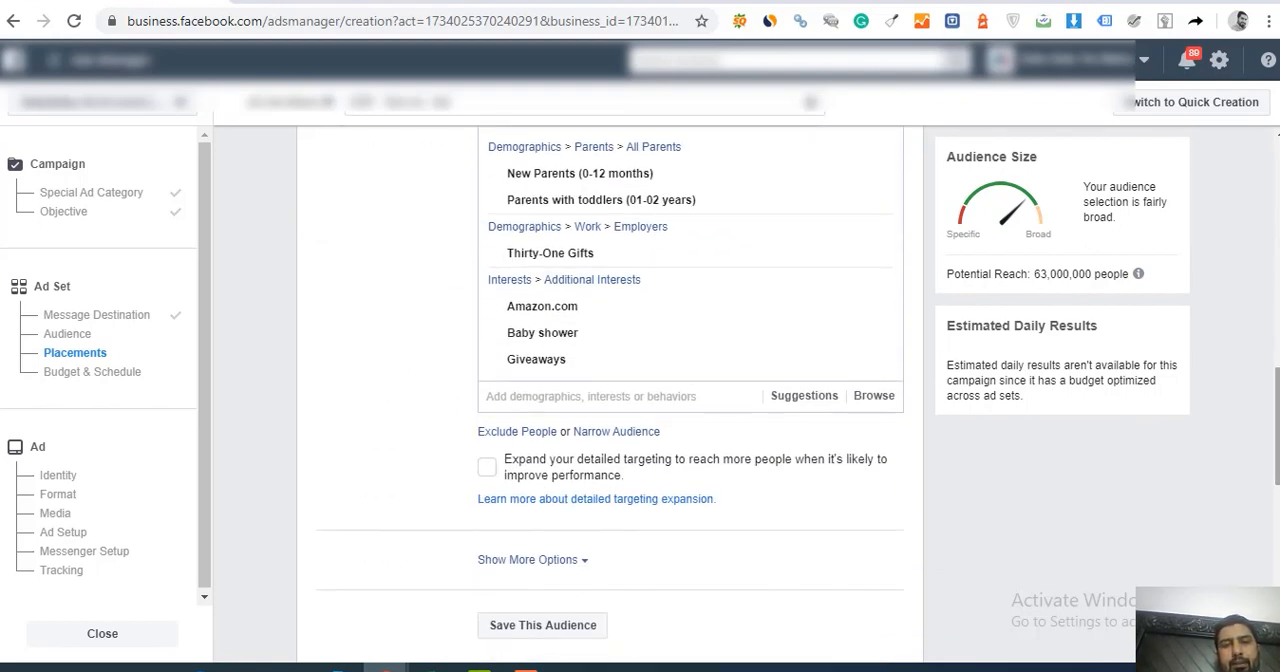
left_click(553, 560)
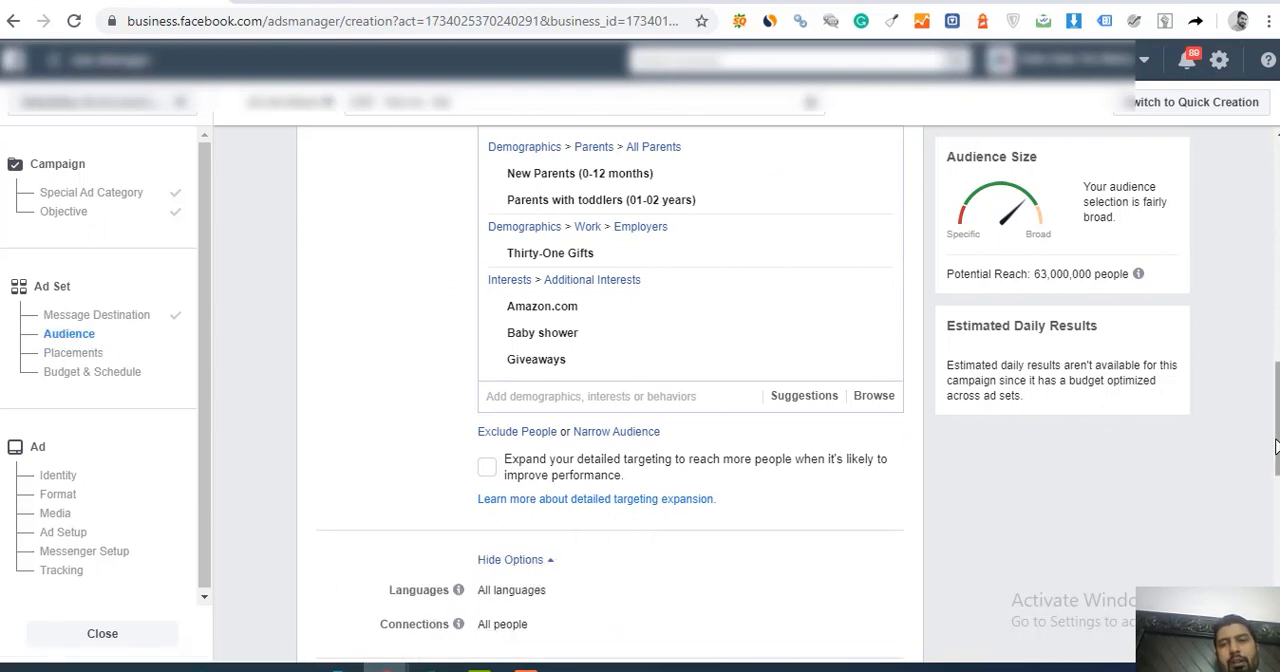
scroll(610, 400, "down", 2)
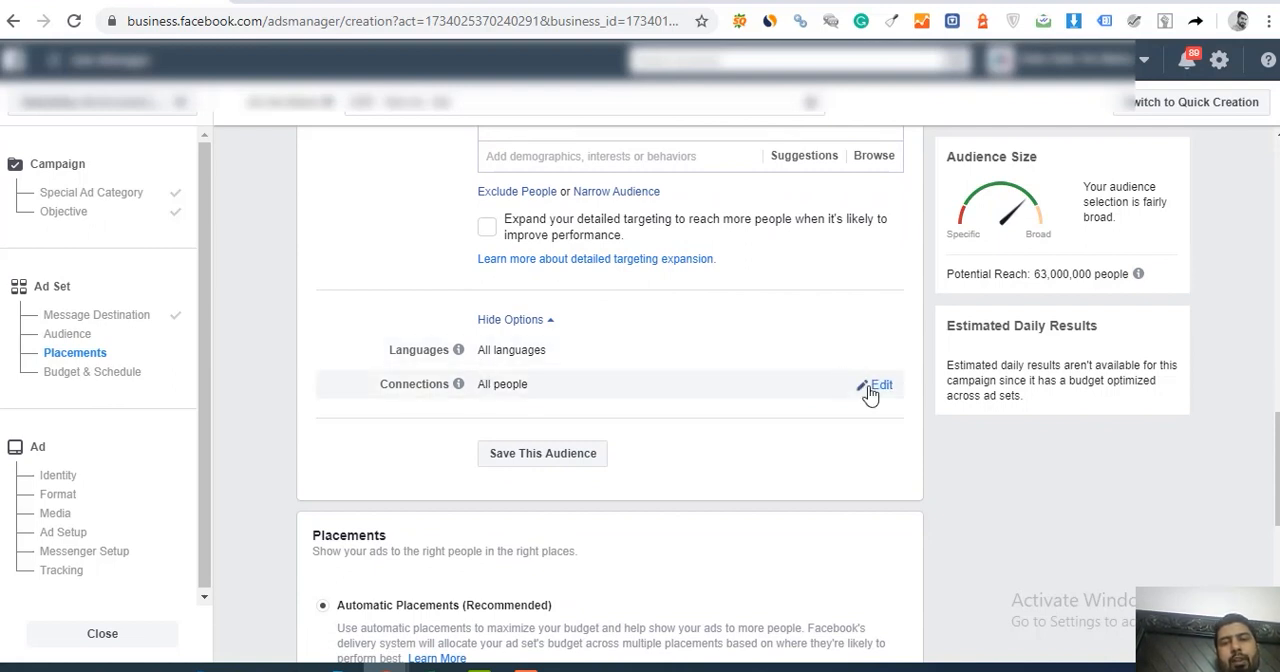
mouse_move(460, 390)
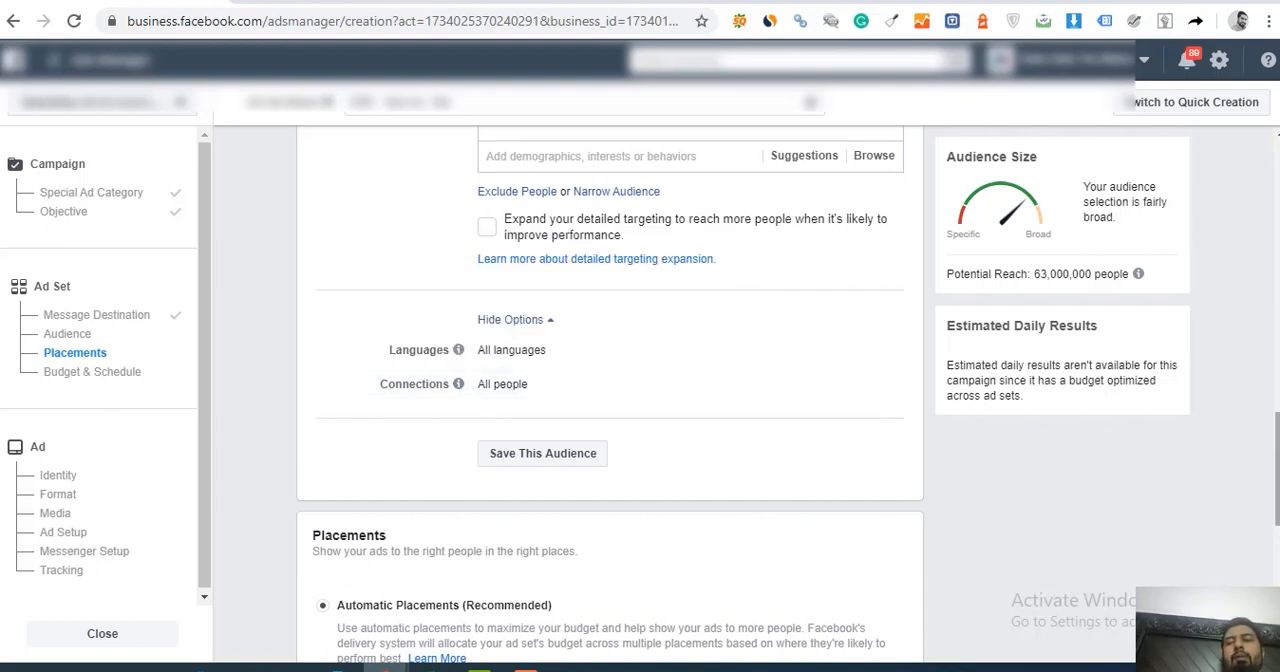
Step: Review the placements and check the available choices for Optimization for Ad Delivery, keeping Conversations
left_click_drag(1277, 428, 1275, 490)
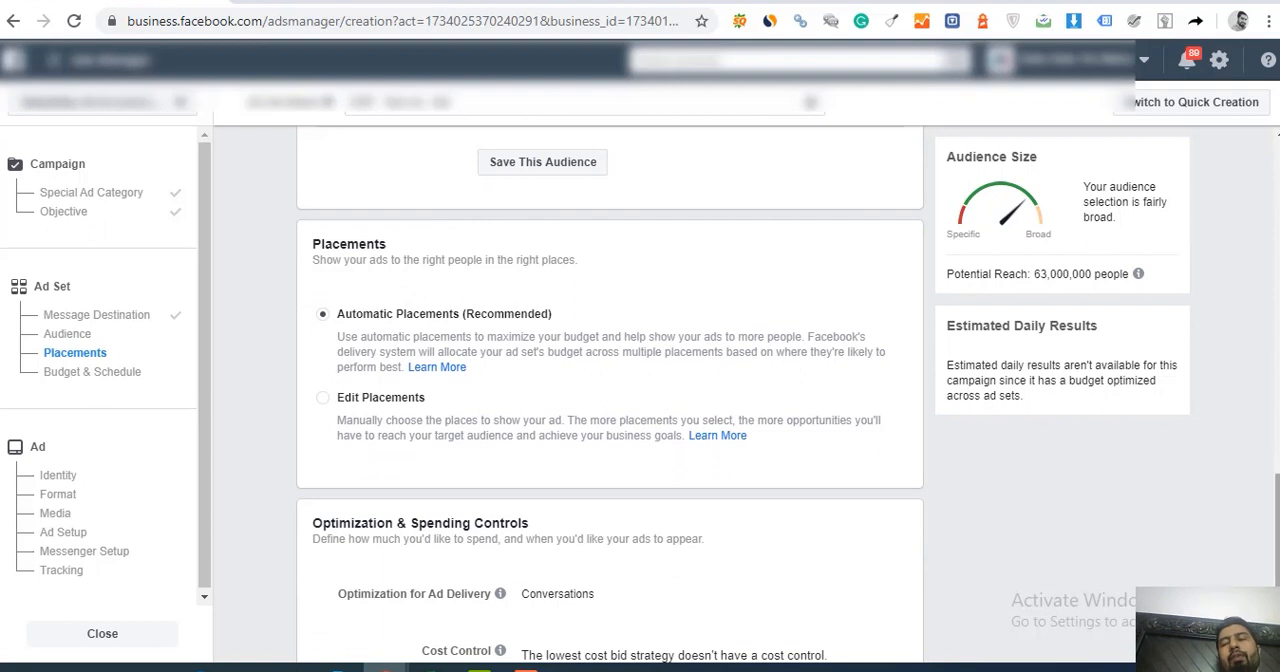
left_click_drag(1277, 507, 1277, 565)
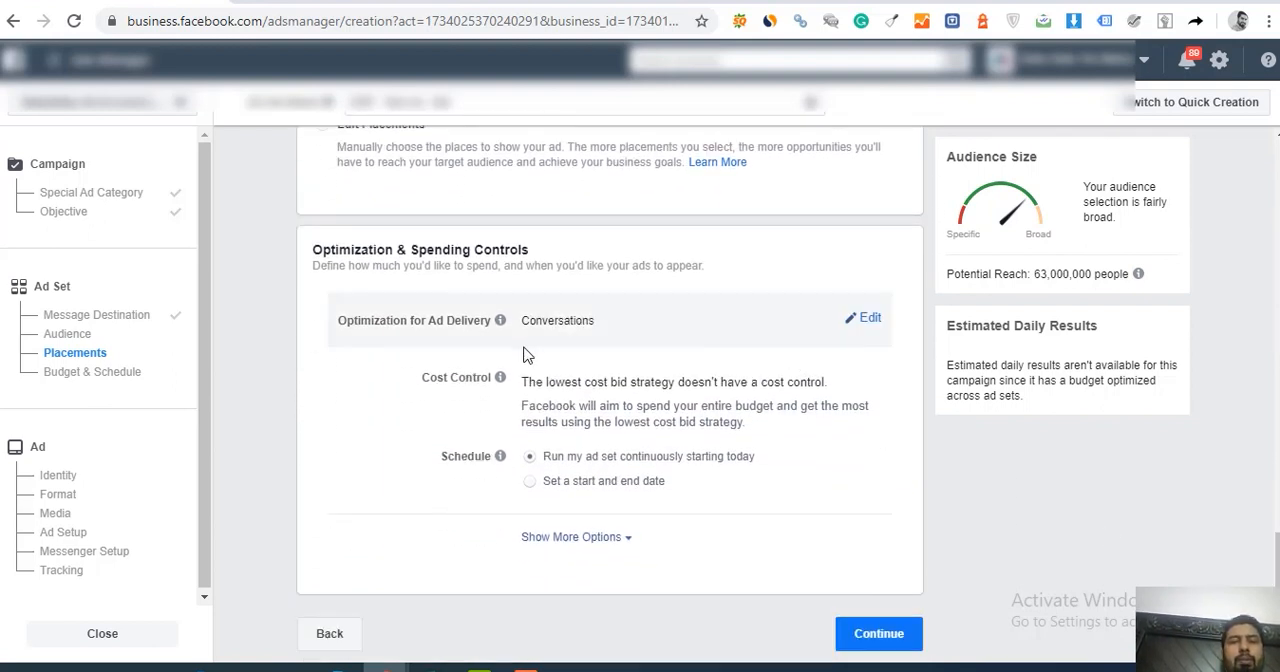
left_click(872, 322)
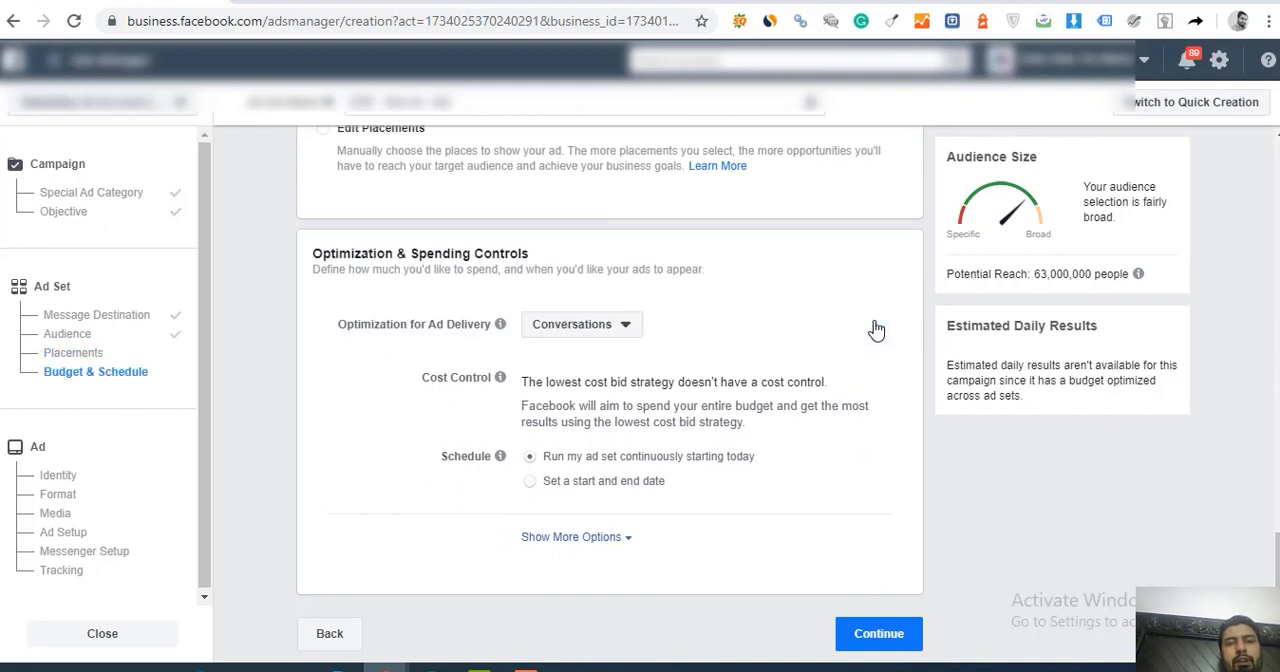
left_click(617, 330)
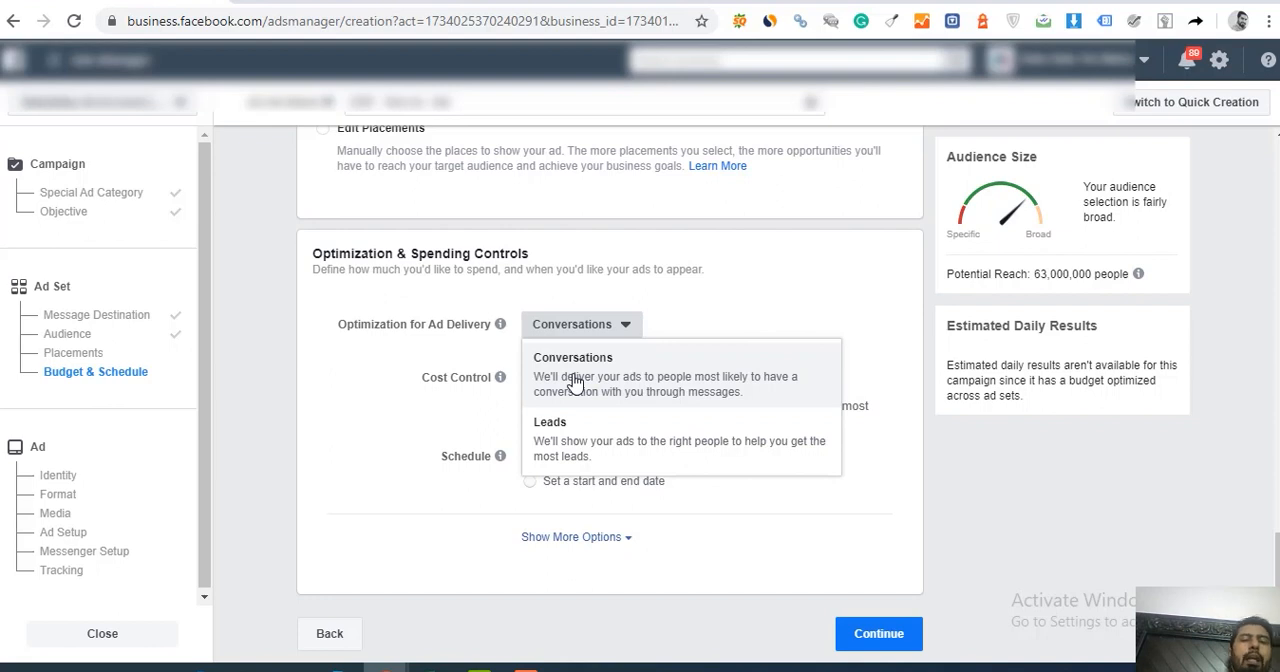
left_click(475, 396)
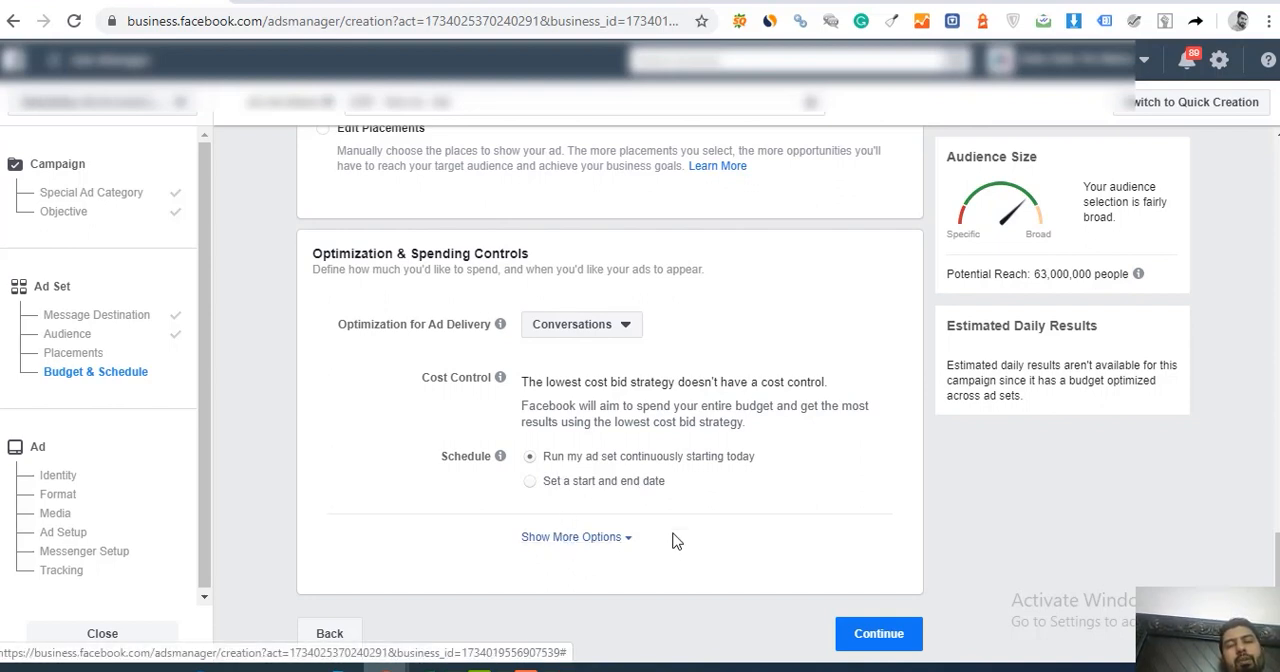
Step: Expand the additional spending options, check the ad set spend limits and charging basis, and collapse the options again
left_click(591, 538)
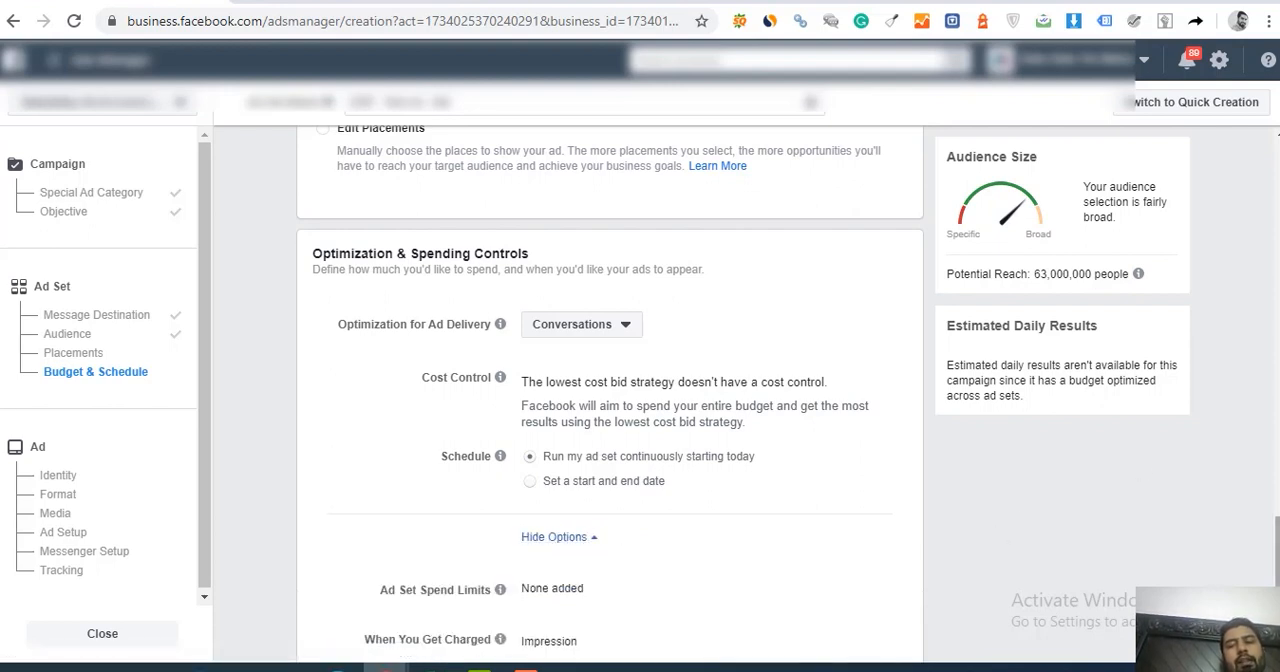
scroll(600, 624, "down", 1)
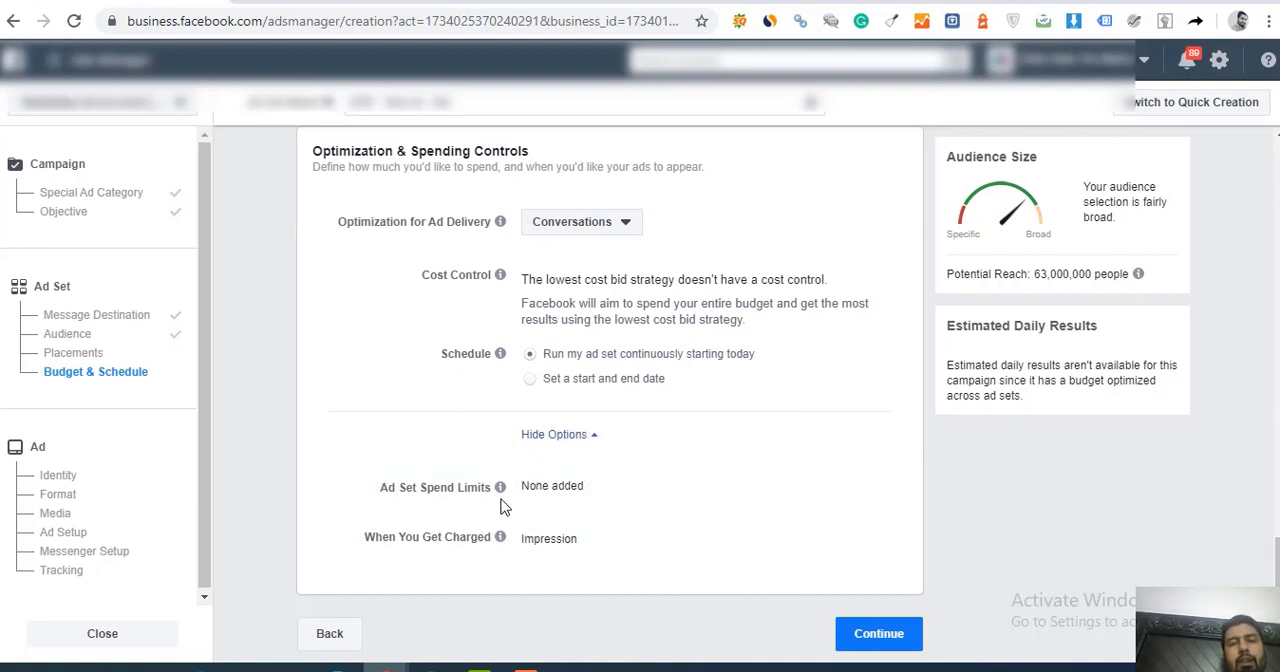
left_click(545, 435)
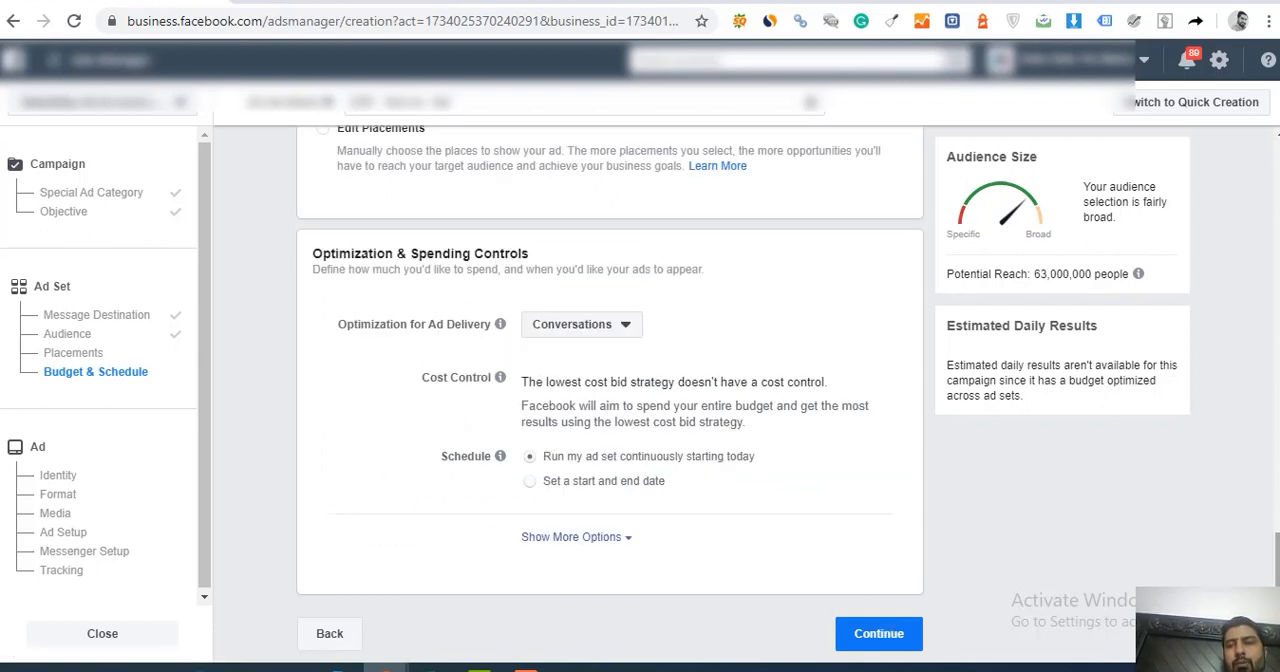
Step: Review the new ad set's detailed targeting criteria and check the audience's potential reach
left_click_drag(1274, 527, 1274, 393)
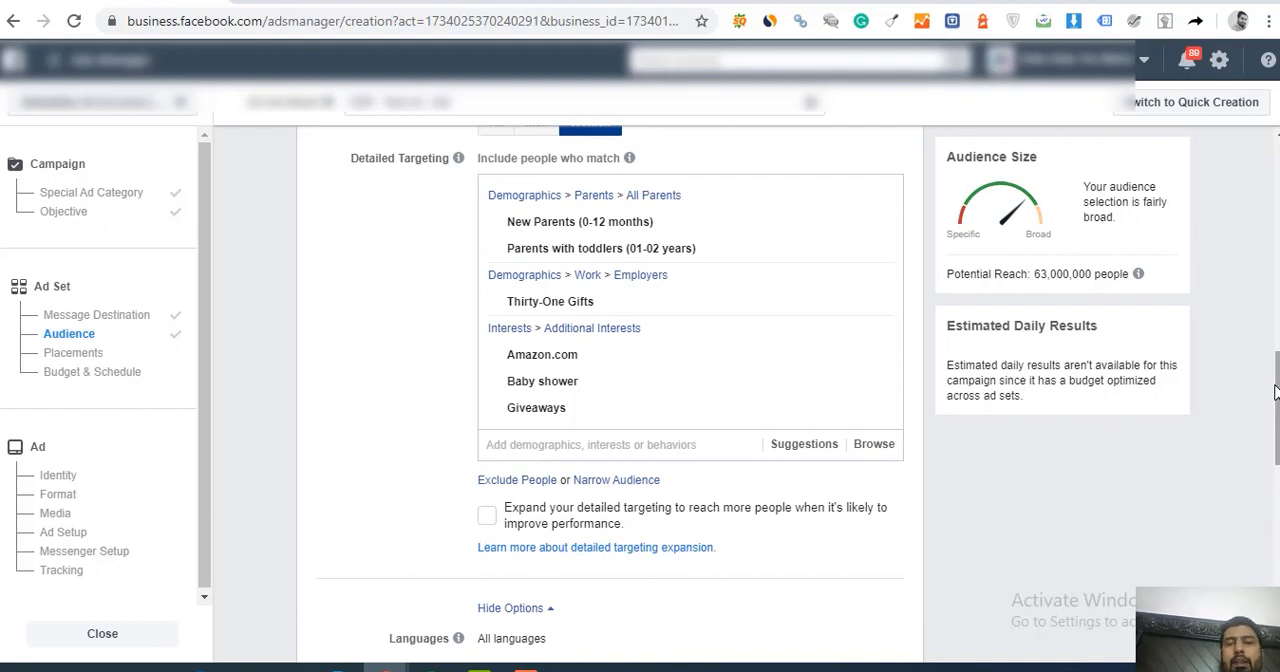
mouse_move(665, 255)
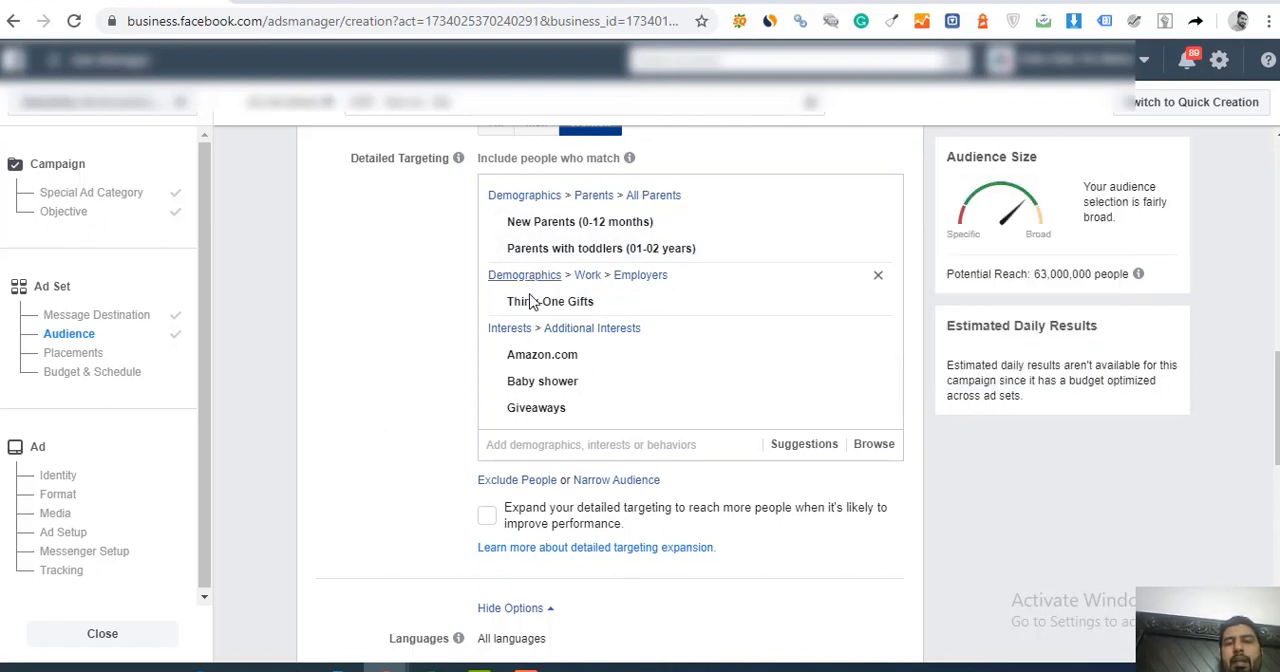
mouse_move(530, 318)
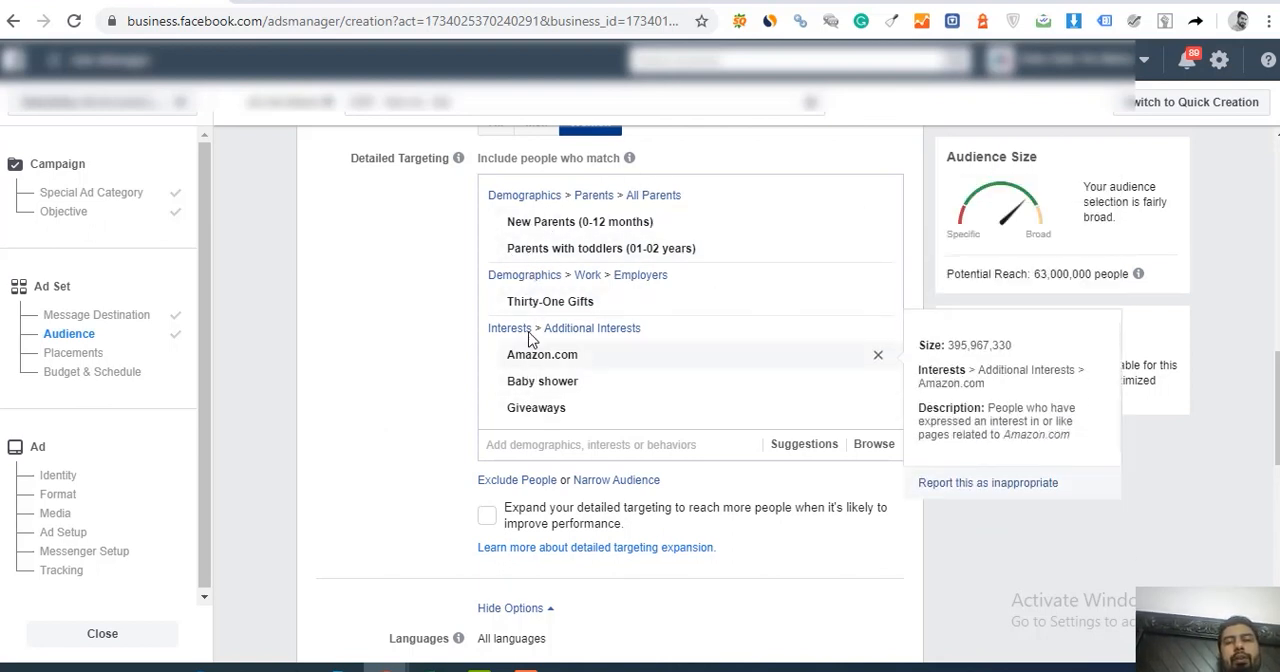
mouse_move(532, 261)
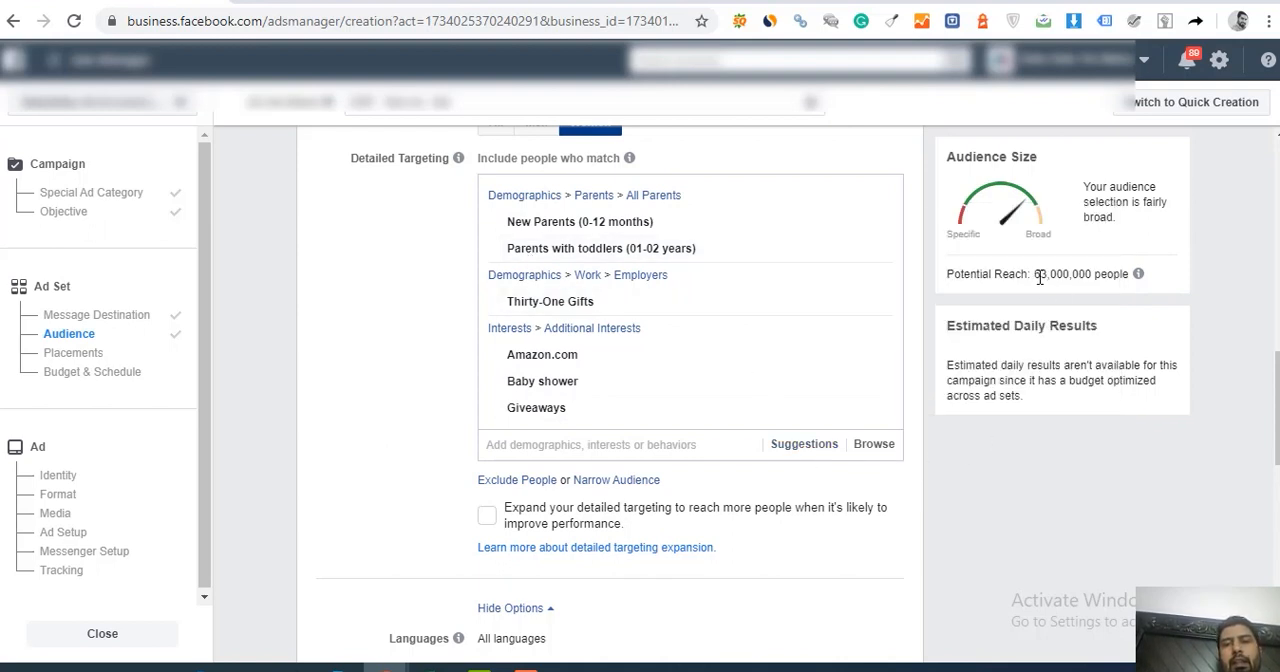
left_click_drag(1034, 274, 1097, 278)
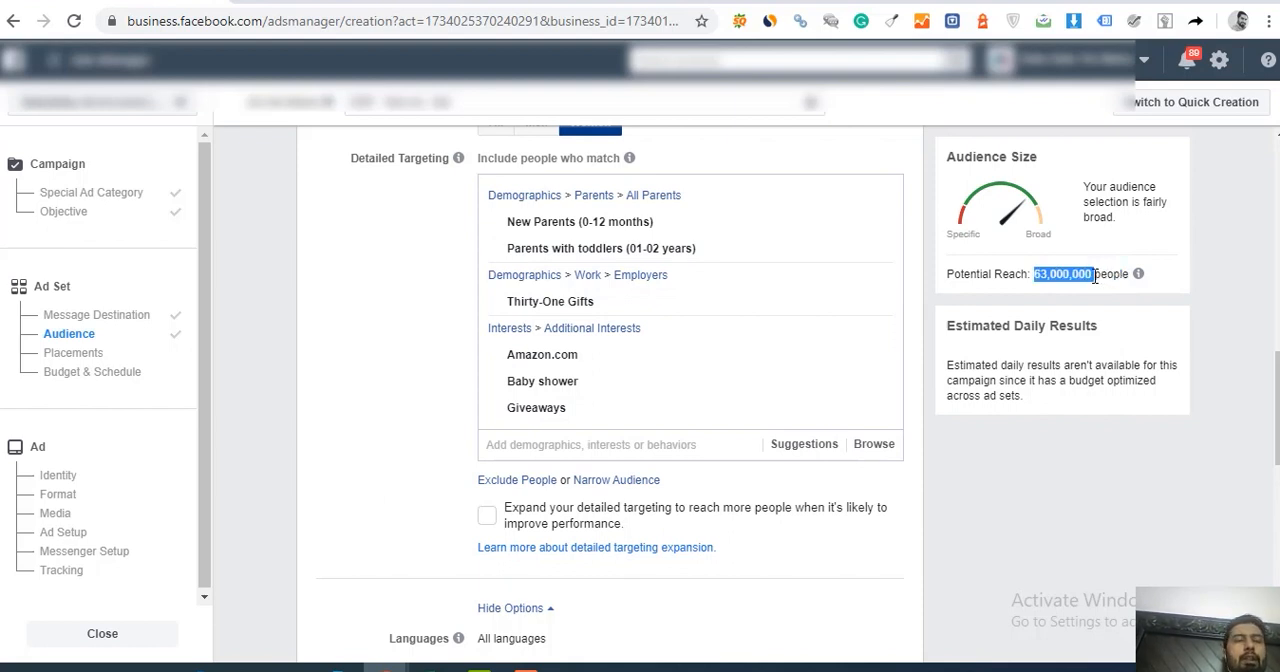
mouse_move(826, 353)
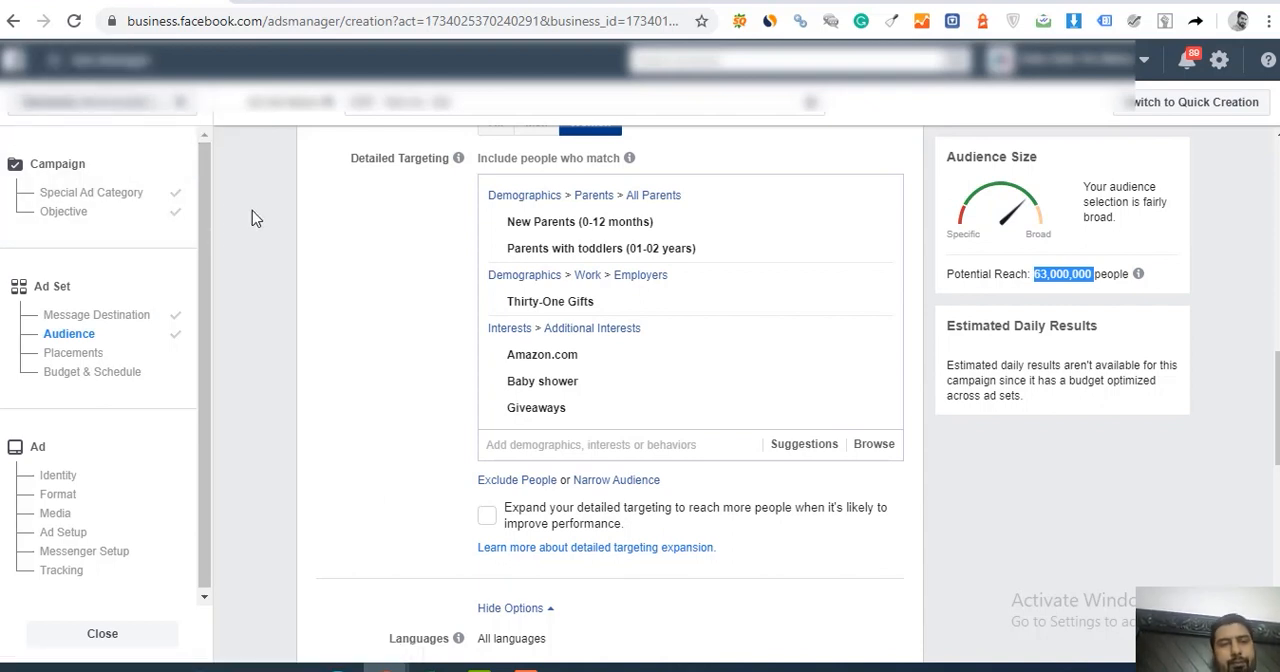
Step: Close the ad creation without saving, and sort the campaign list by amount spent, highest first
left_click(101, 640)
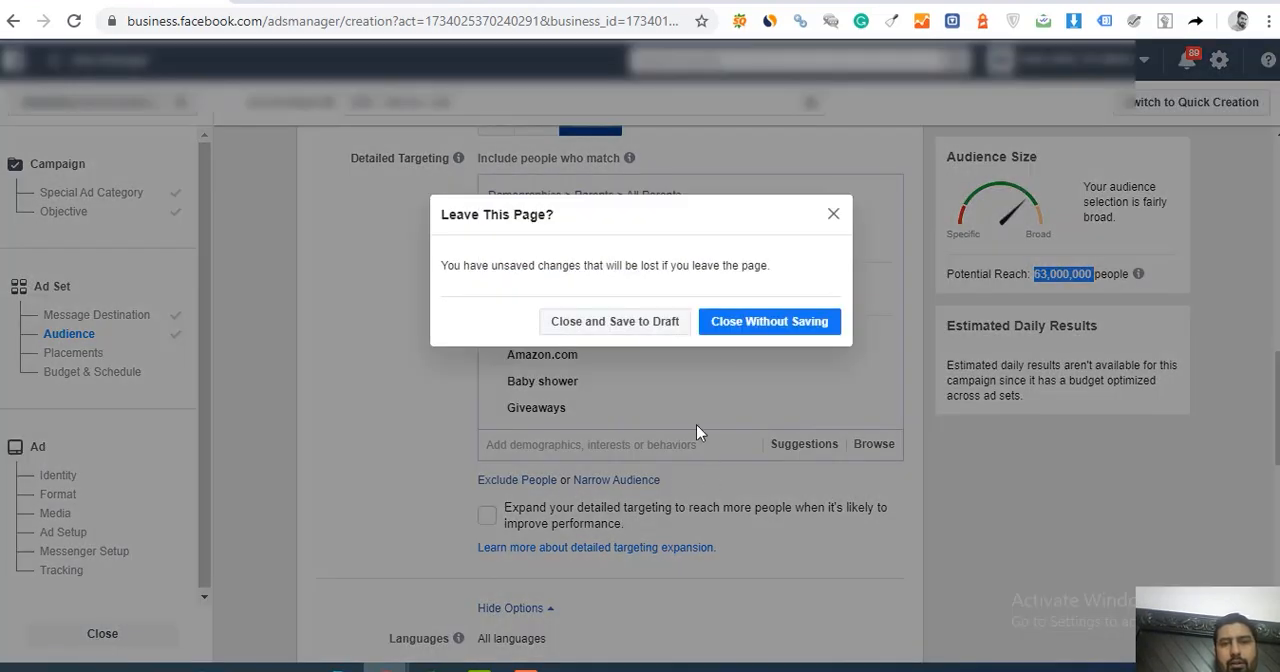
left_click(732, 326)
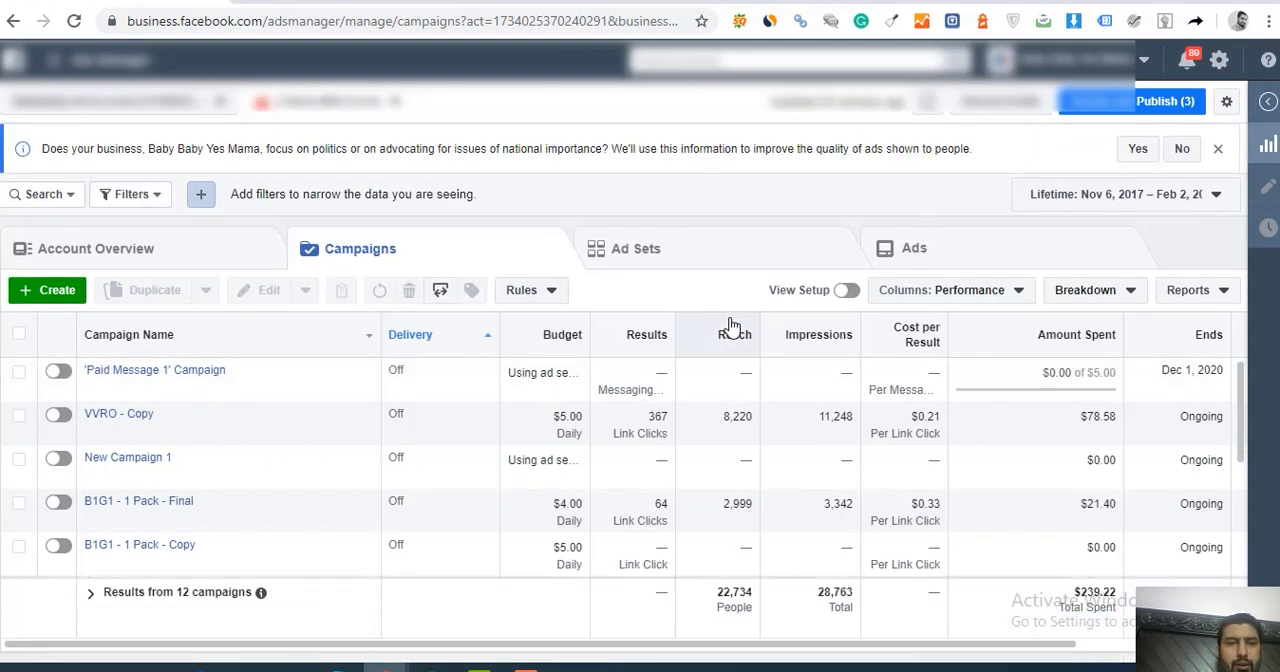
mouse_move(320, 421)
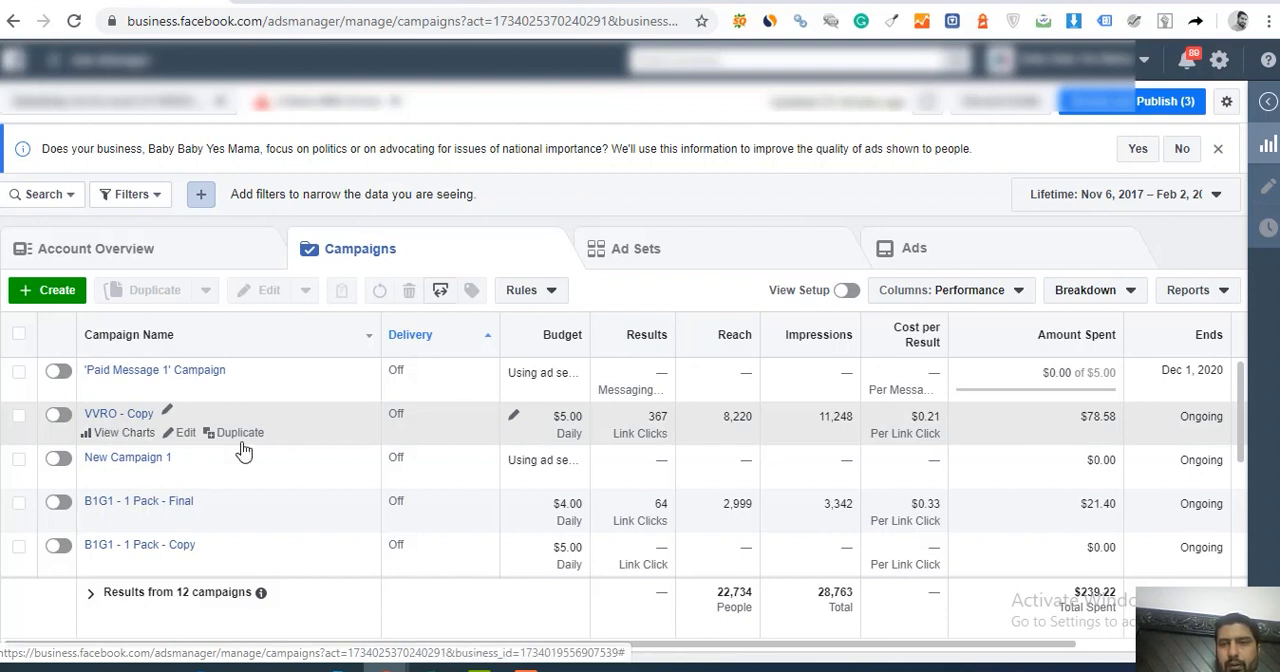
left_click(1020, 338)
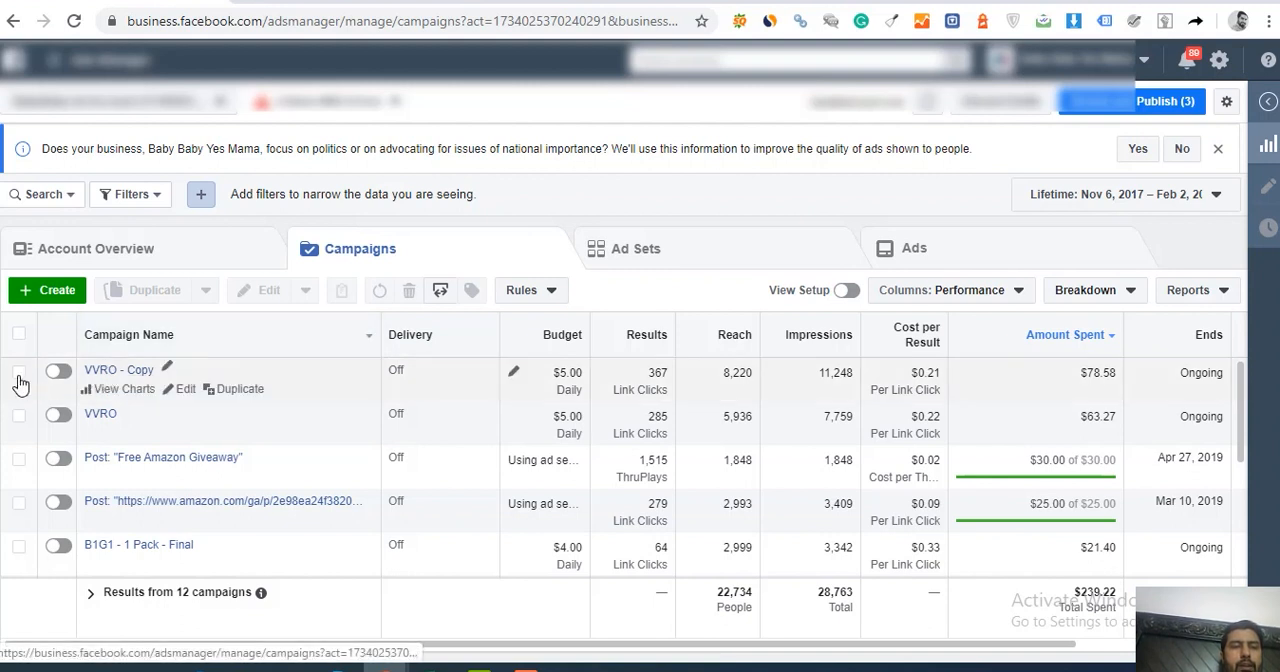
Step: Open the VVRO ad set of the VVRO - Copy campaign for editing and check its traffic destination
left_click(118, 371)
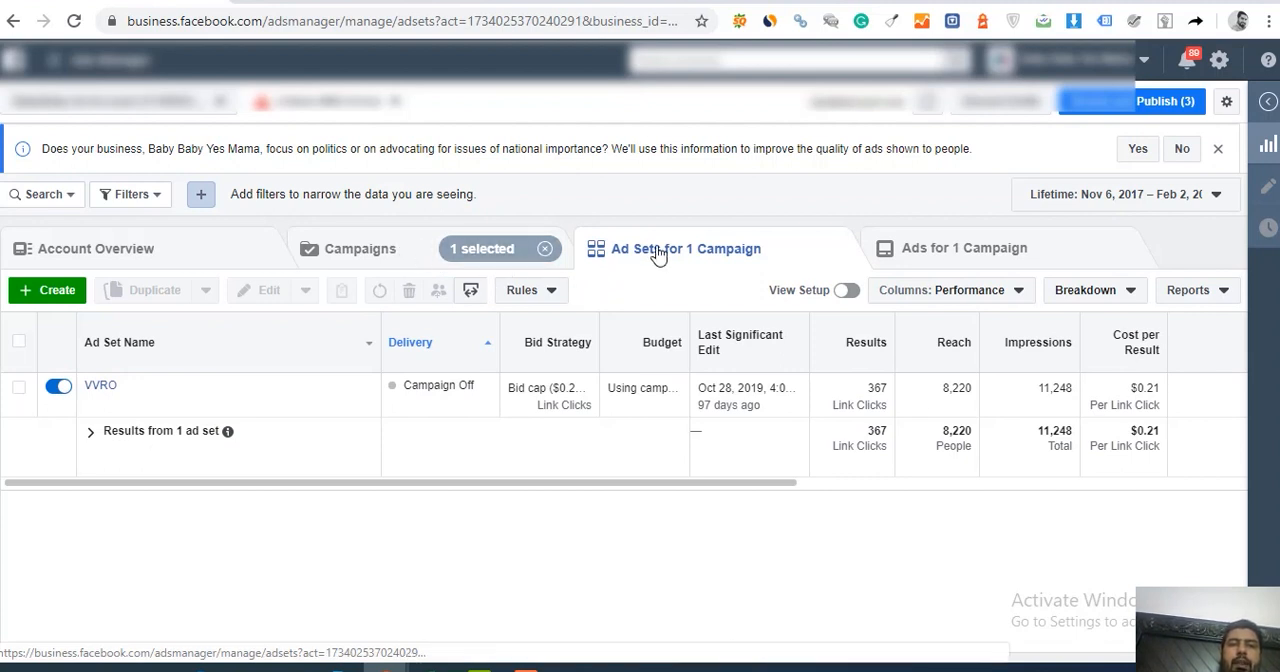
mouse_move(140, 402)
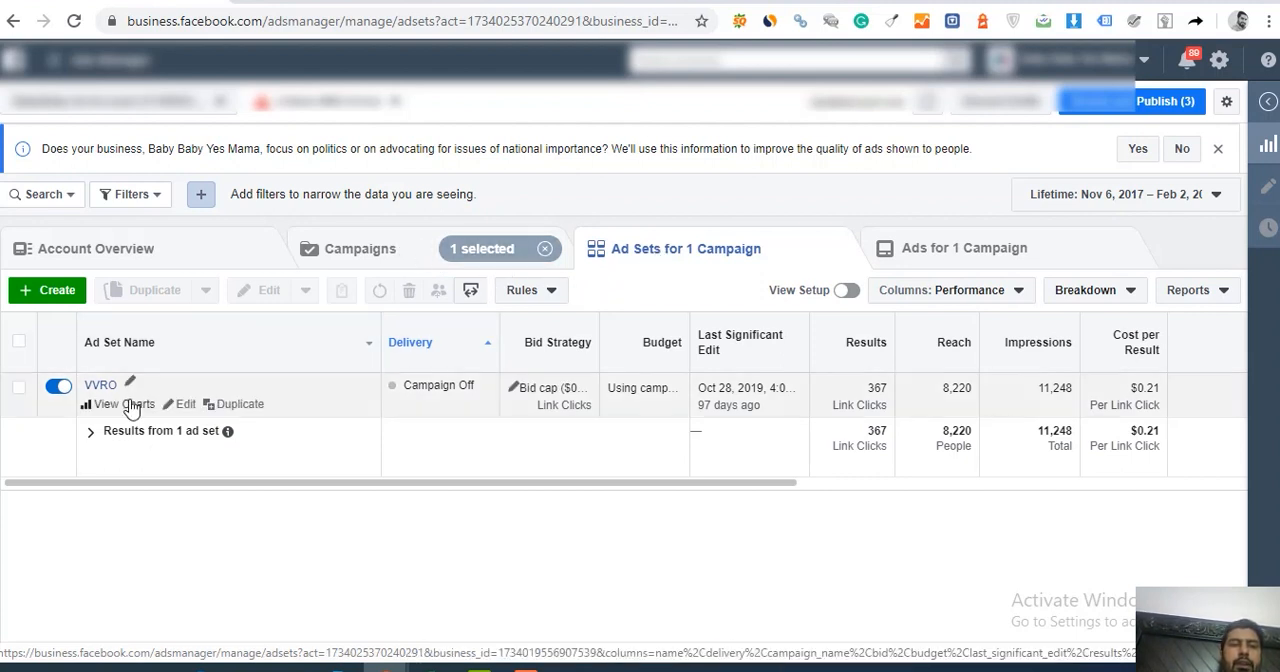
left_click(187, 408)
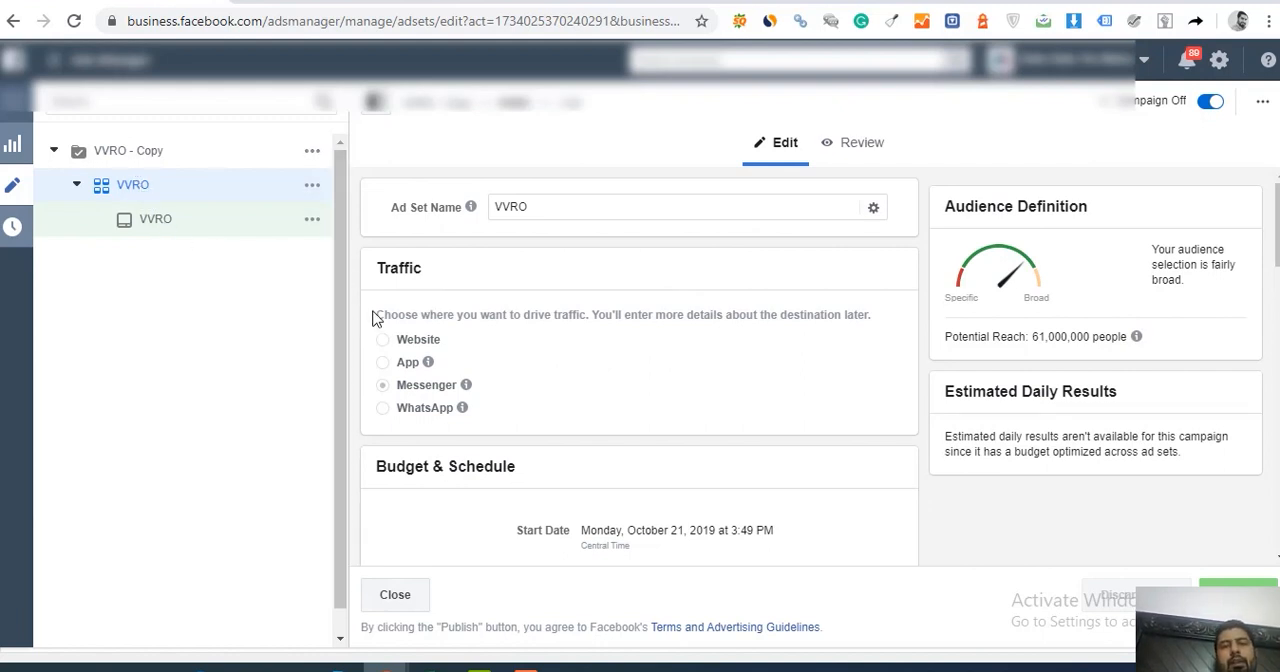
mouse_move(386, 384)
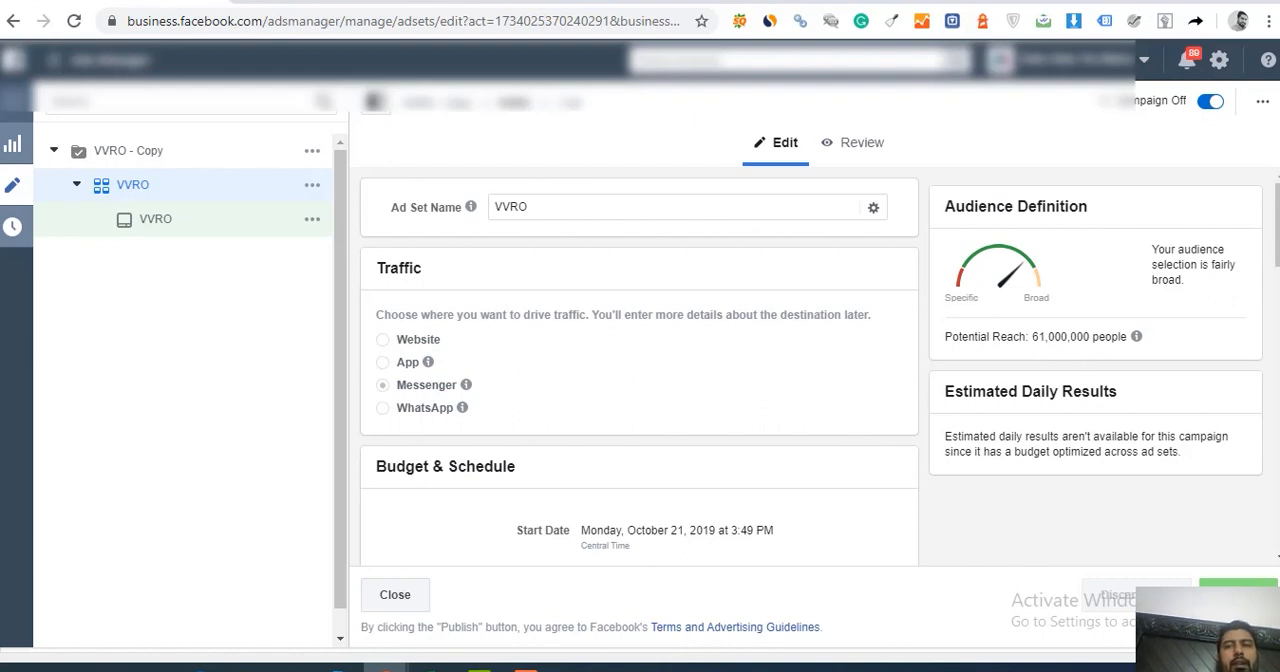
Step: Expand the VVRO ad set's detailed targeting for editing and examine its full list of included interests
left_click_drag(1278, 242, 1208, 409)
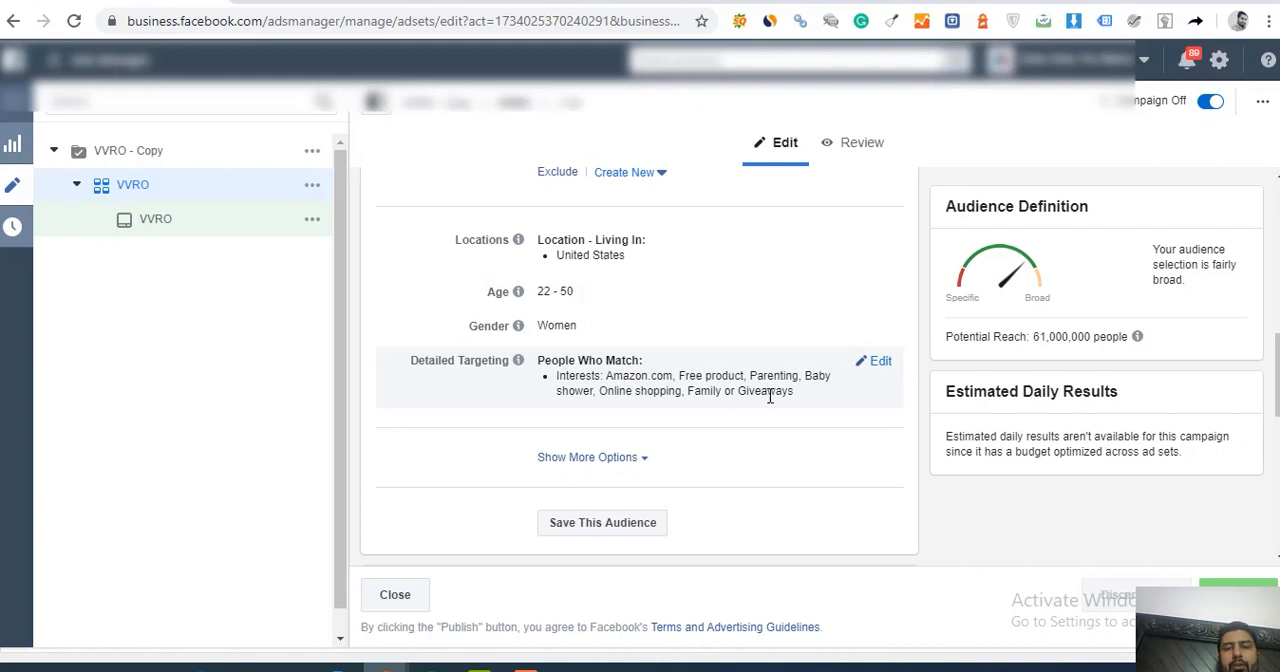
left_click(879, 364)
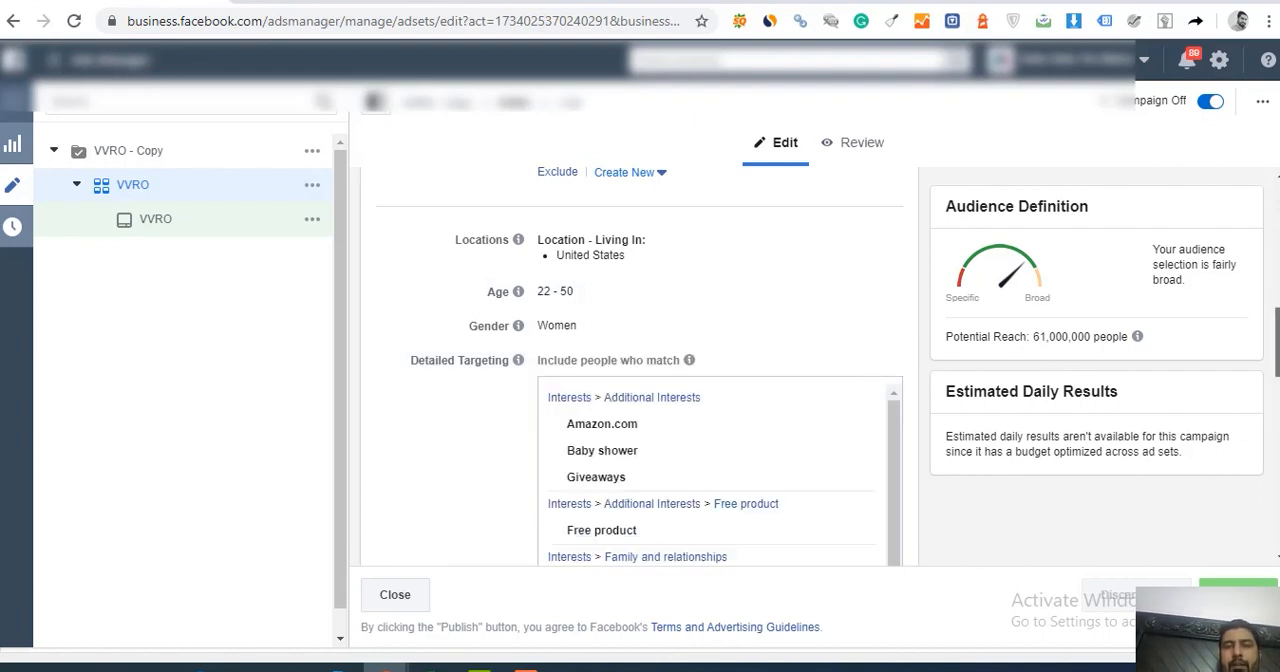
scroll(1277, 345, "down", 1)
scroll(1240, 350, "down", 1)
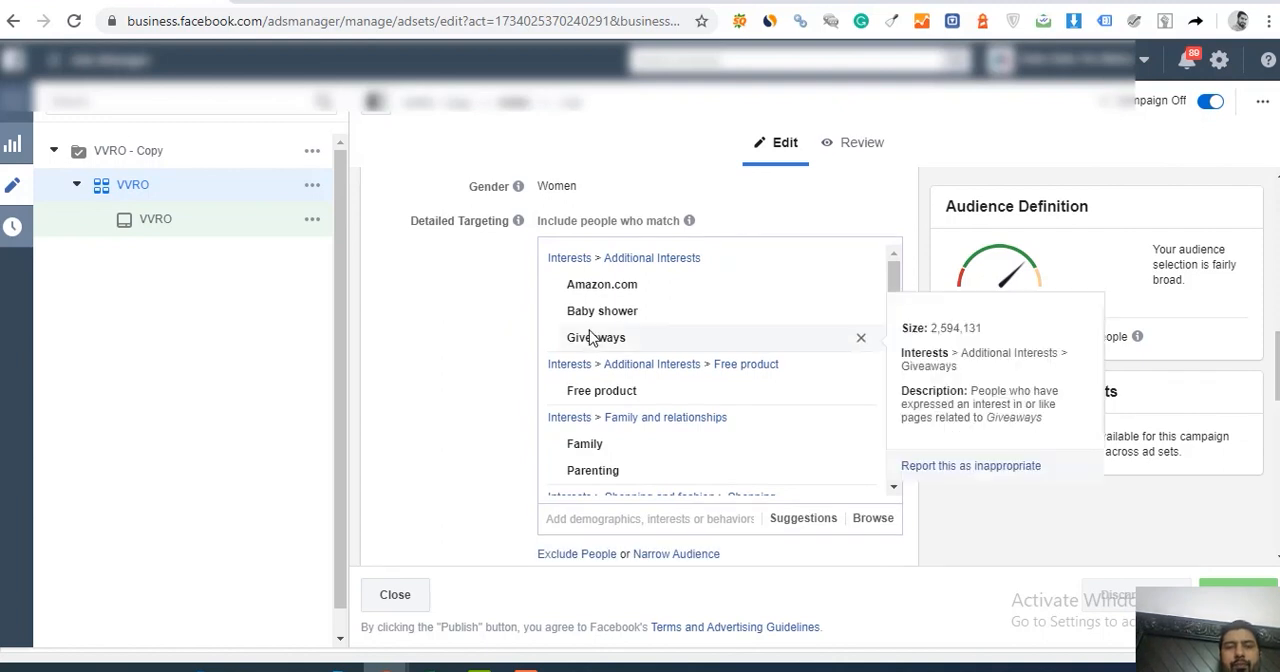
mouse_move(597, 289)
mouse_move(600, 347)
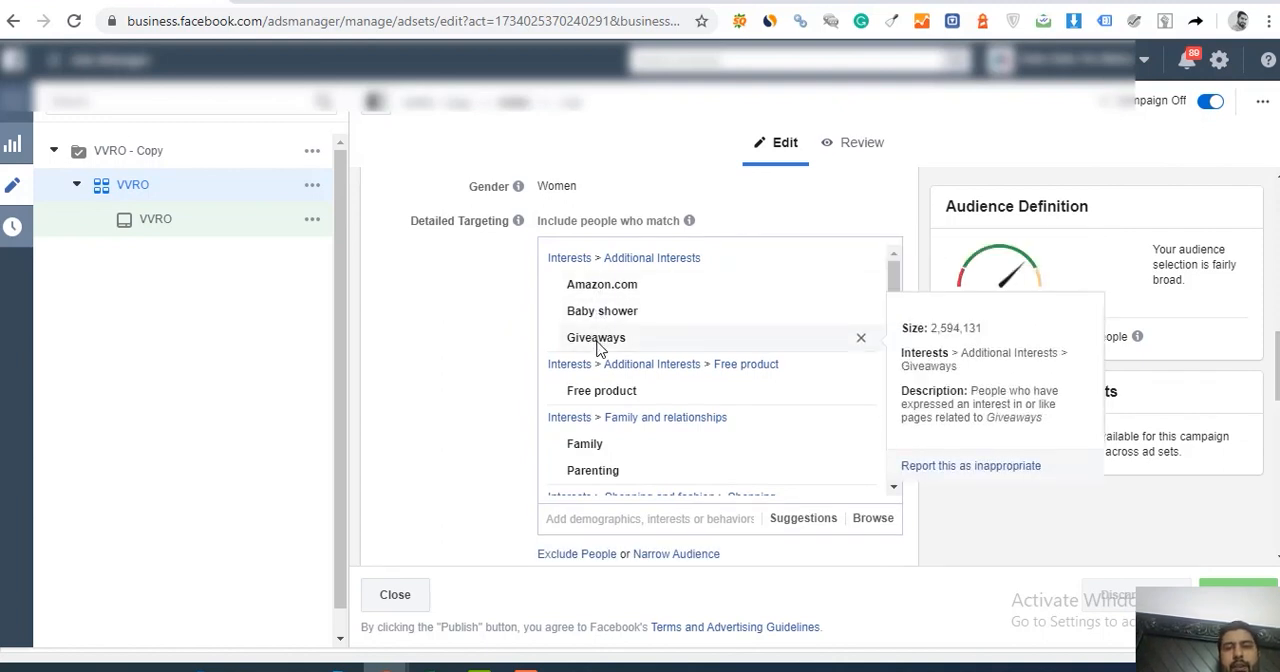
mouse_move(598, 398)
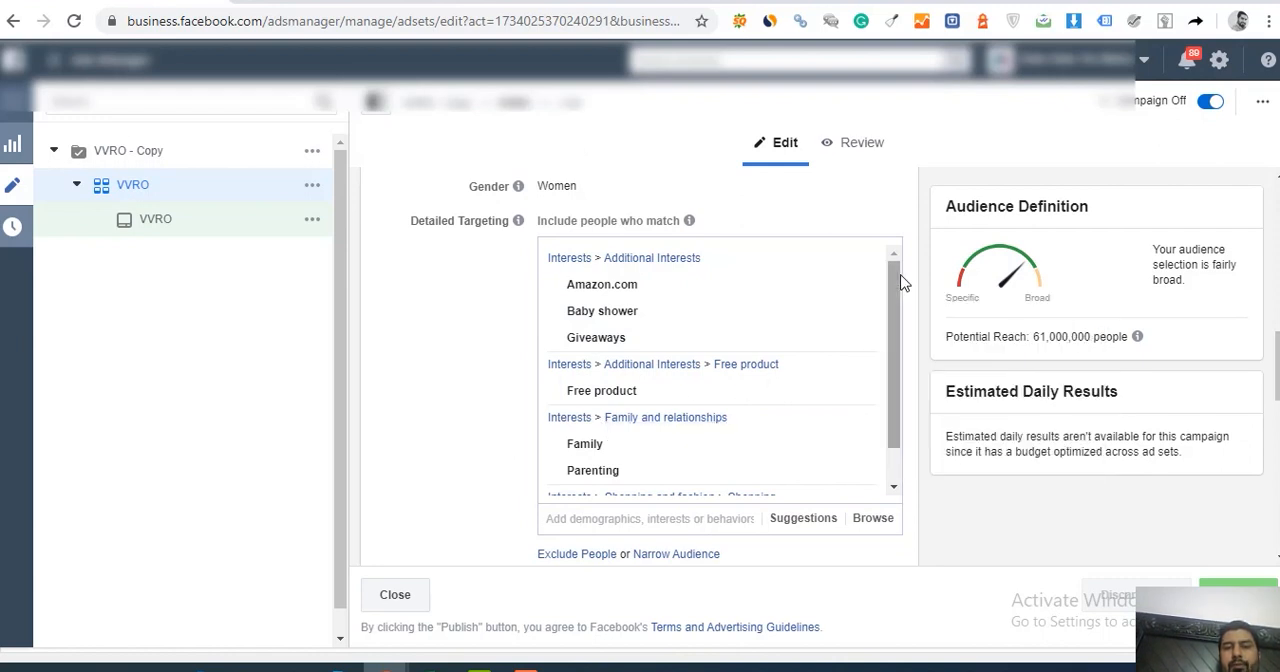
left_click_drag(900, 282, 888, 312)
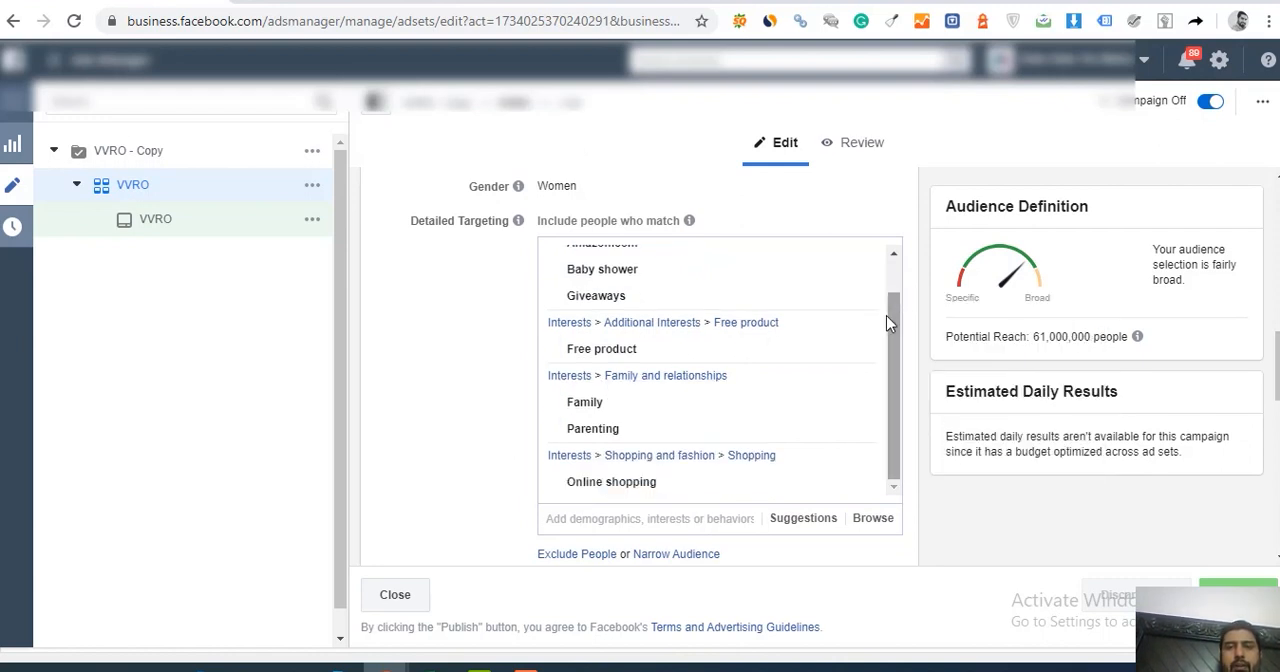
mouse_move(591, 487)
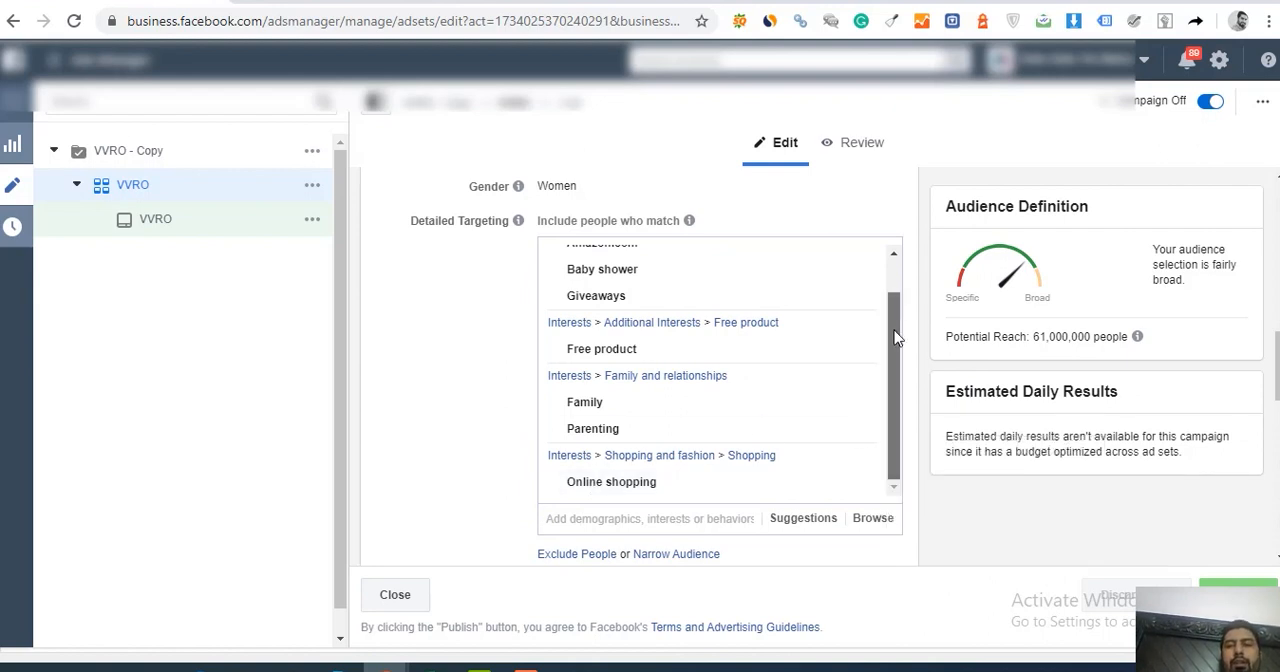
left_click_drag(894, 330, 897, 277)
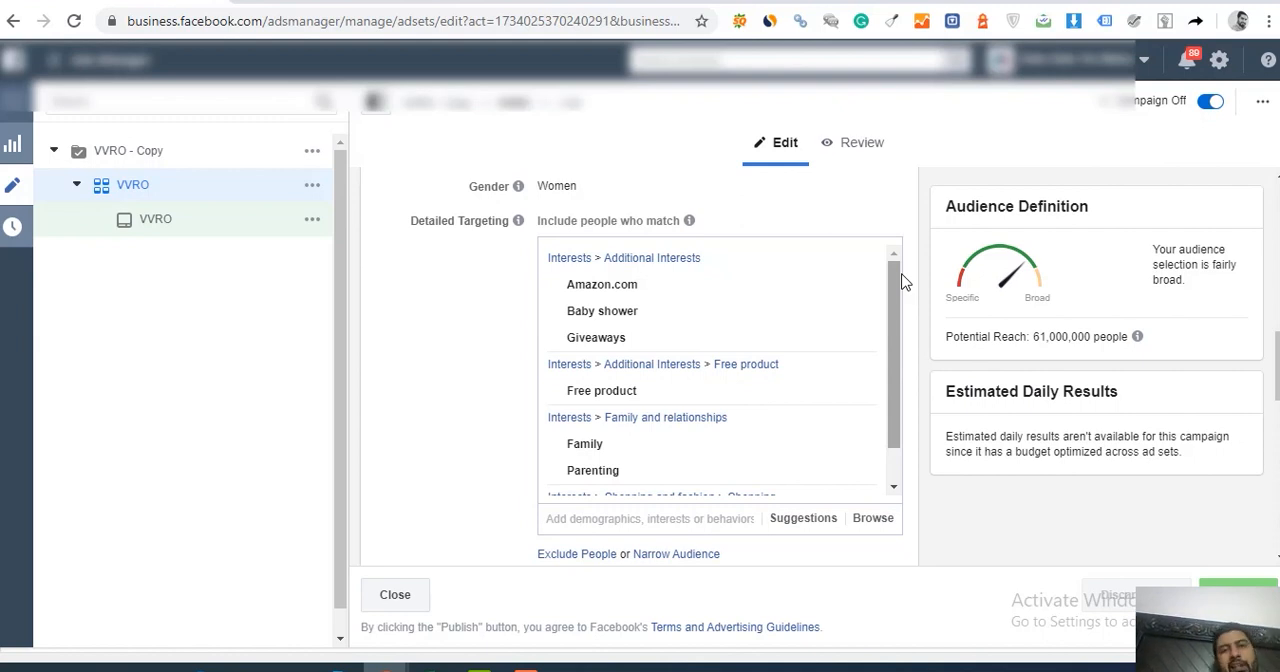
mouse_move(663, 323)
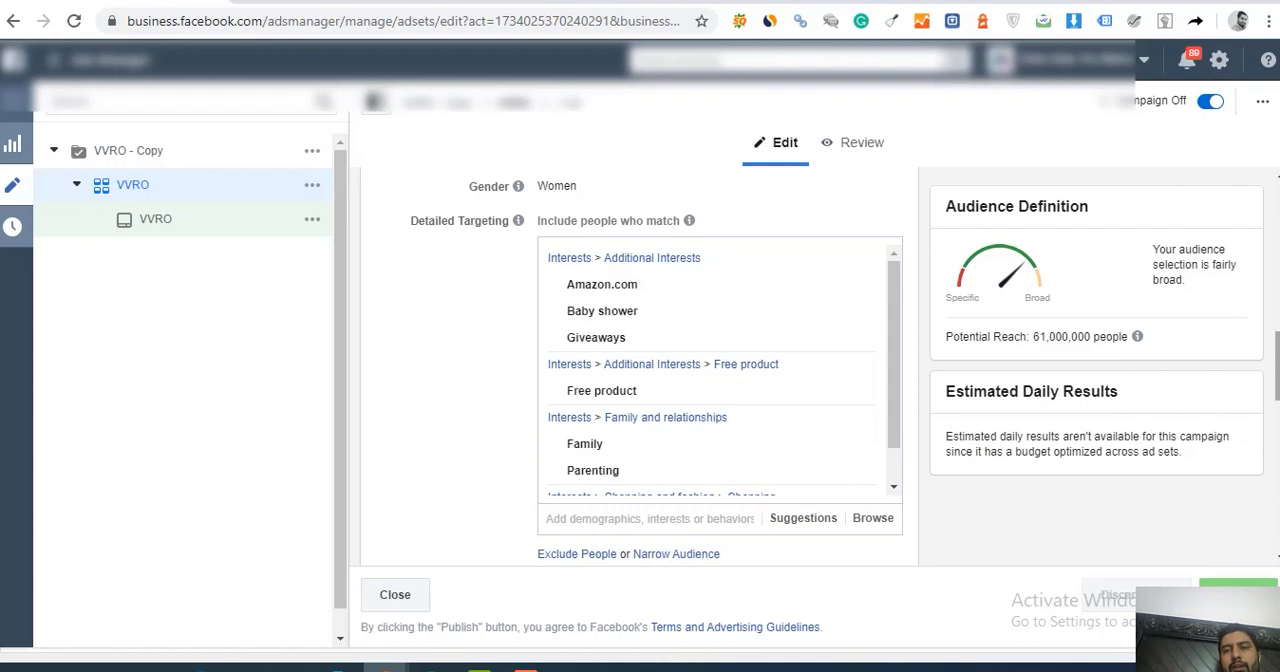
Step: Review the VVRO ad set's placements, optimization for ad delivery and bid control
scroll(1250, 462, "down", 6)
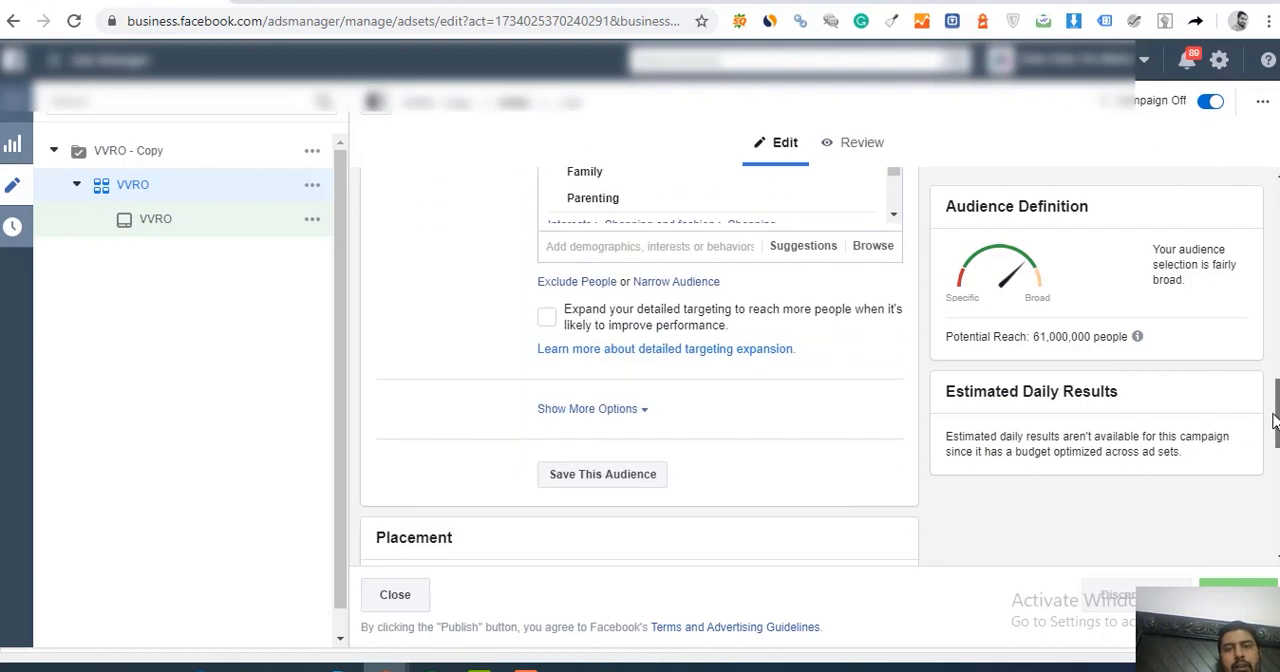
scroll(1250, 462, "down", 2)
scroll(1245, 474, "down", 2)
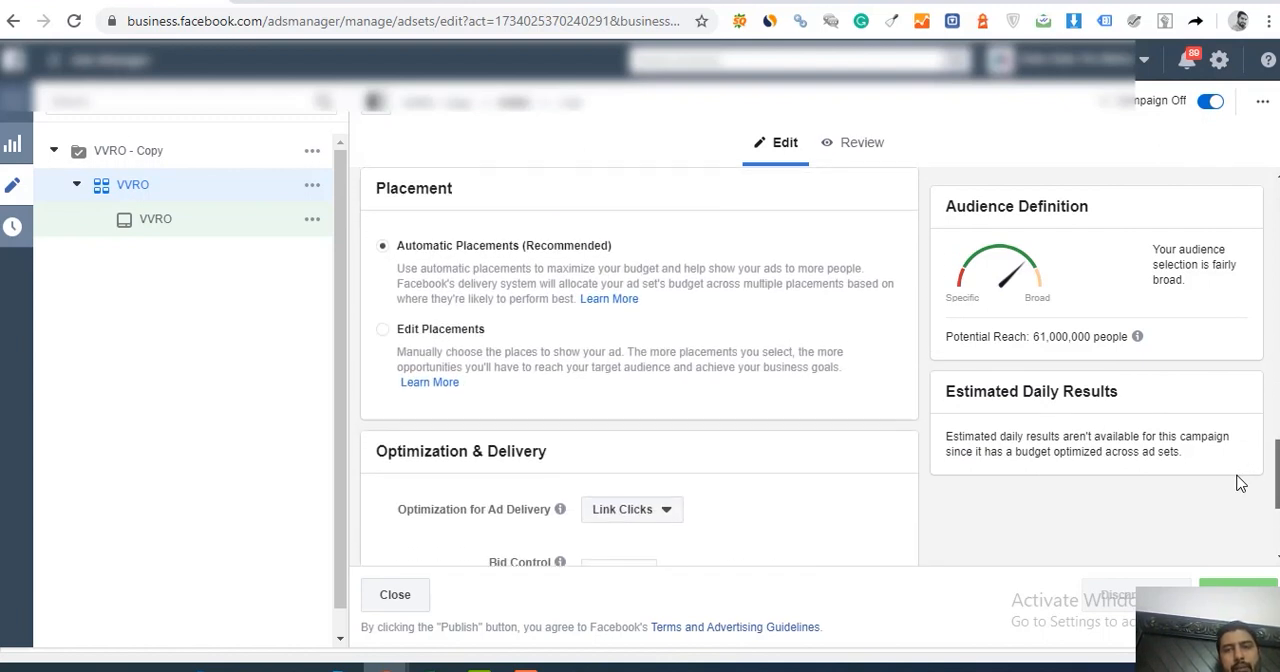
scroll(1240, 483, "down", 1)
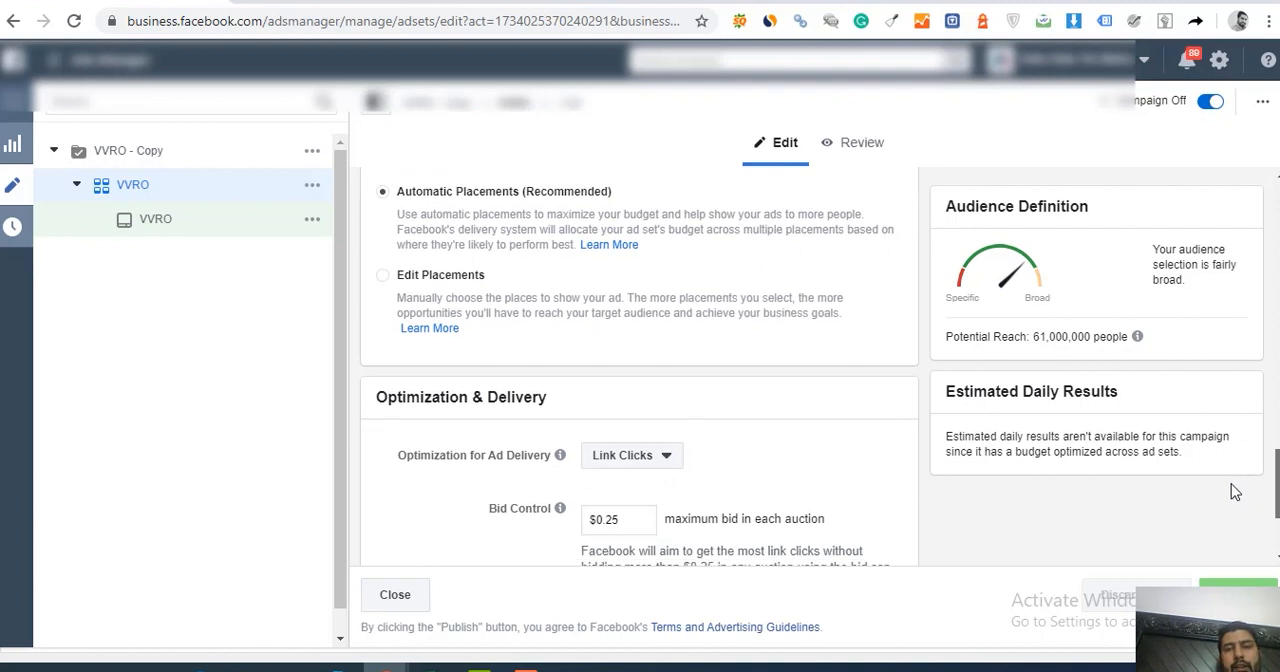
scroll(1231, 483, "down", 3)
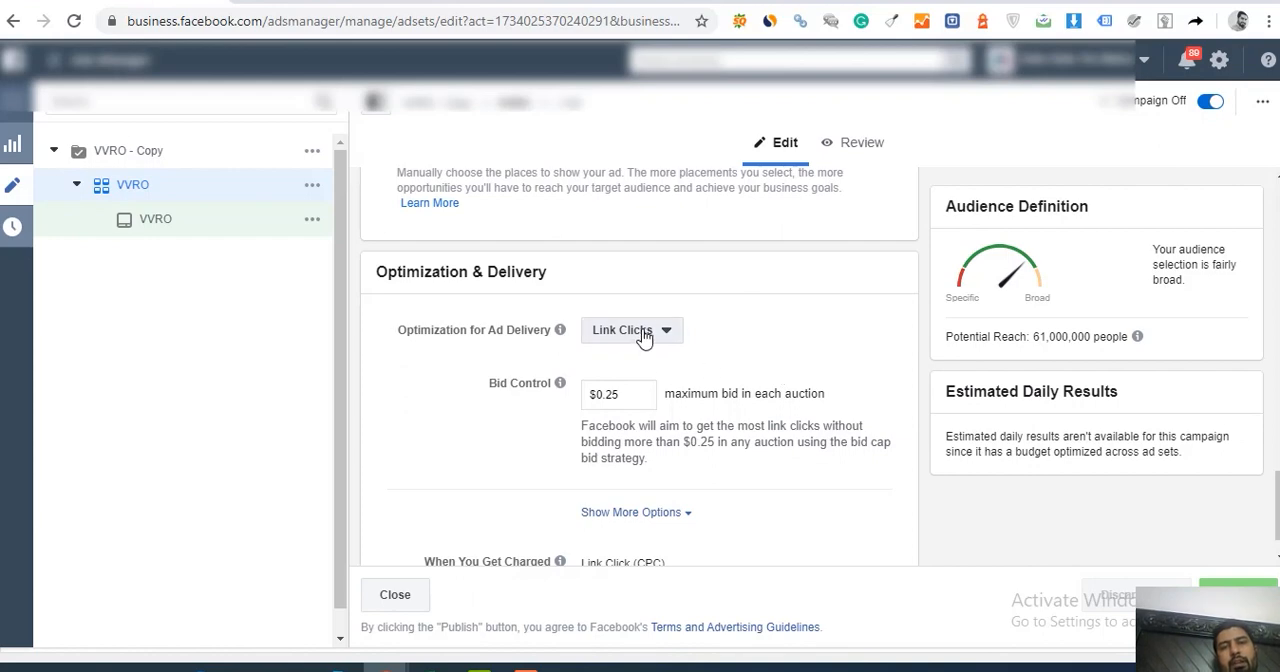
scroll(1276, 490, "up", 3)
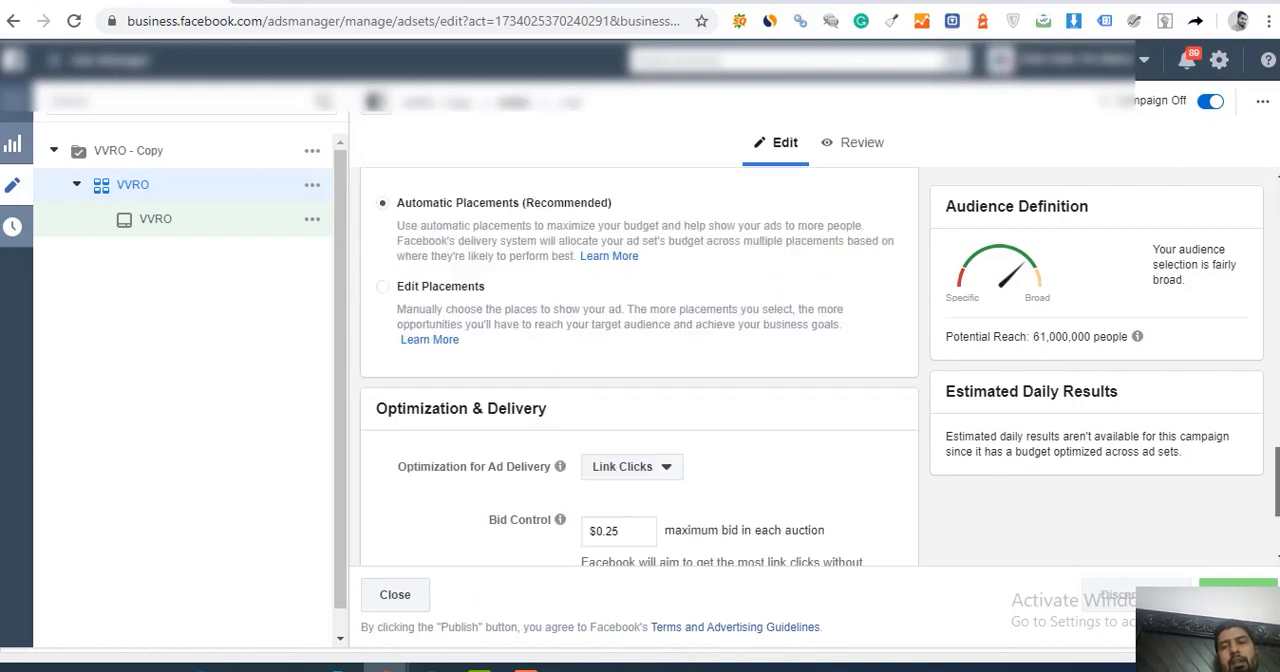
scroll(1276, 490, "up", 10)
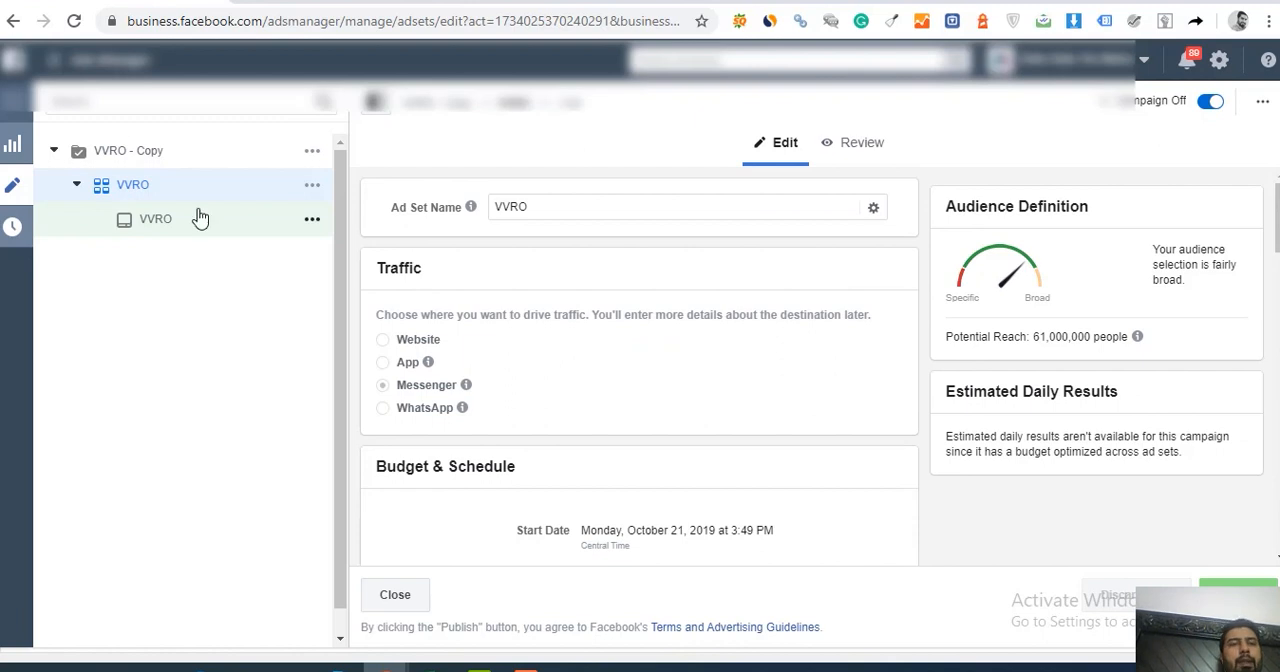
Step: Check the objective of the VVRO - Copy campaign and compare it with the VVRO ad set's traffic destination
left_click(150, 158)
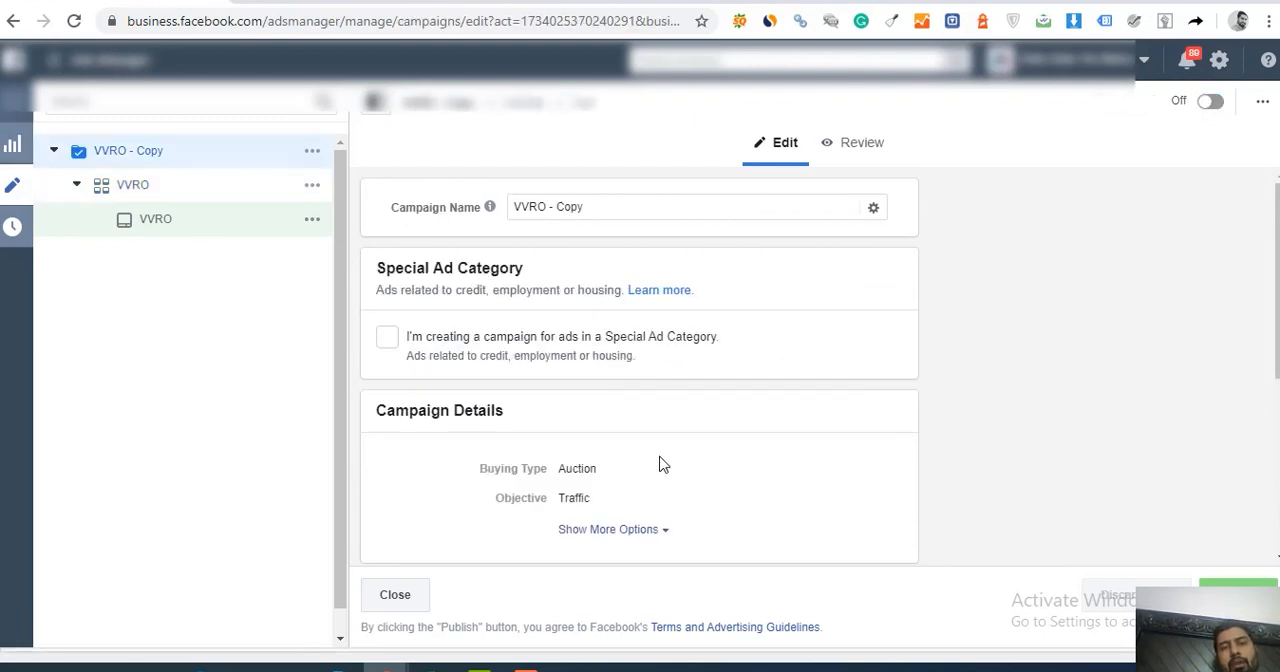
left_click_drag(560, 508, 600, 508)
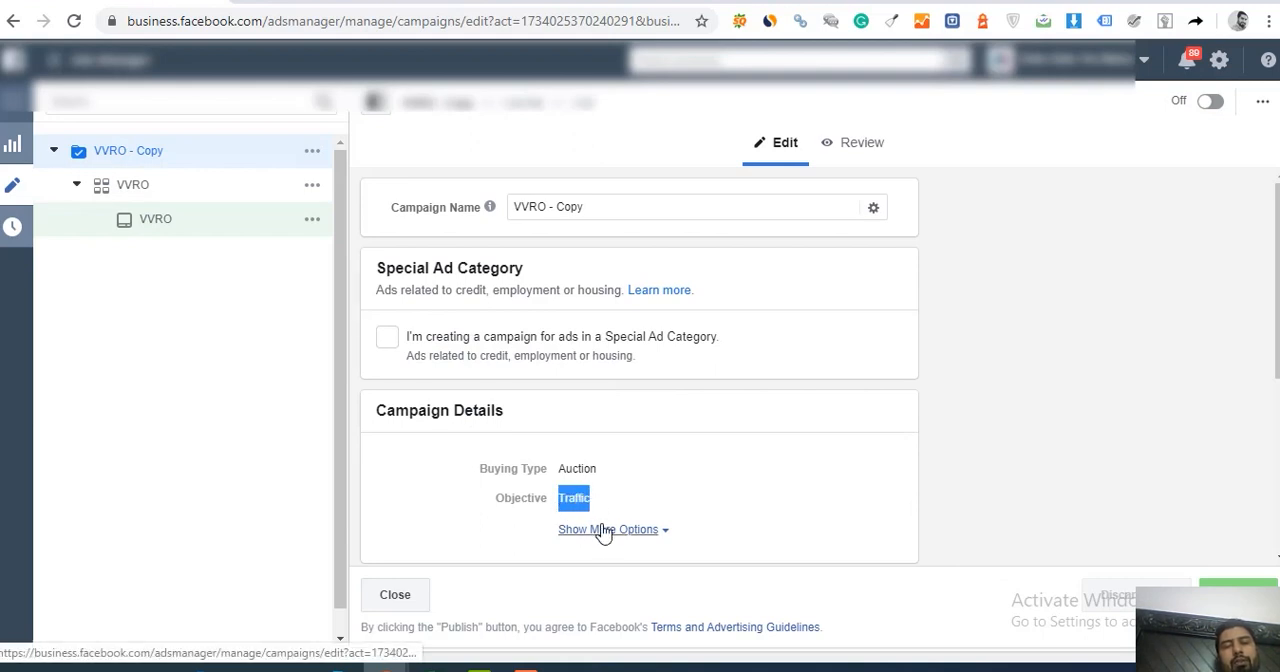
left_click(157, 189)
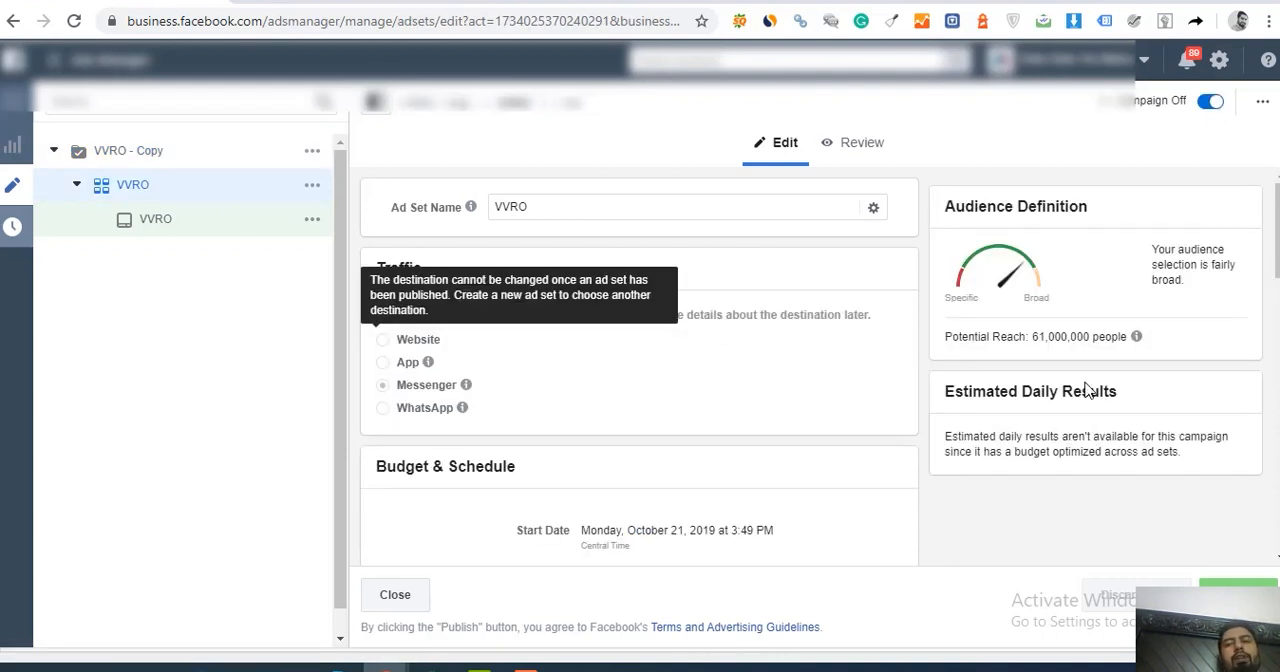
Step: Expand the VVRO - Copy campaign details to check its spending limit, and return to the VVRO ad set
left_click(135, 155)
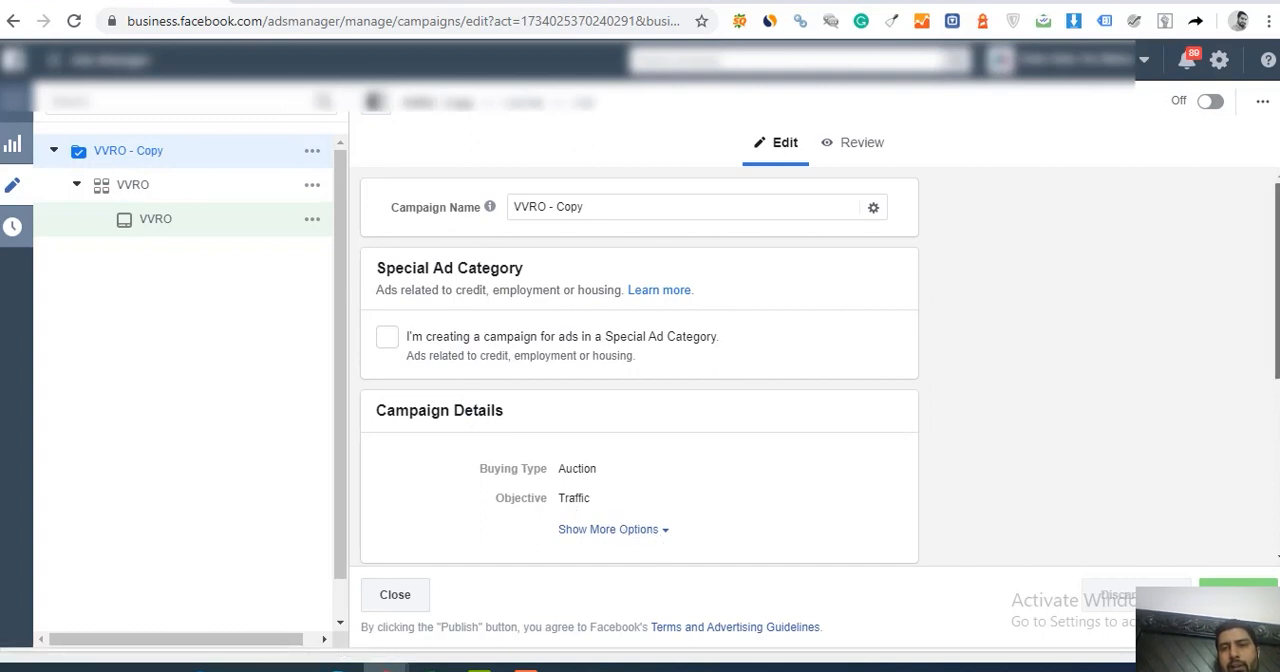
scroll(1276, 300, "down", 1)
left_click(626, 417)
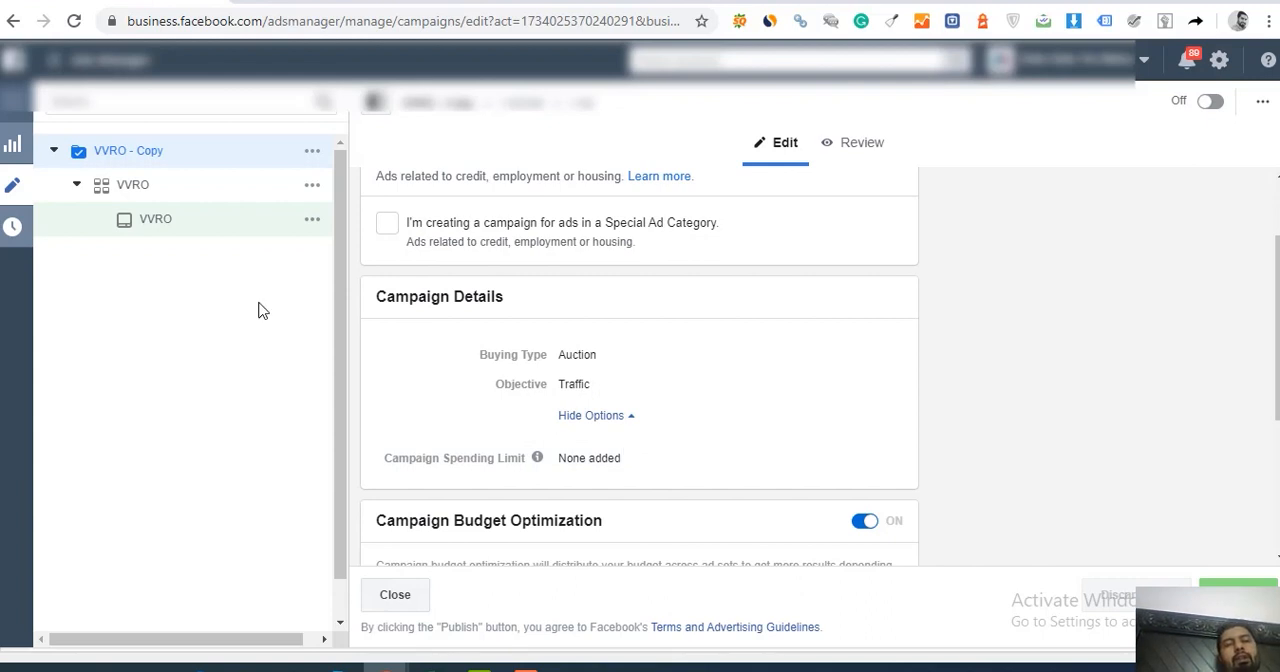
left_click(135, 188)
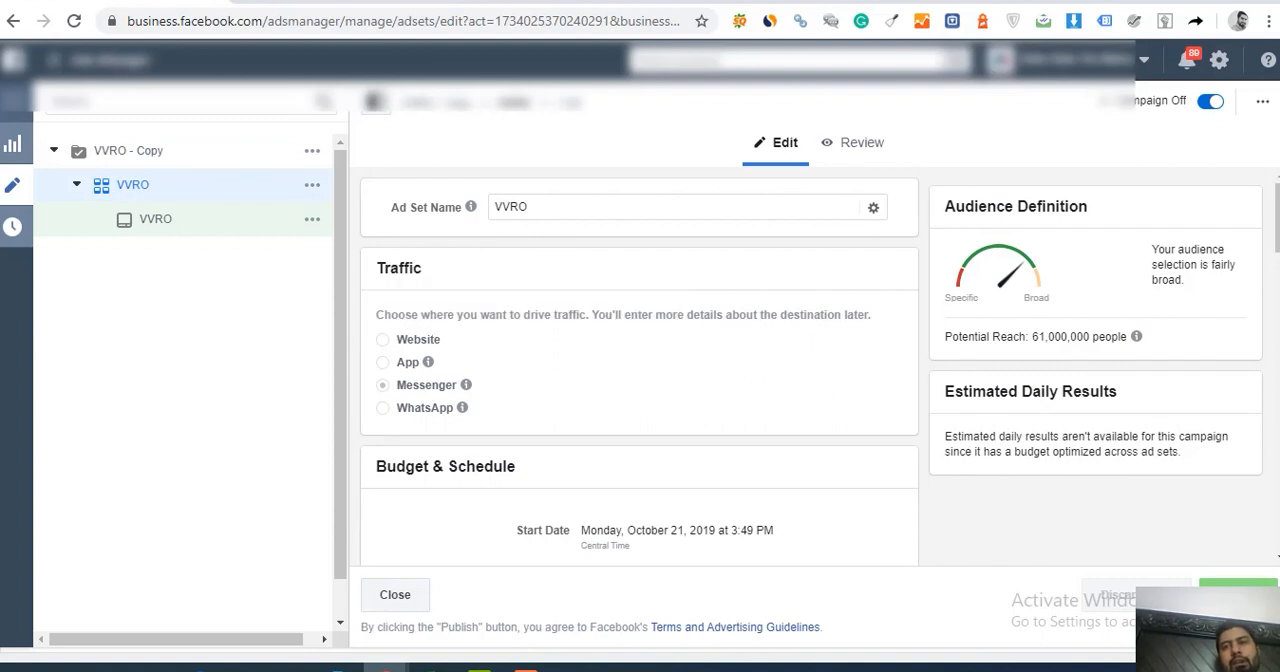
Step: Add Sneakers (footwear) to the included interests in the VVRO ad set's detailed targeting
scroll(686, 383, "down", 1)
scroll(1276, 300, "down", 3)
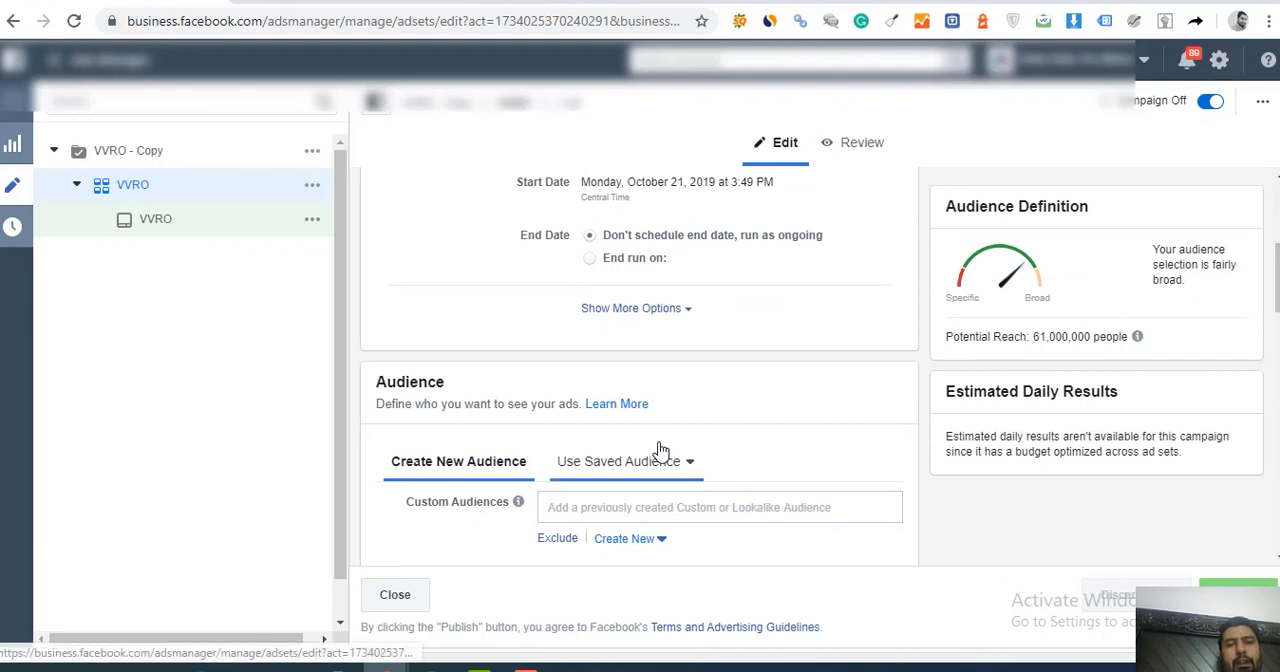
left_click(601, 505)
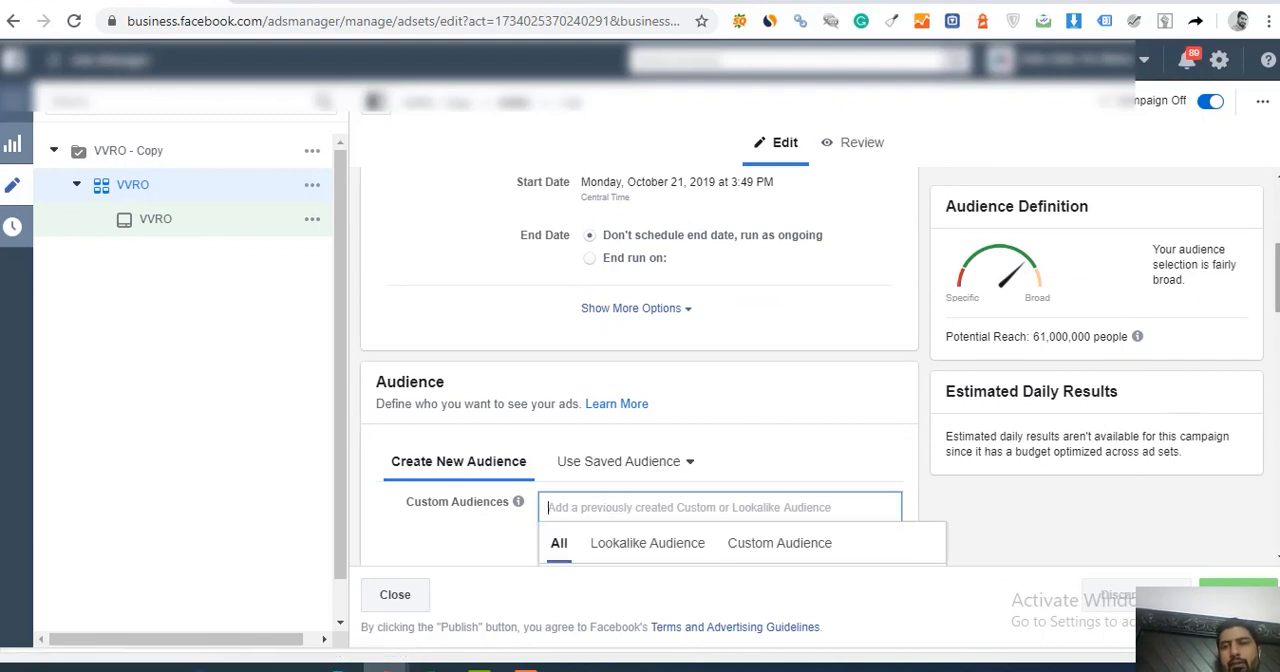
scroll(1276, 300, "down", 5)
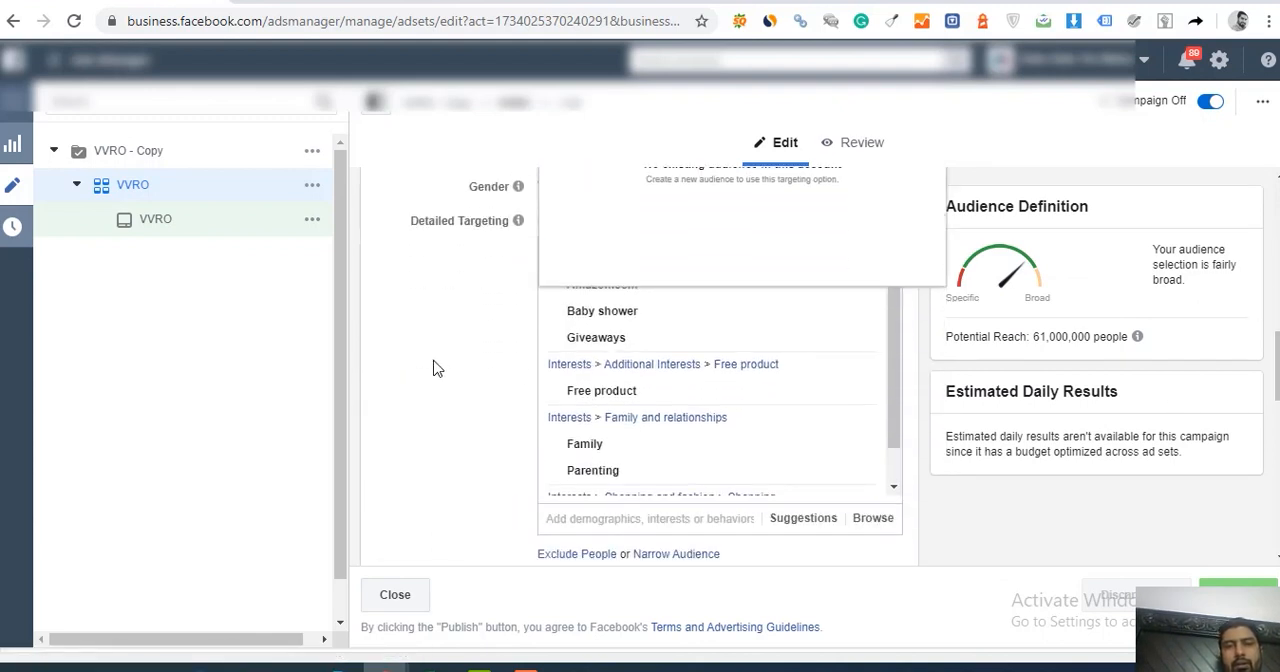
left_click(437, 366)
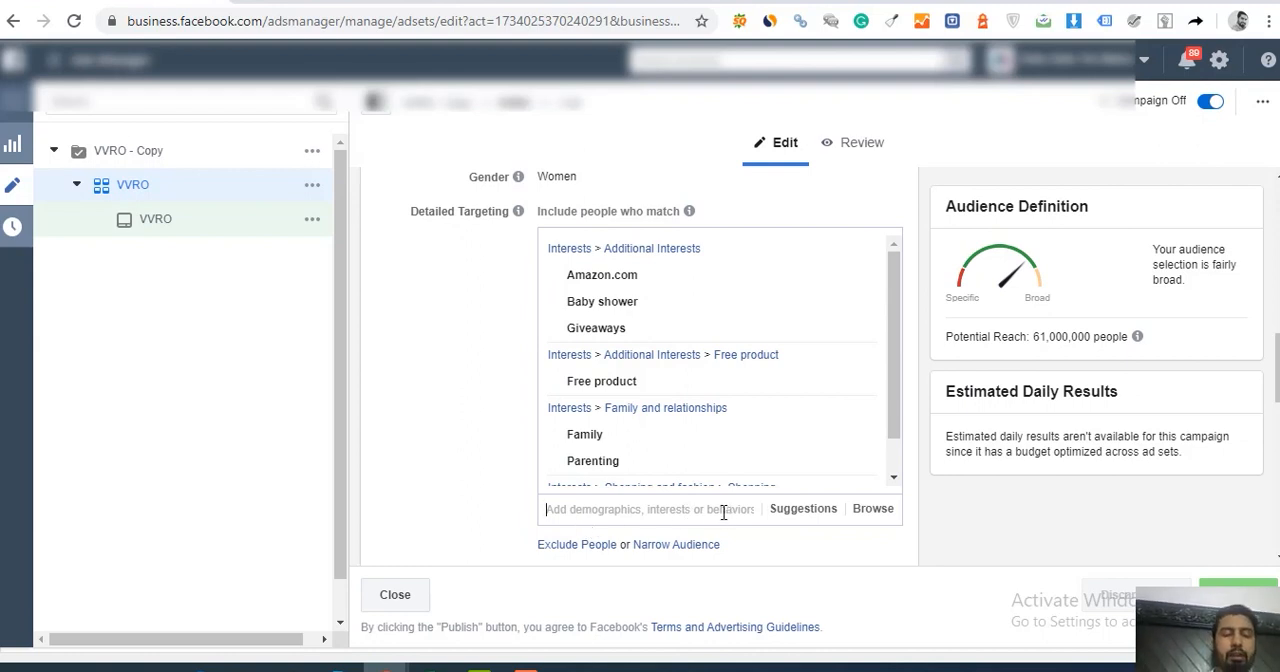
type("i")
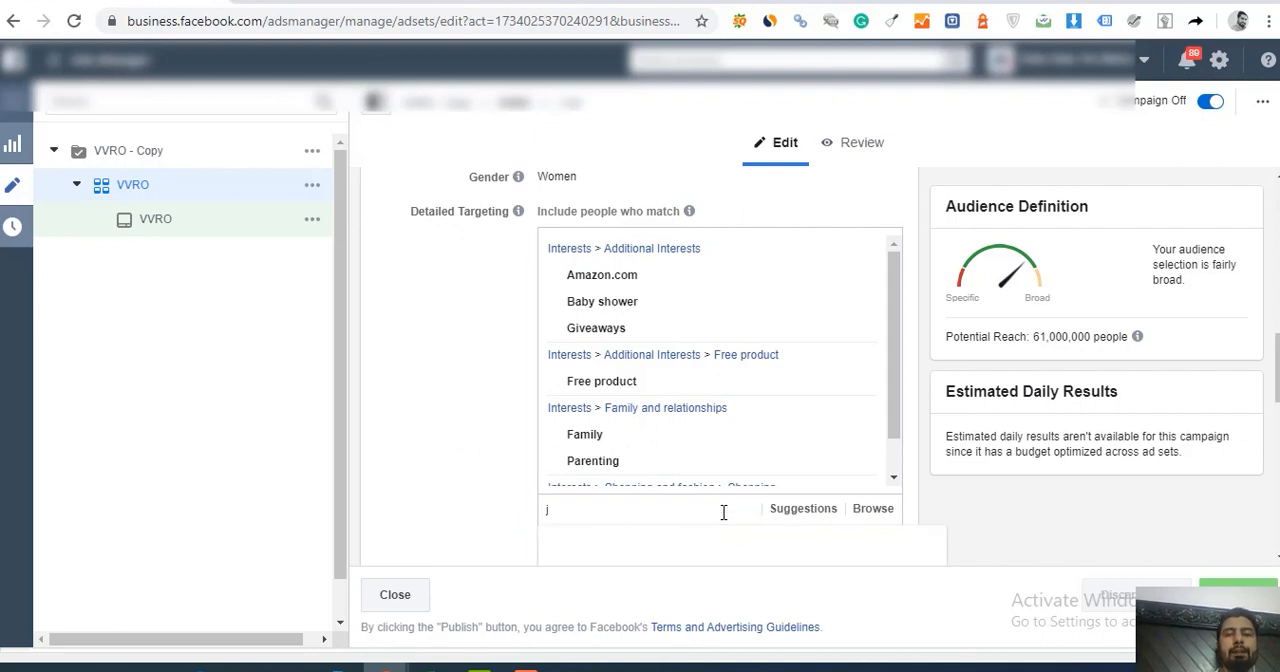
key("BackSpace")
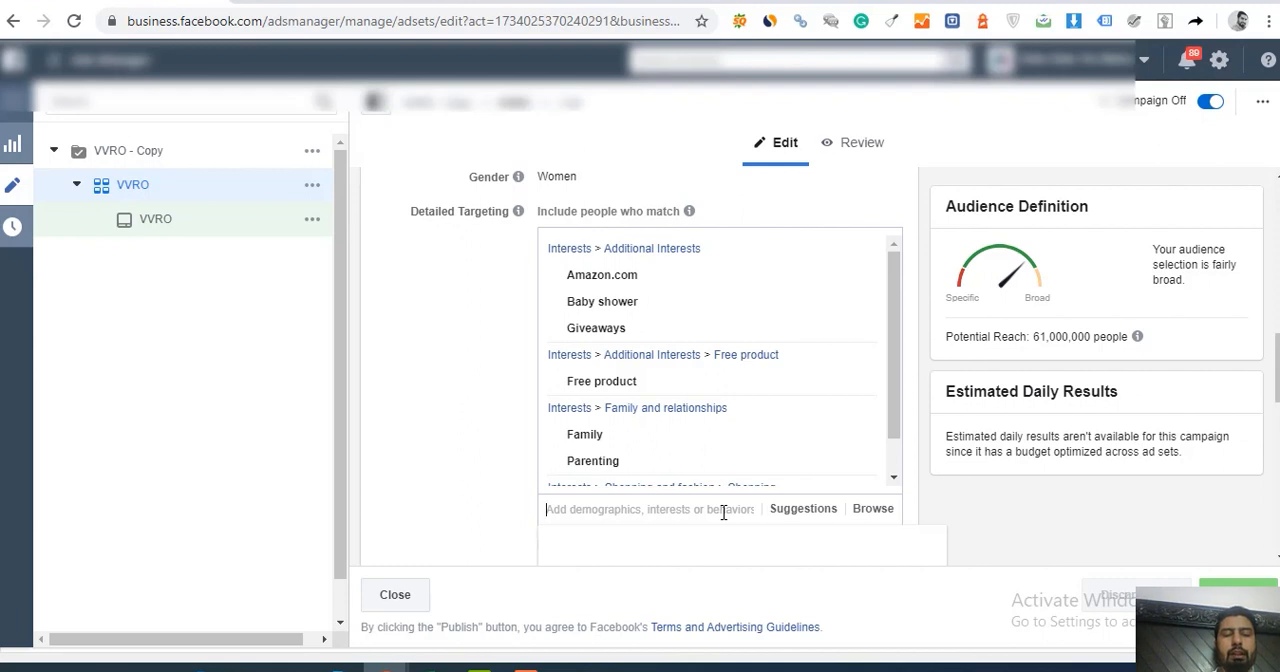
type("sneaker")
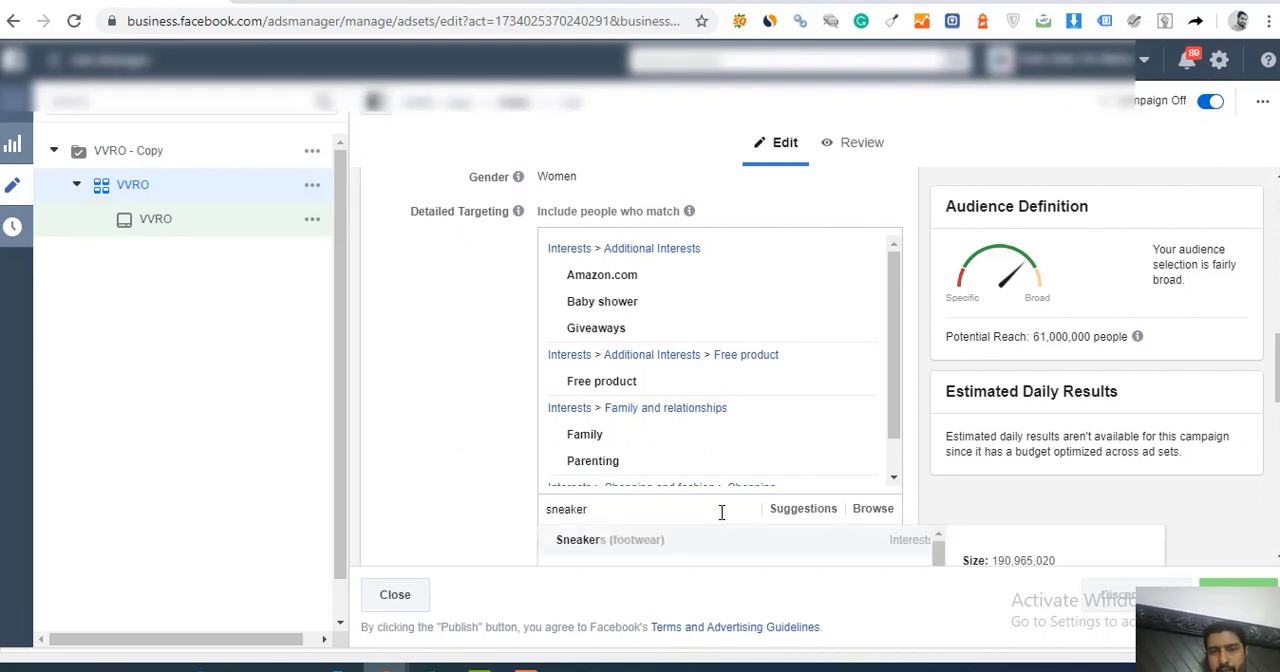
left_click(663, 541)
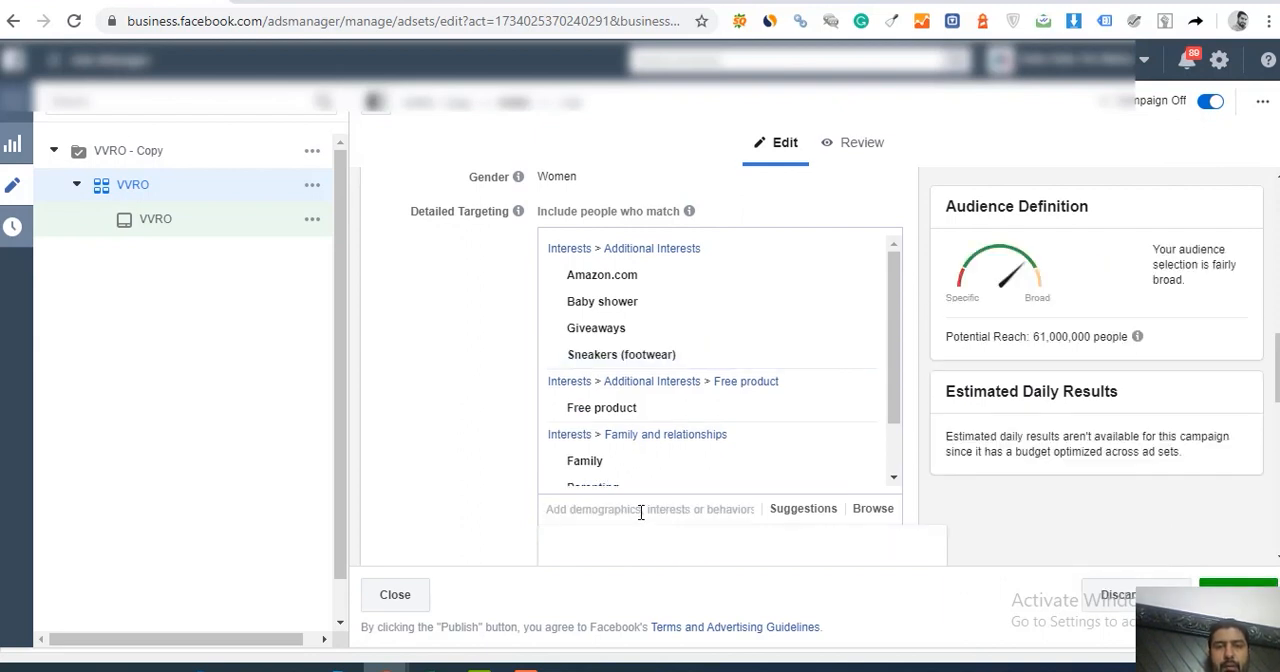
mouse_move(657, 370)
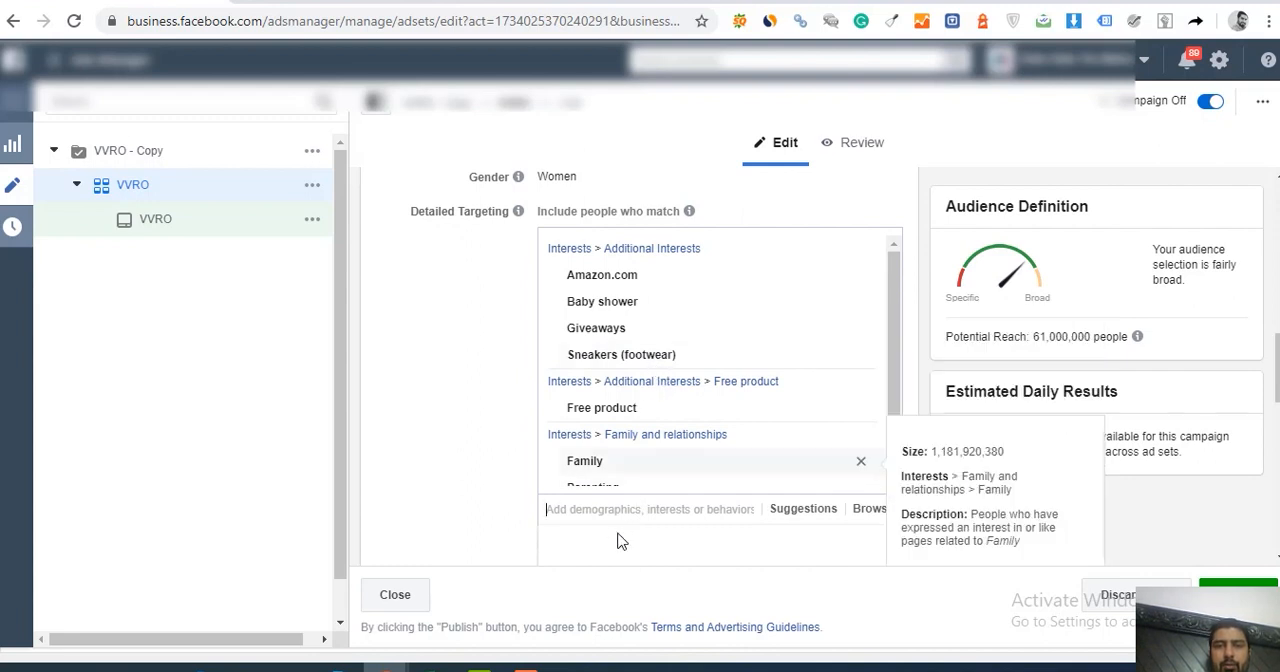
Step: Search the detailed targeting for sneakers, look through the suggested interests, and clear the search
type("sneakers")
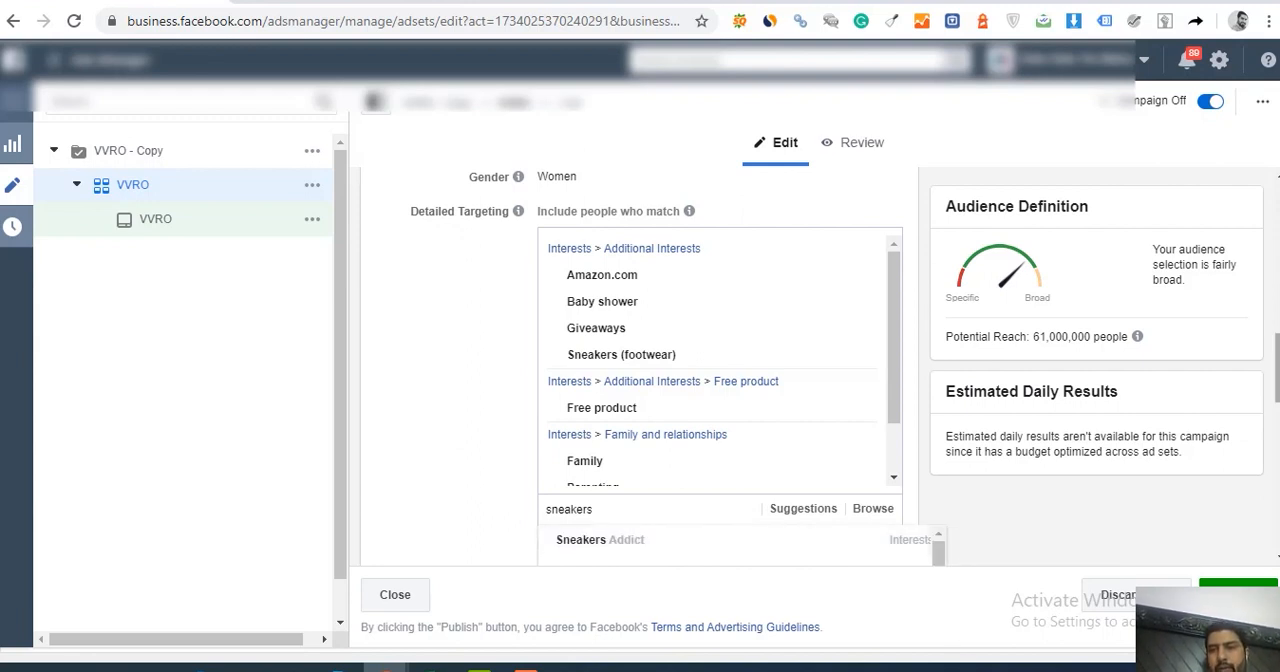
left_click_drag(1277, 406, 1277, 413)
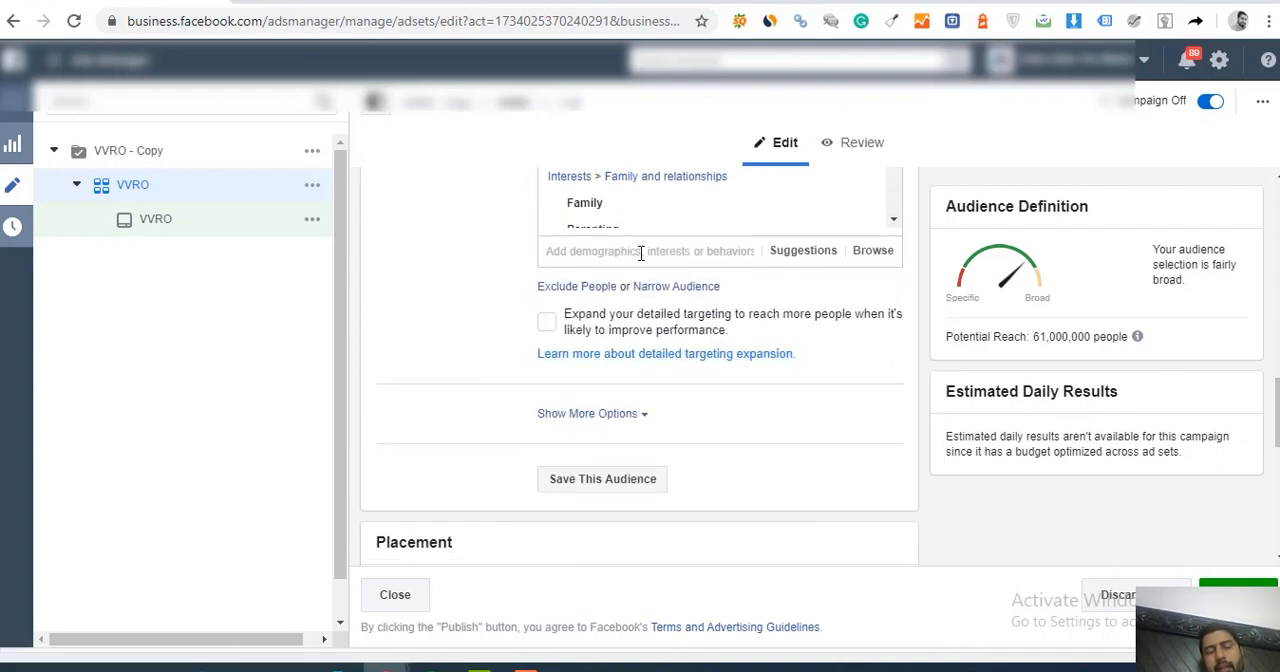
type("sneakers")
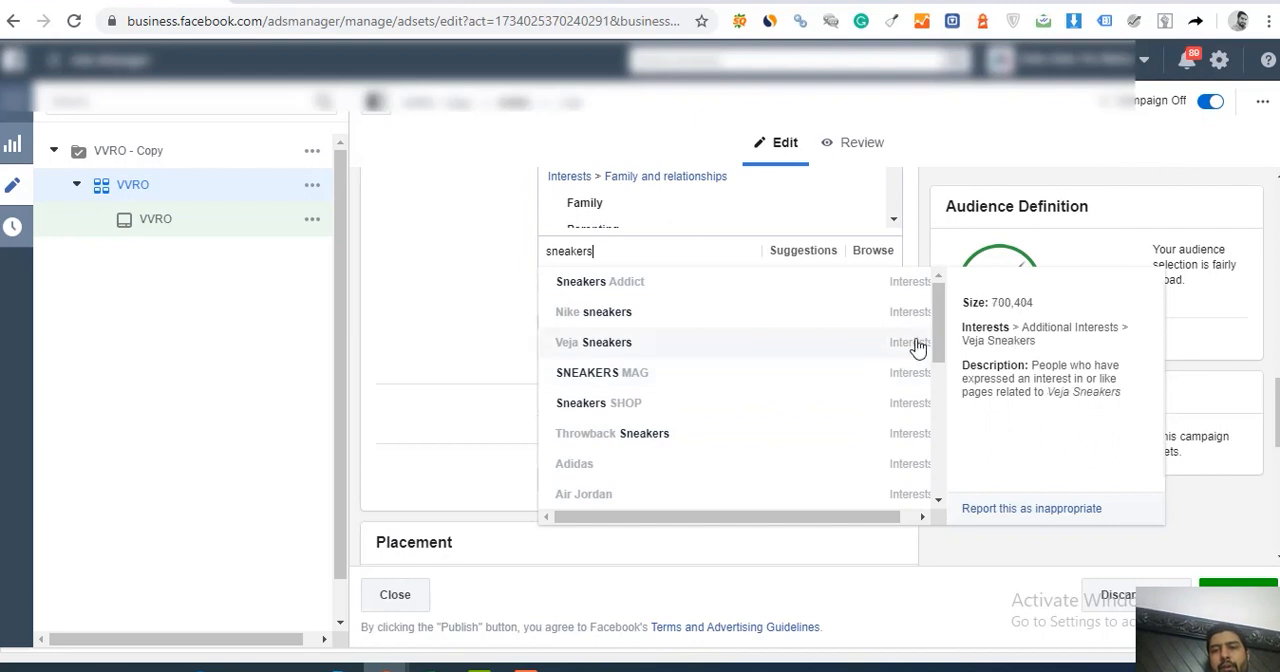
mouse_move(937, 337)
left_mouse_down()
mouse_move(937, 462)
mouse_move(937, 330)
left_mouse_up()
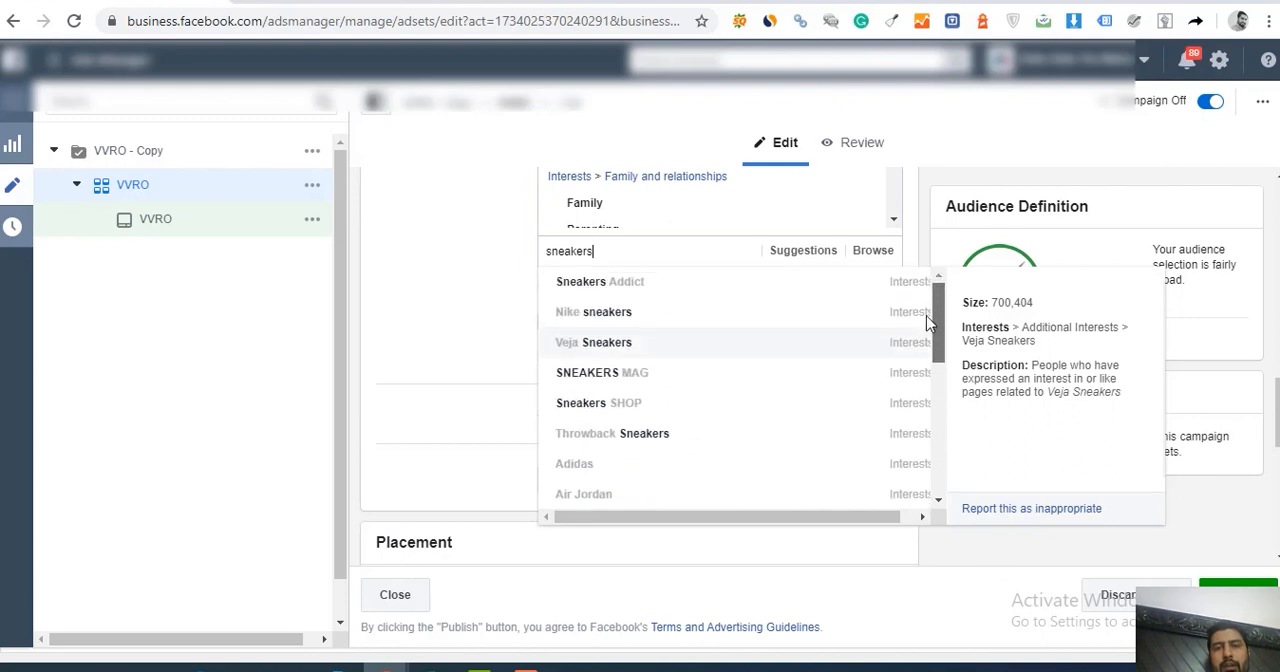
left_click_drag(606, 256, 510, 248)
key("BackSpace")
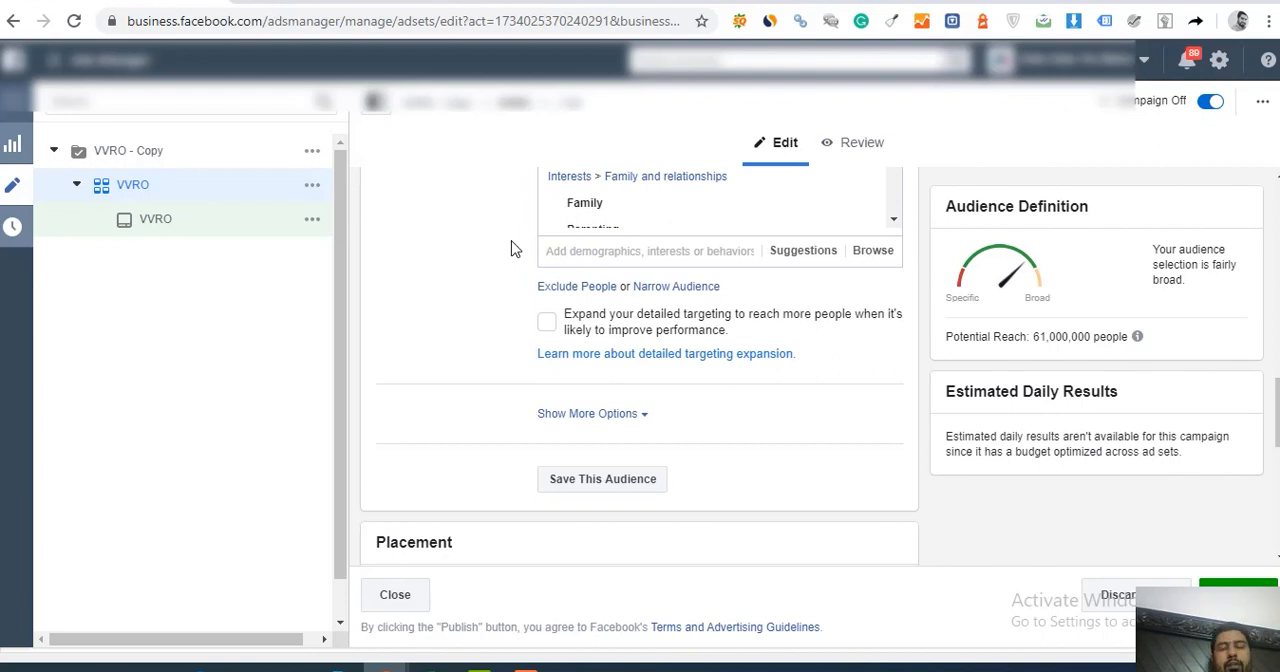
Step: Search the detailed targeting for running shoes and examine the suggested interests
type("runni")
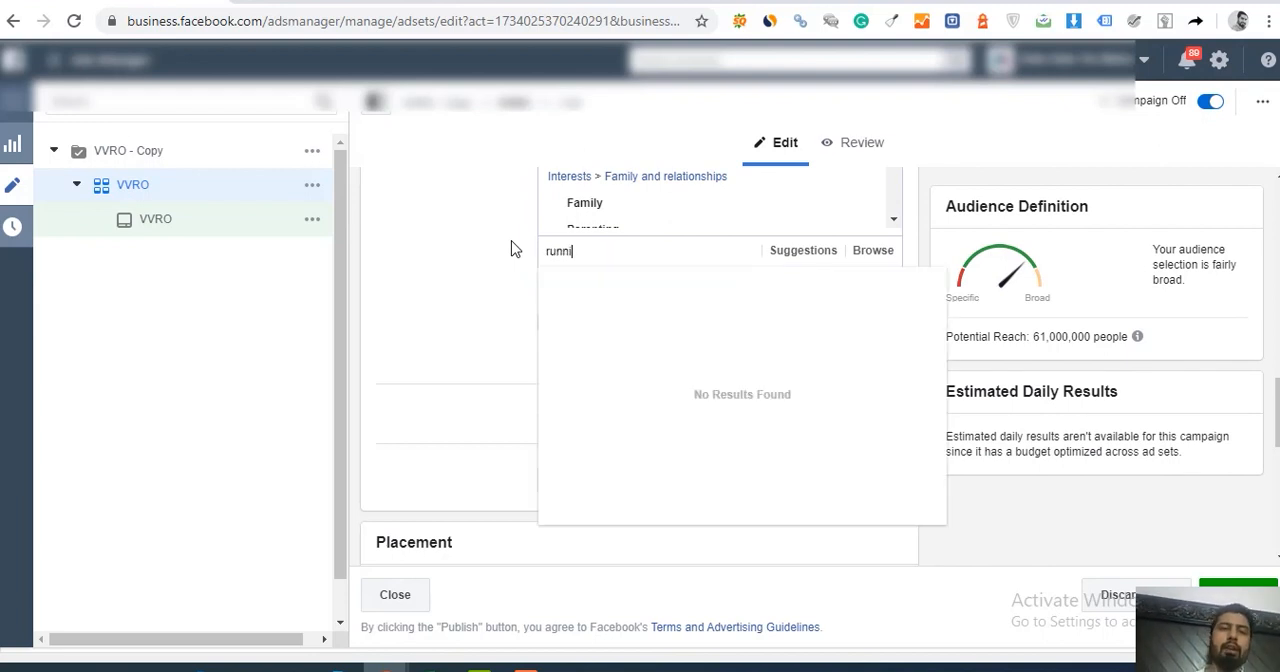
type("ng shoes")
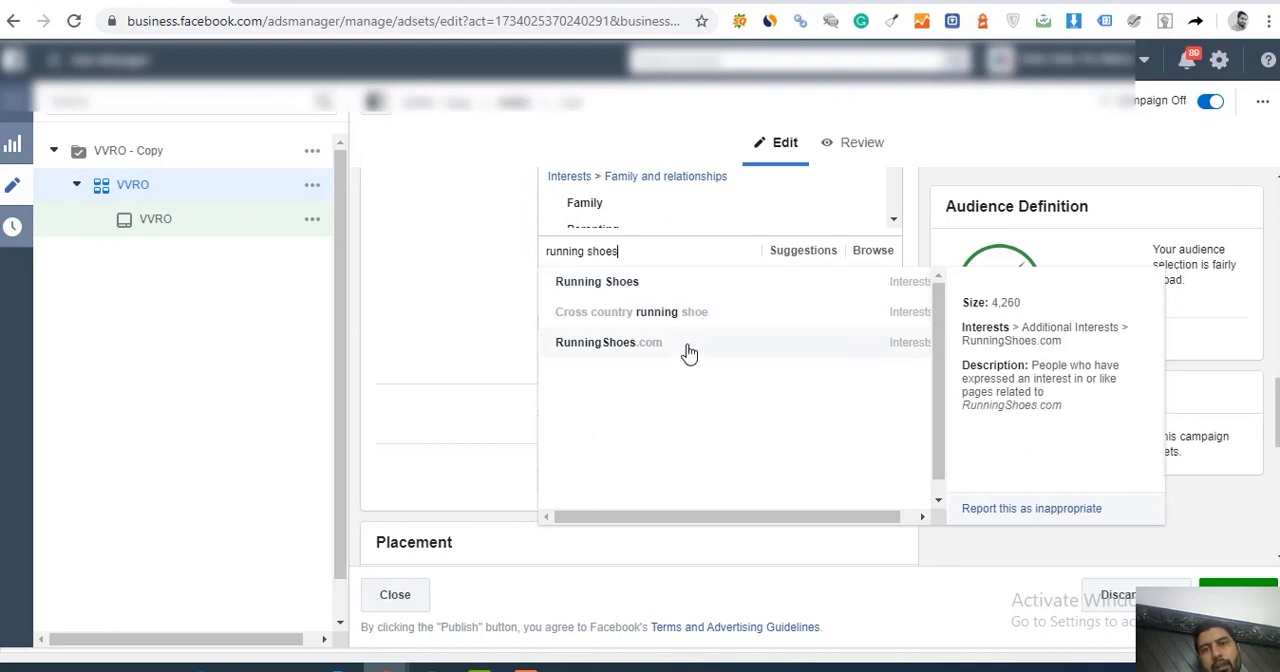
triple_click(630, 251)
key("ctrl+shift+Left")
key("ctrl+shift+Left")
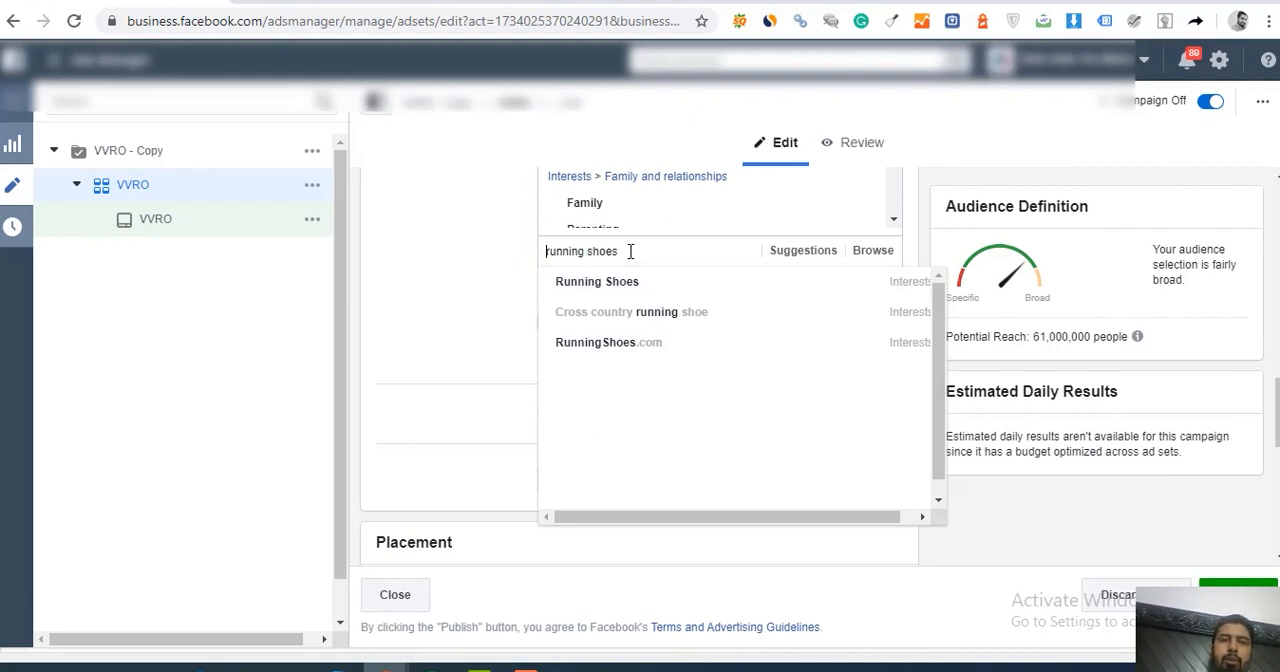
key("Right")
key("Right")
key("Right")
key("End")
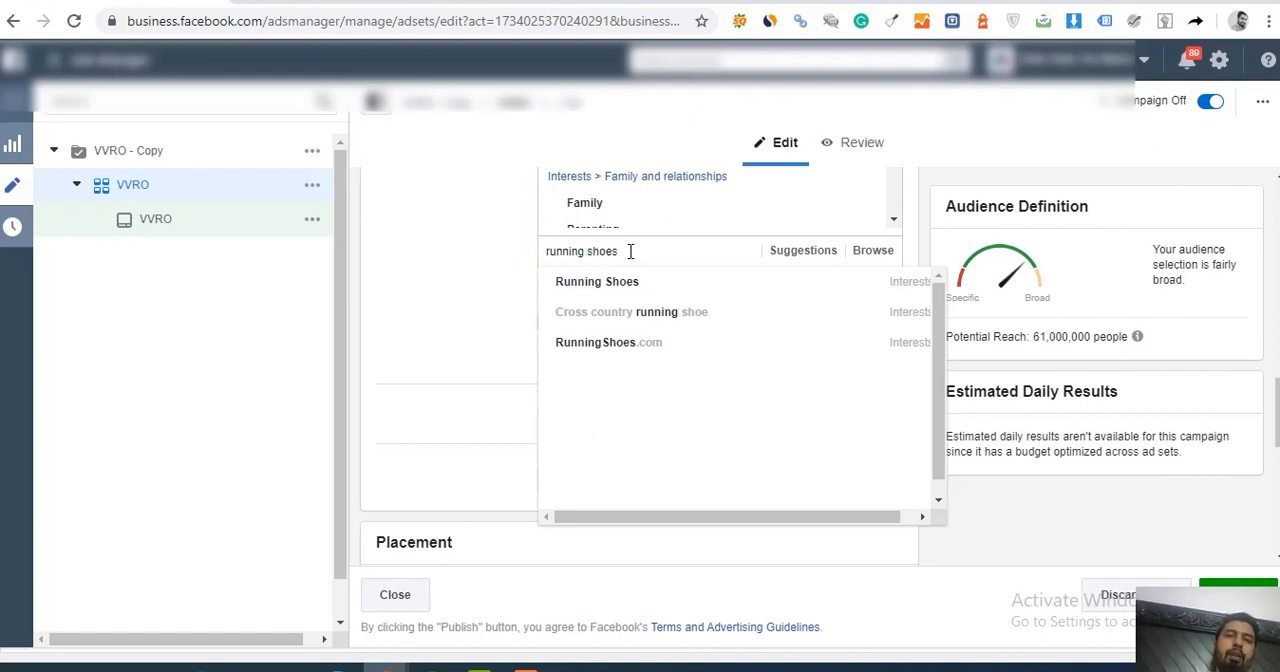
Step: Replace the running shoes search in the detailed targeting with a search for parenting
key("ctrl+shift+Left")
key("ctrl+shift+Left")
key("BackSpace")
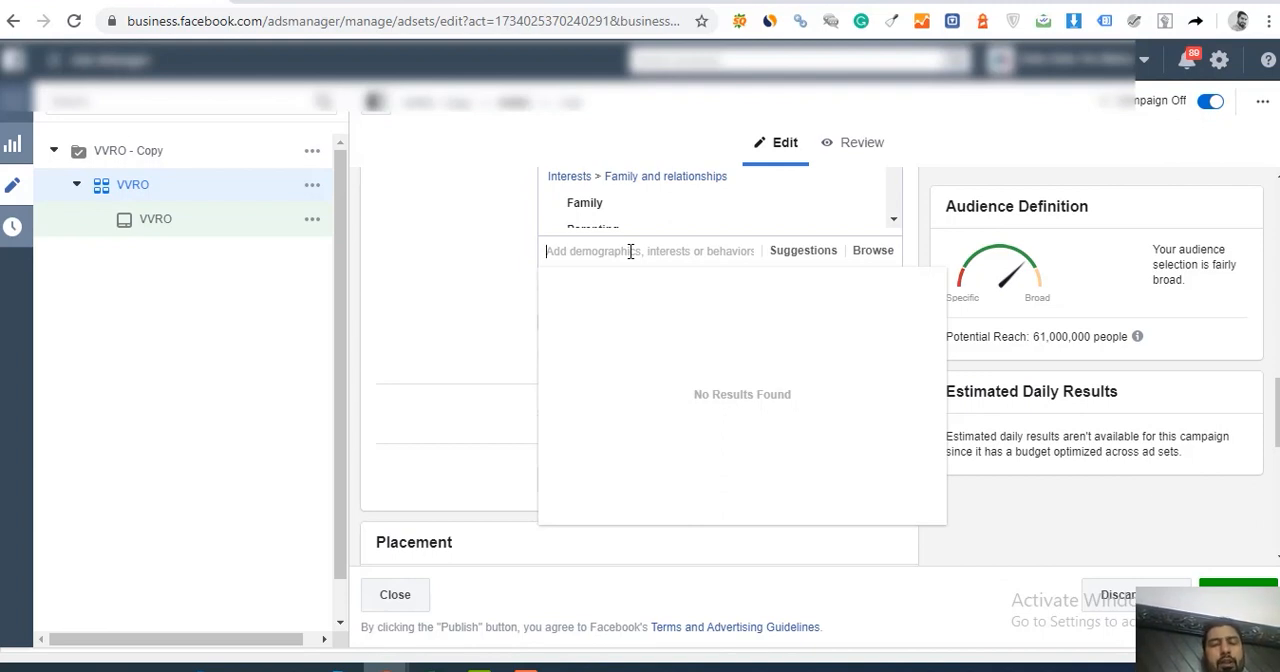
type("parenting")
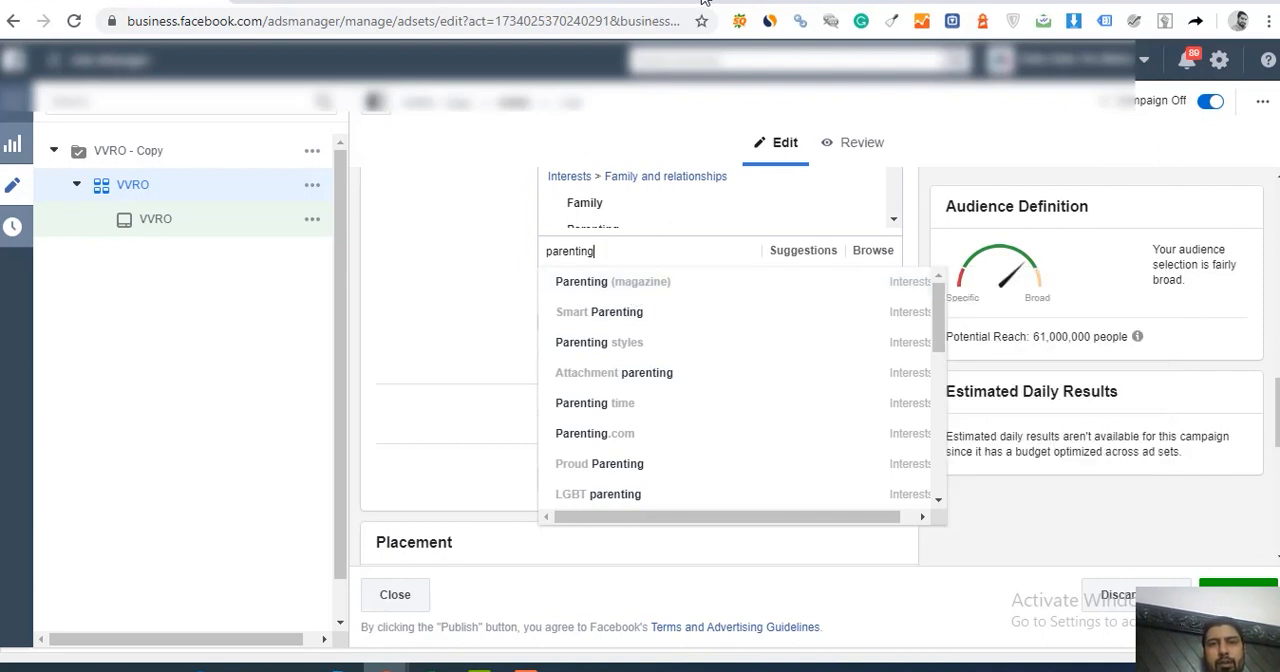
Step: Open the Facebook news feed in a new browser tab, view its search field, and return to the VVRO ad set in Ads Manager
key("ctrl+t")
type("facebook.com")
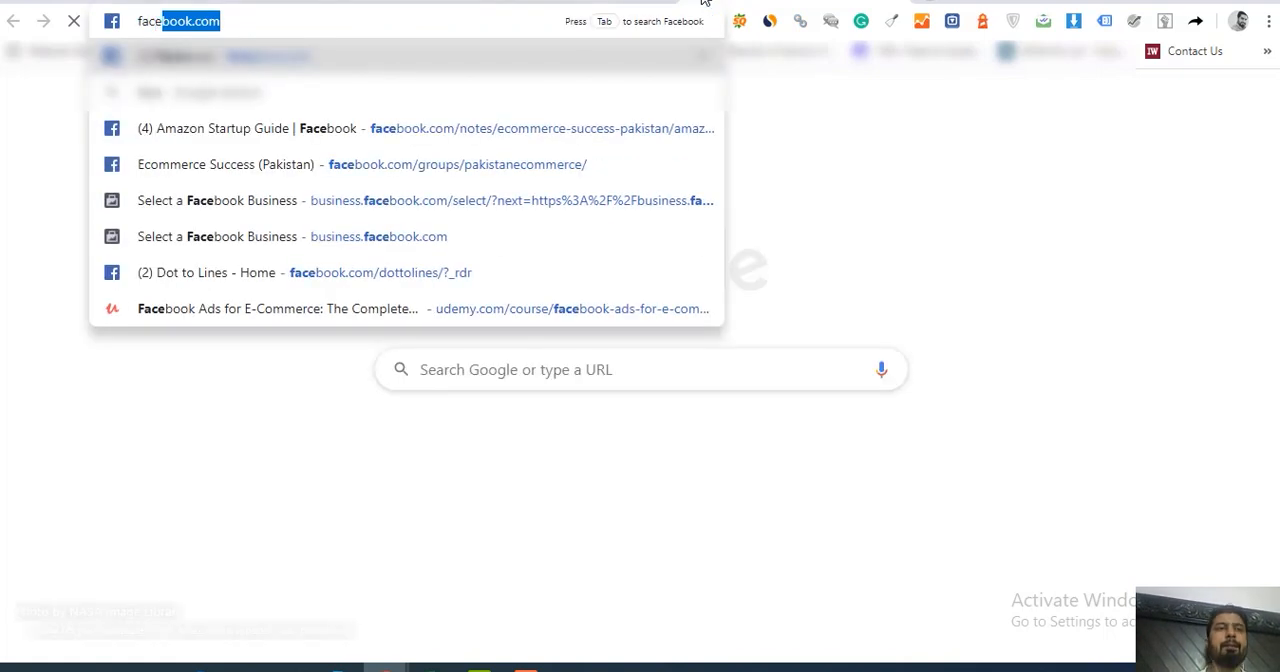
key("Return")
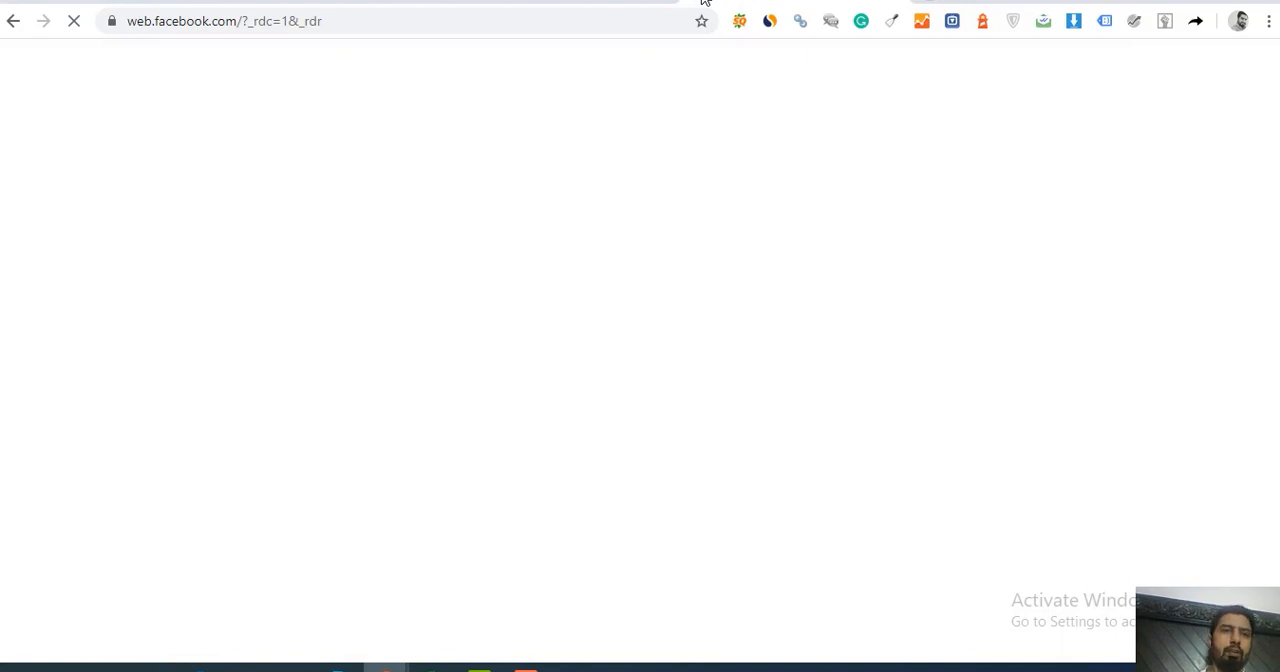
left_click(314, 14)
type("fac")
key("Return")
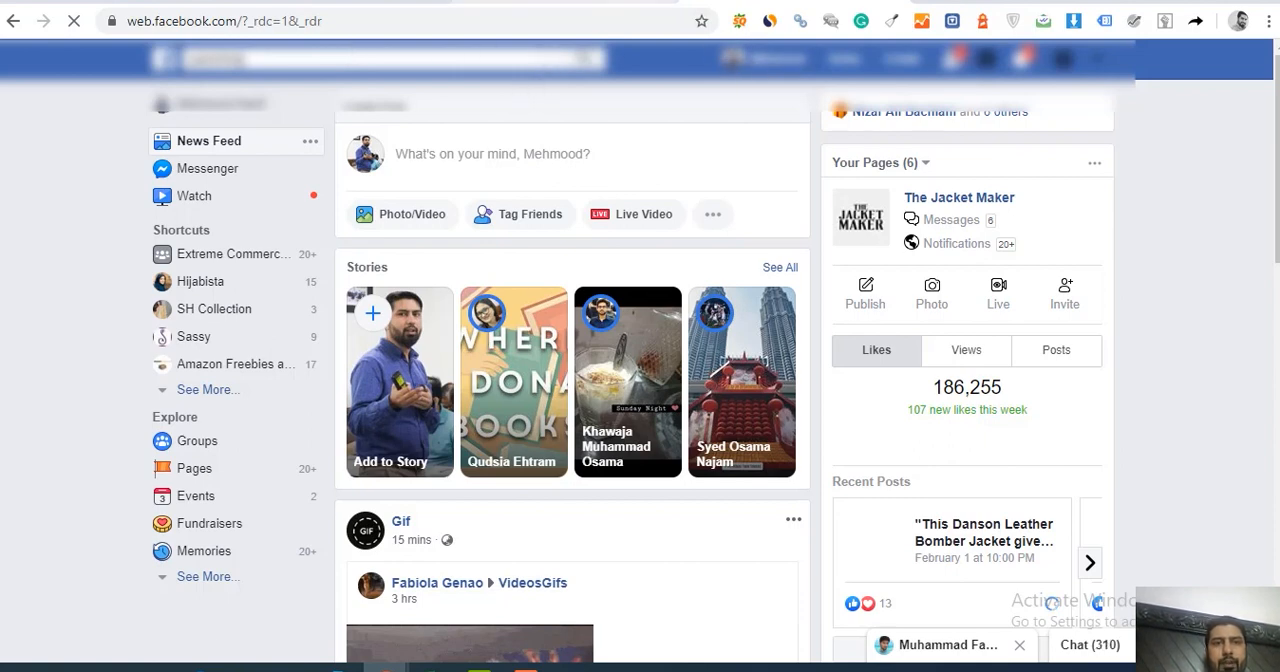
left_click(110, 2)
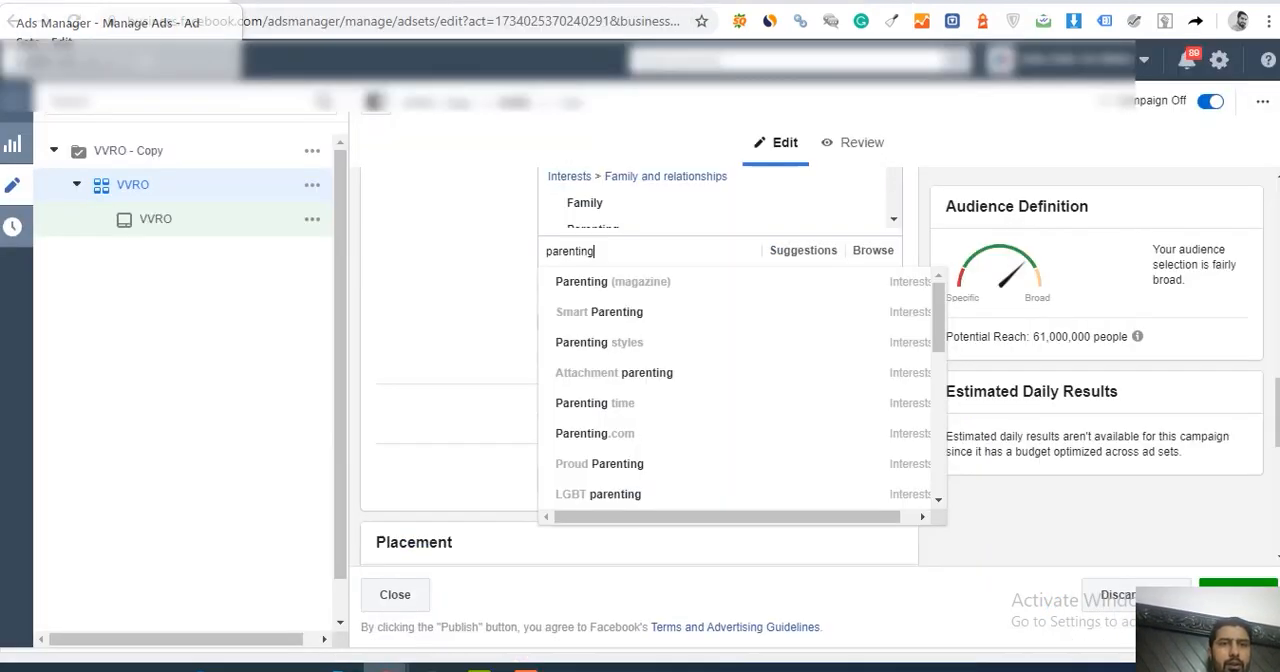
mouse_move(604, 322)
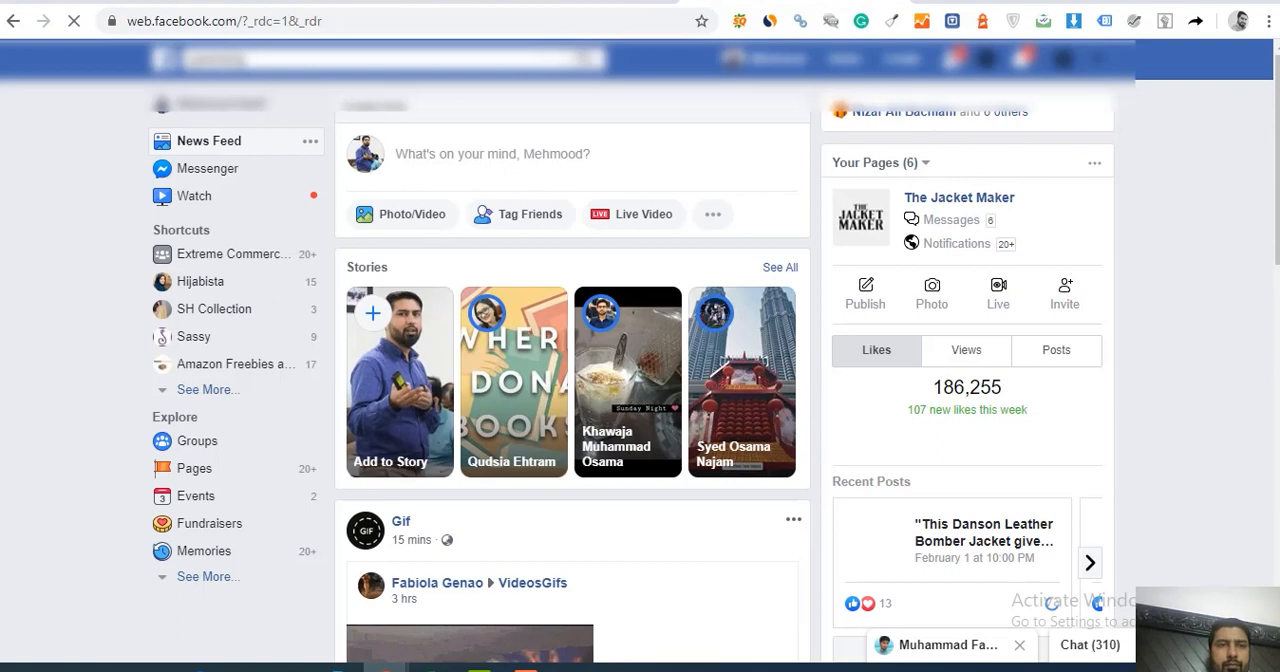
left_click(293, 61)
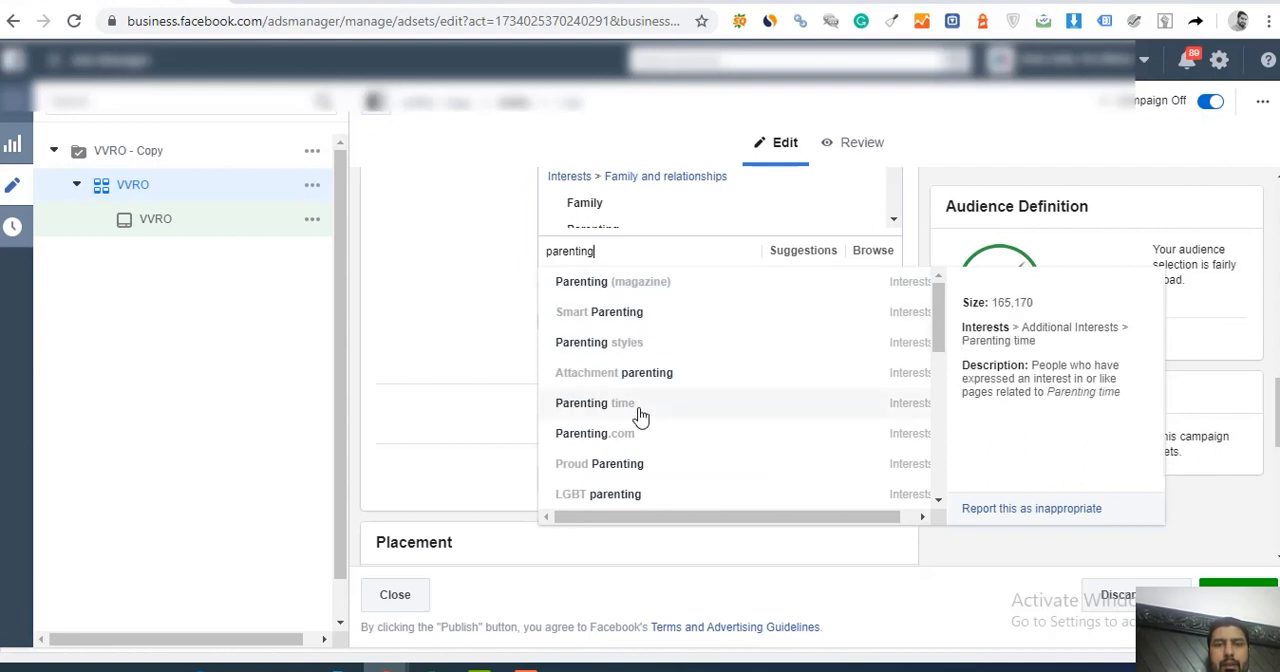
Step: Replace the parenting search in the detailed targeting with a search for nike interests
double_click(628, 255)
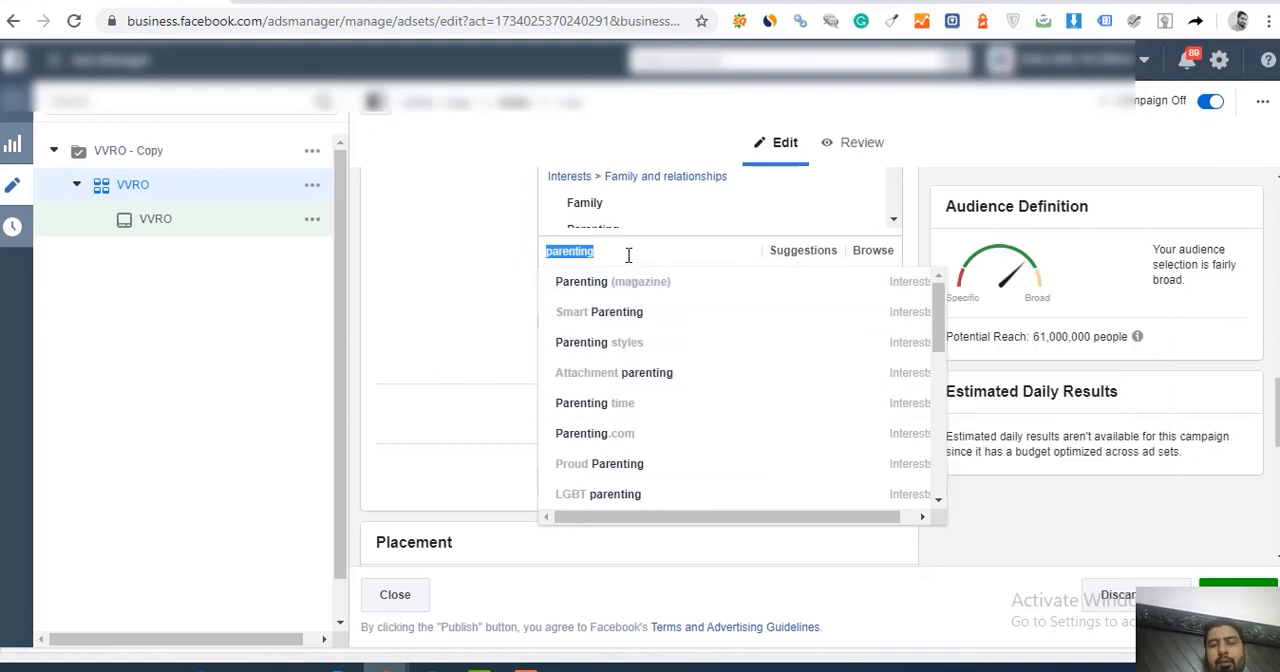
key("Up")
key("Down")
double_click(628, 255)
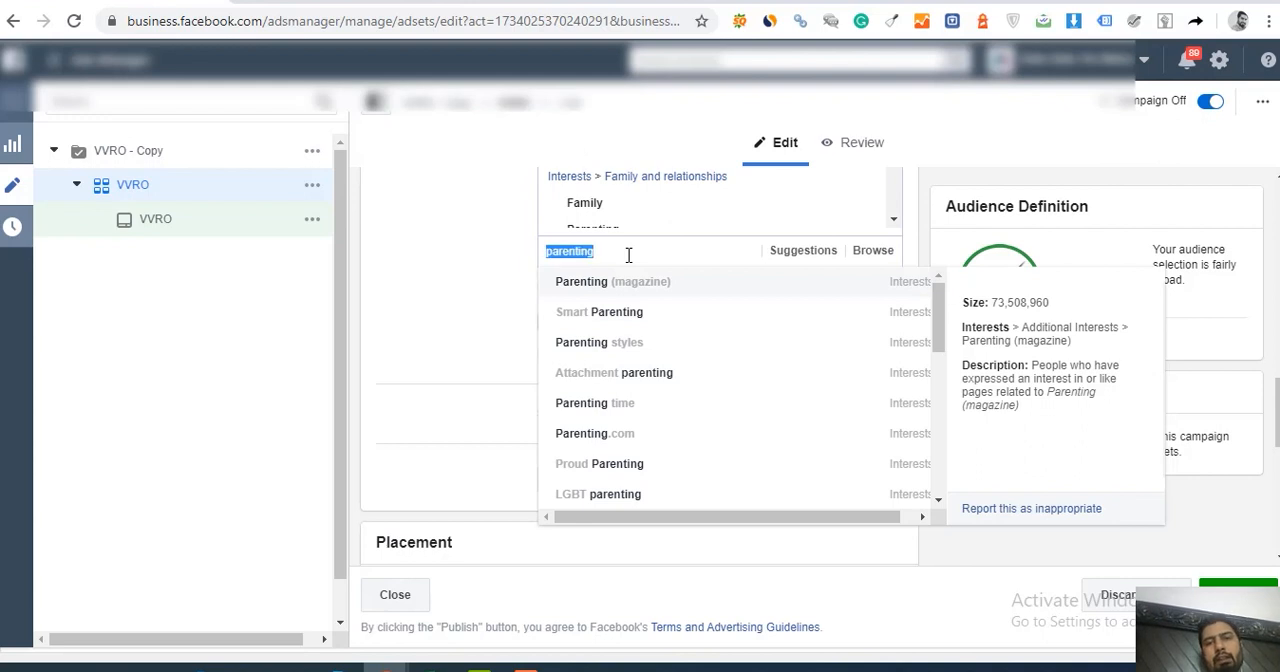
type("nike")
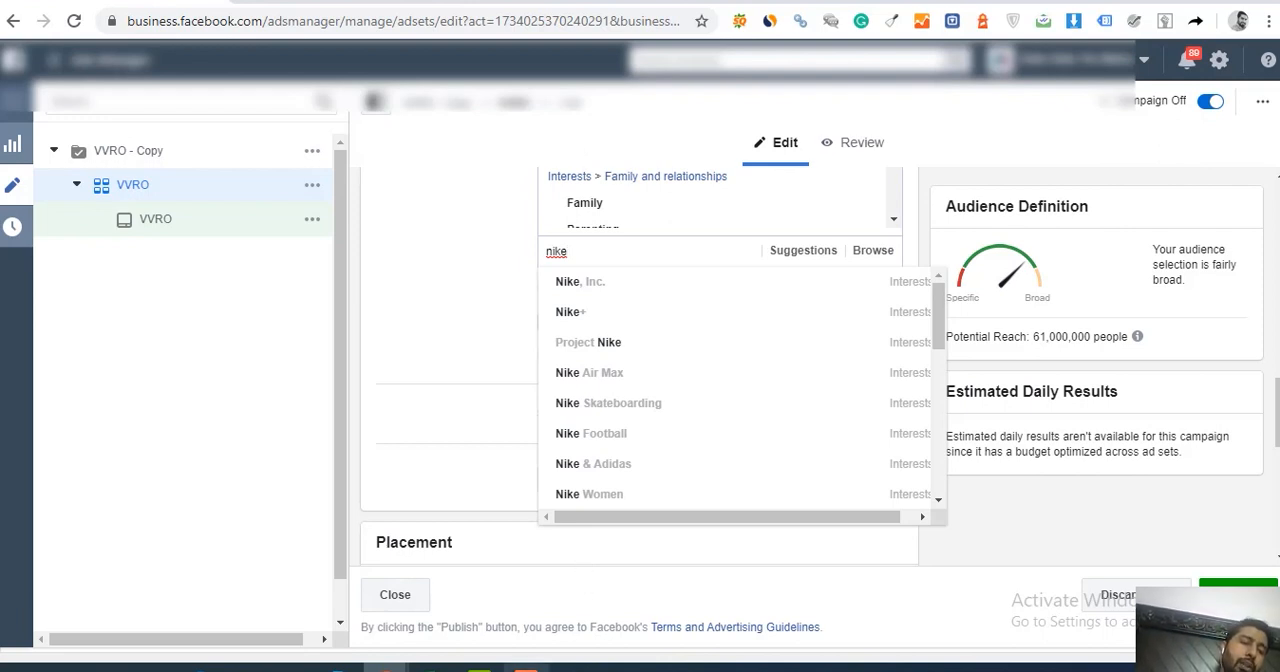
left_click(526, 668)
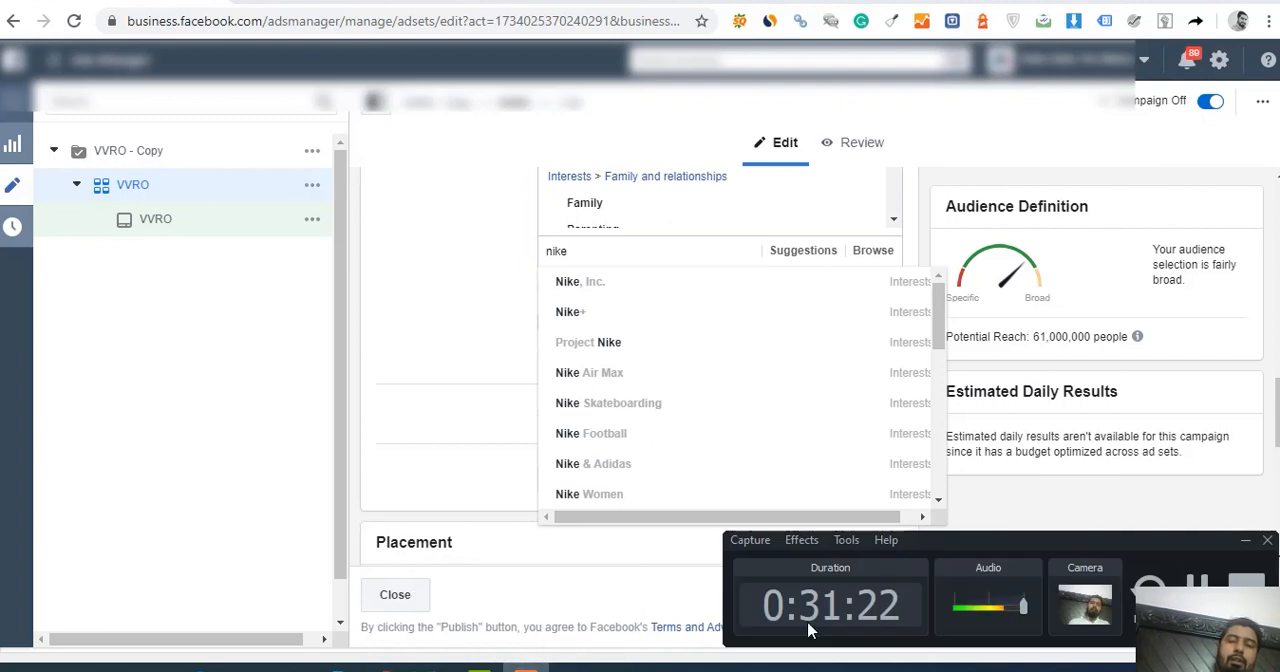